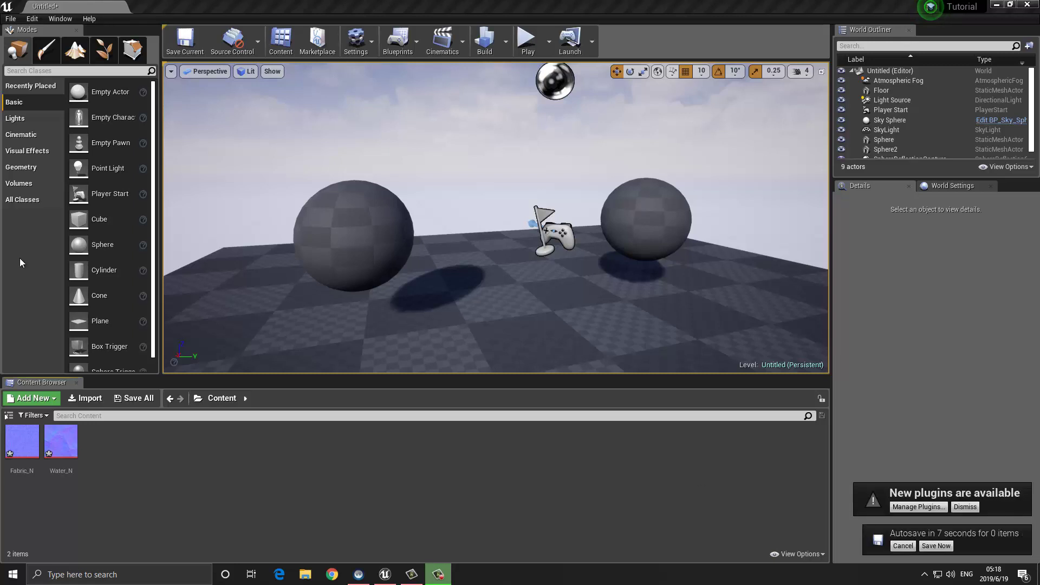
Create a material named M_MaterMaterial in the Content folder and open it in a maximized material editor
right_click(154, 462)
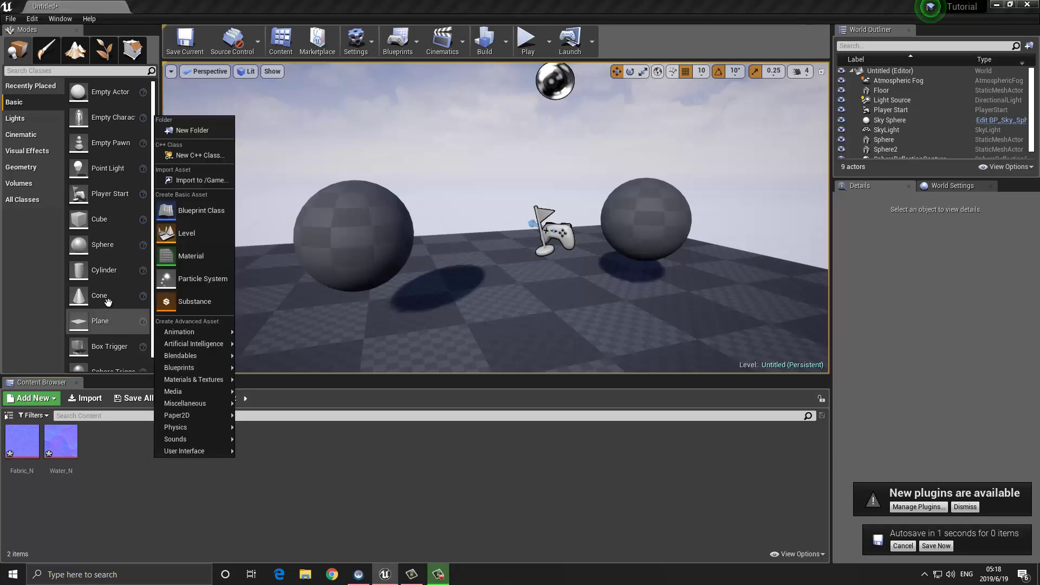
left_click(201, 257)
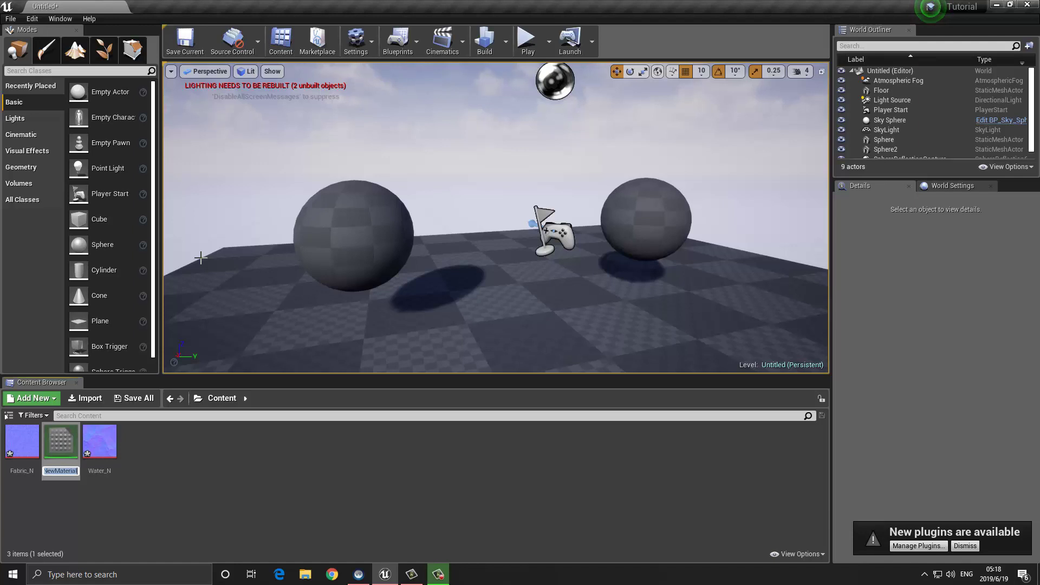
type("M_Mater")
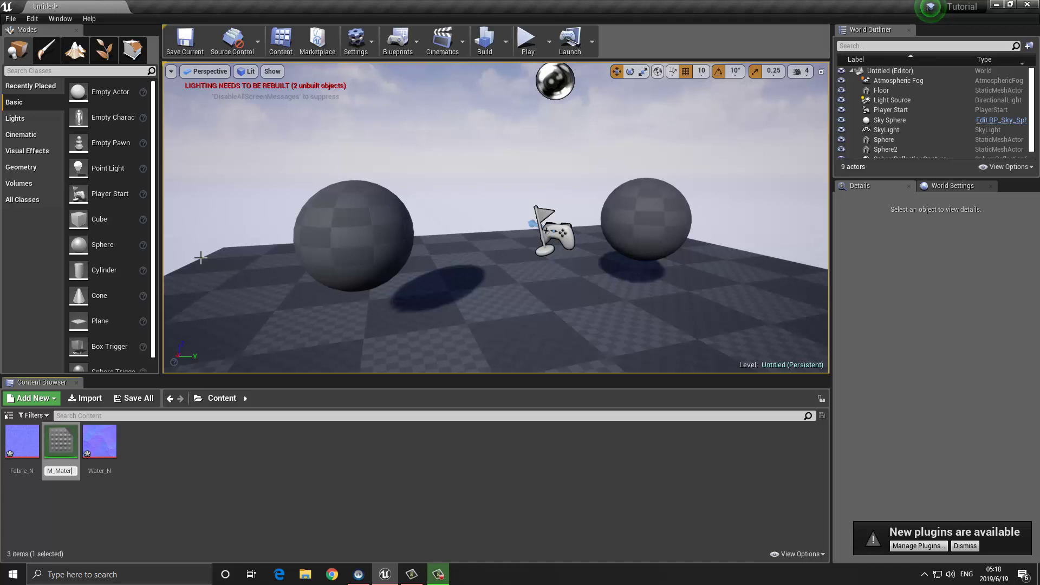
type("Material")
key("Return")
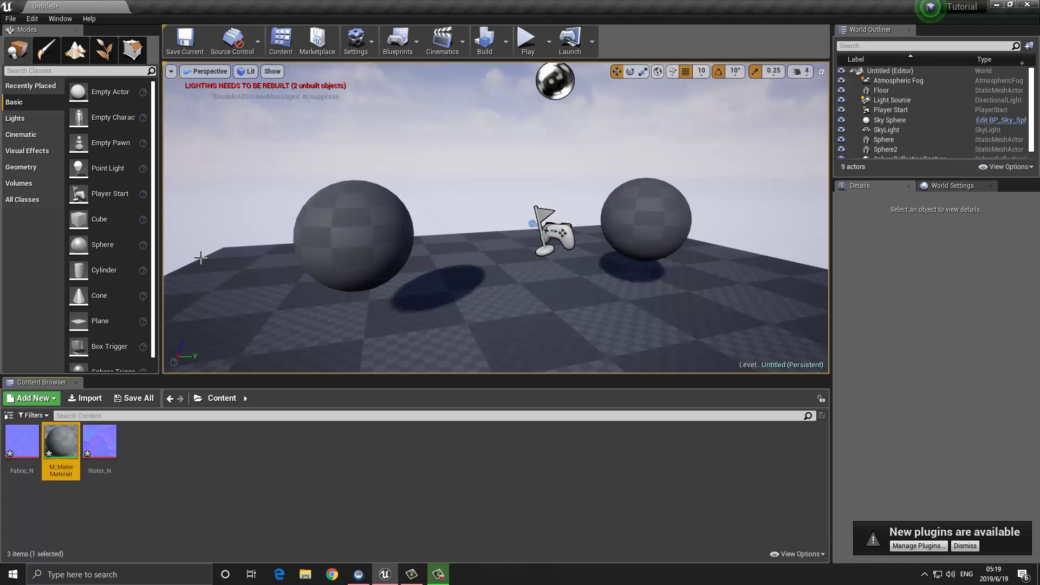
double_click(62, 440)
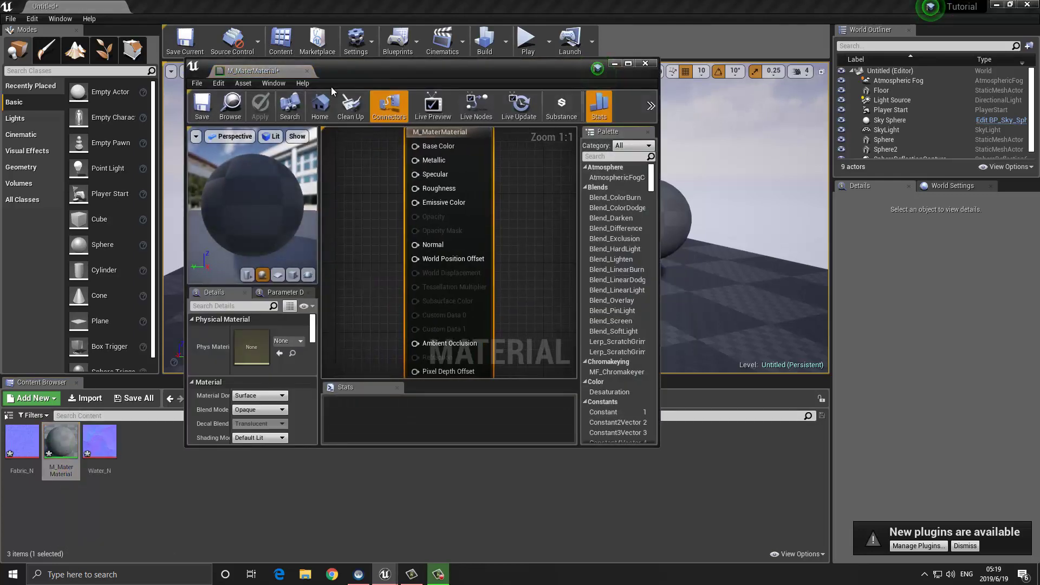
double_click(378, 70)
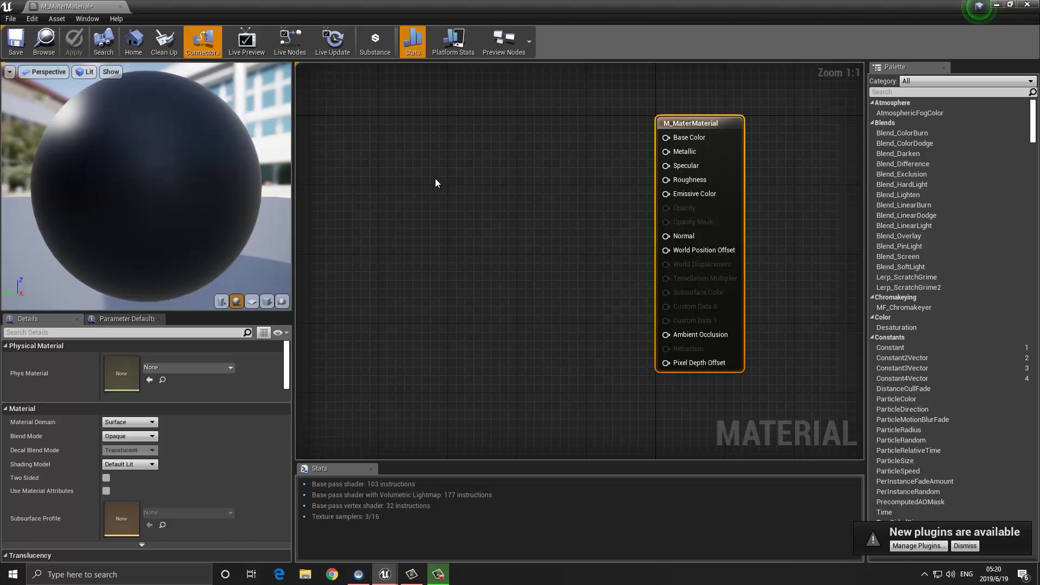
Add a Constant3Vector node beside the M_MaterMaterial node and pick a bright orange-red as its constant colour
left_click(370, 169)
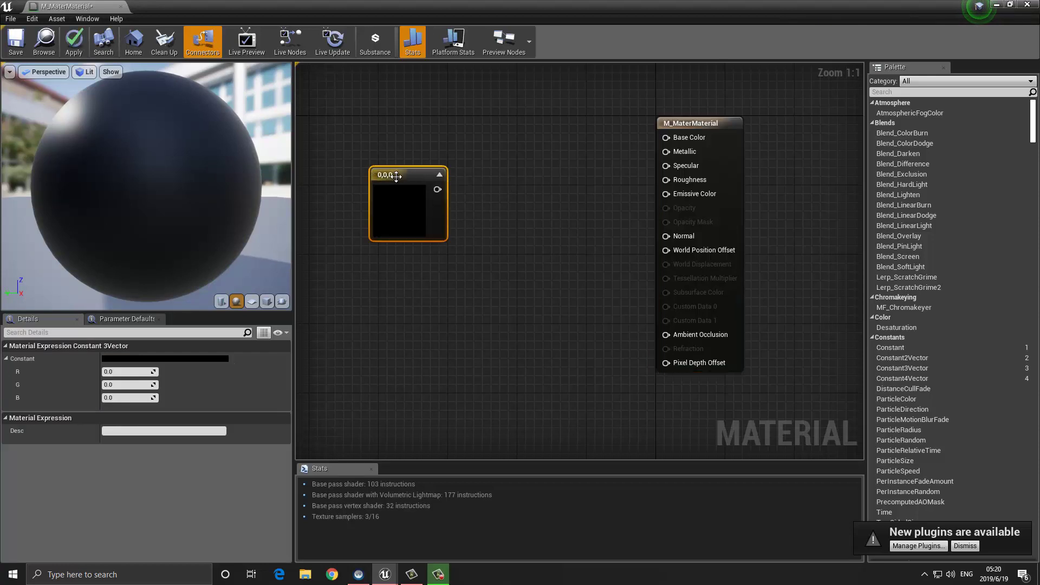
left_click_drag(400, 176, 416, 149)
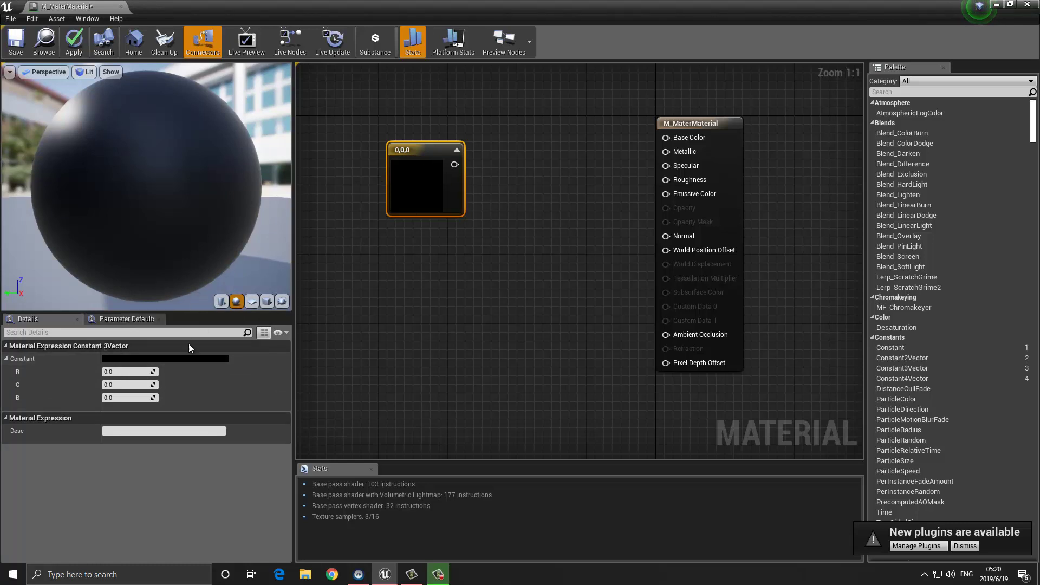
left_click(123, 358)
left_click_drag(184, 348, 169, 325)
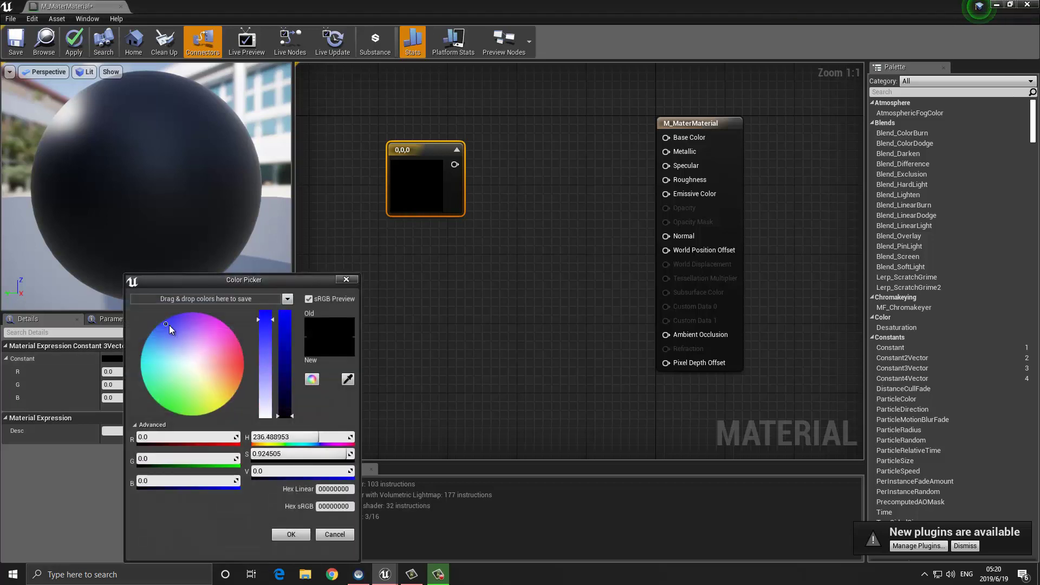
left_click_drag(211, 361, 288, 298)
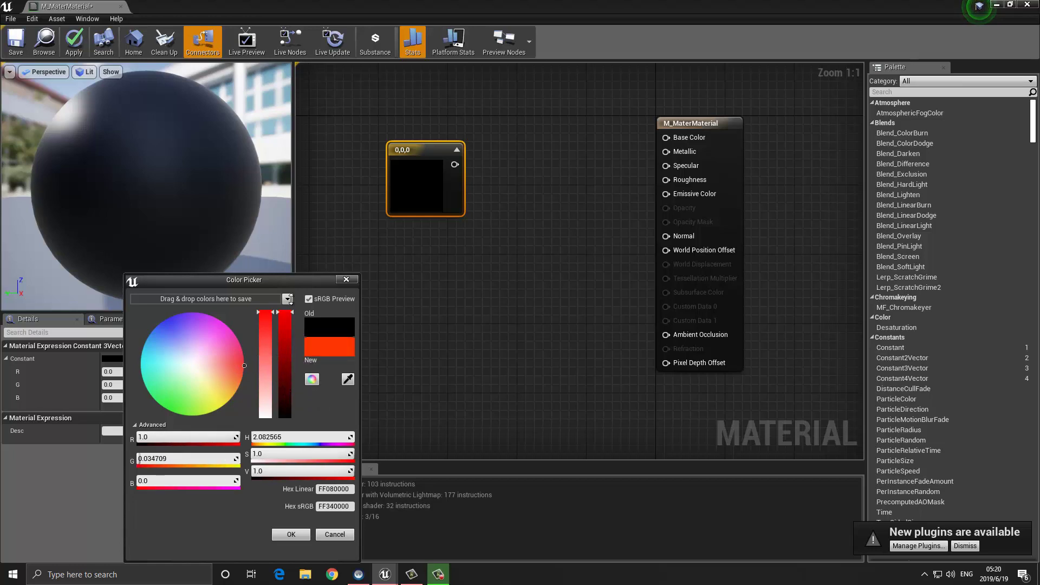
left_click(291, 534)
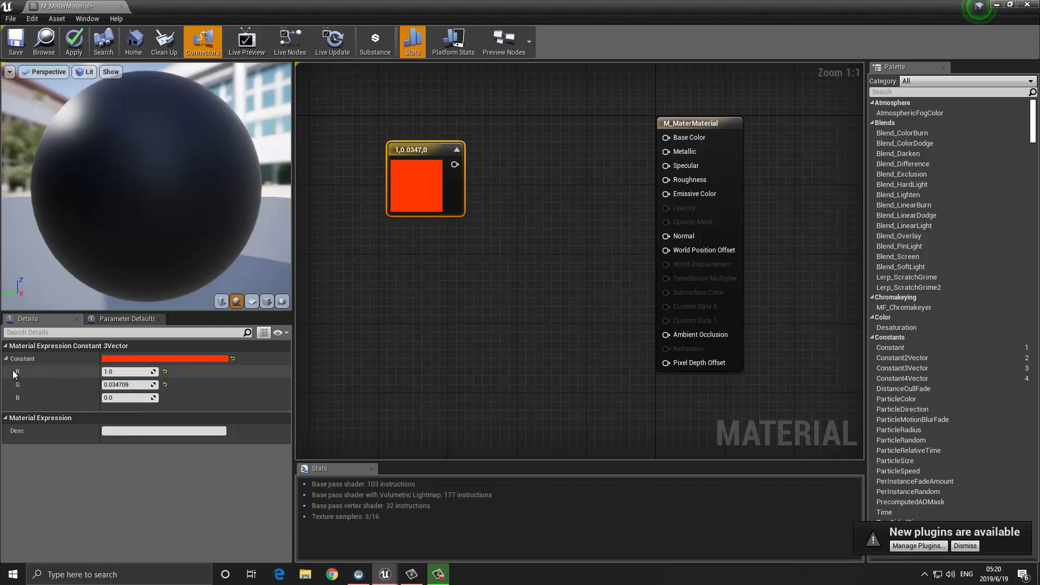
Set the green channel of the Constant3Vector to 0 for a pure red
left_click(128, 386)
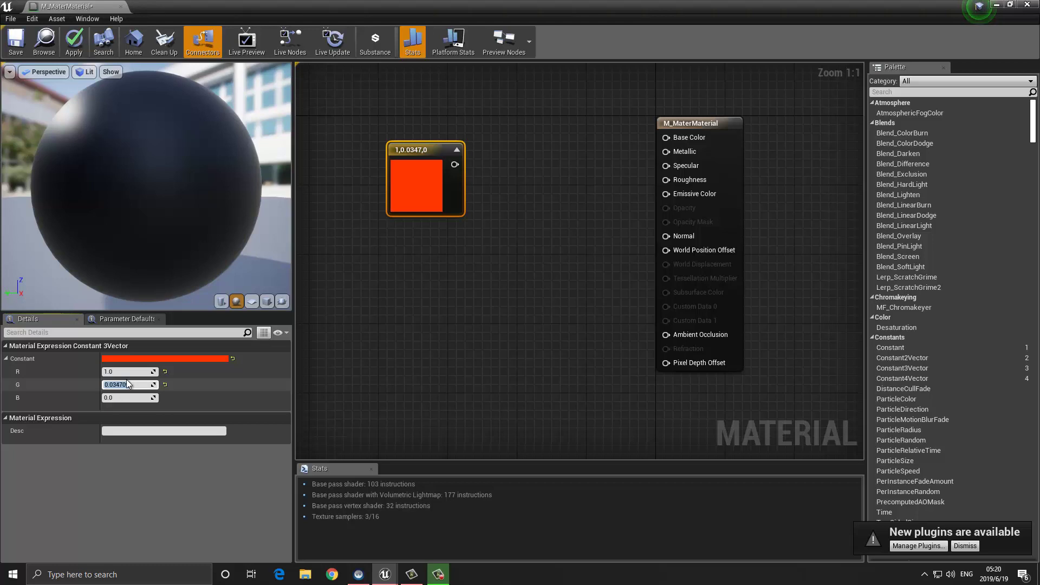
type("0")
key("Tab")
key("Tab")
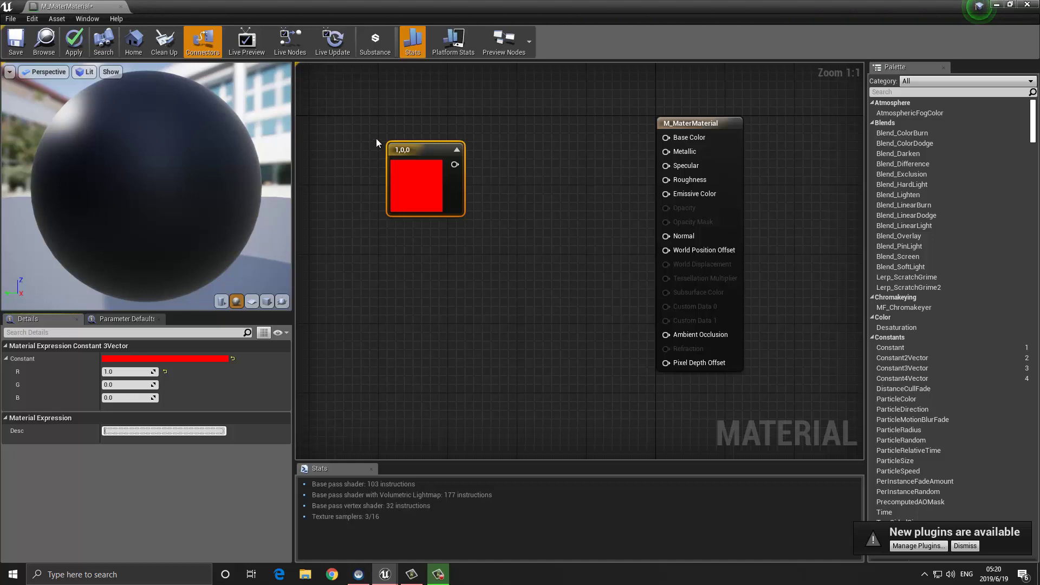
Connect the red constant's output to the material's Base Color input and save the material
right_click_drag(431, 113, 448, 168)
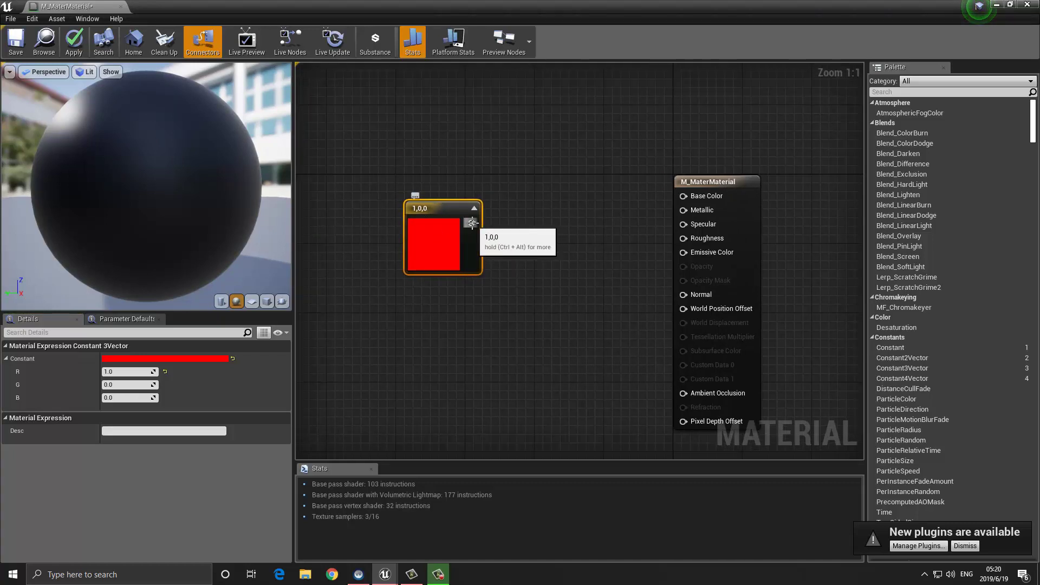
left_click_drag(473, 223, 689, 200)
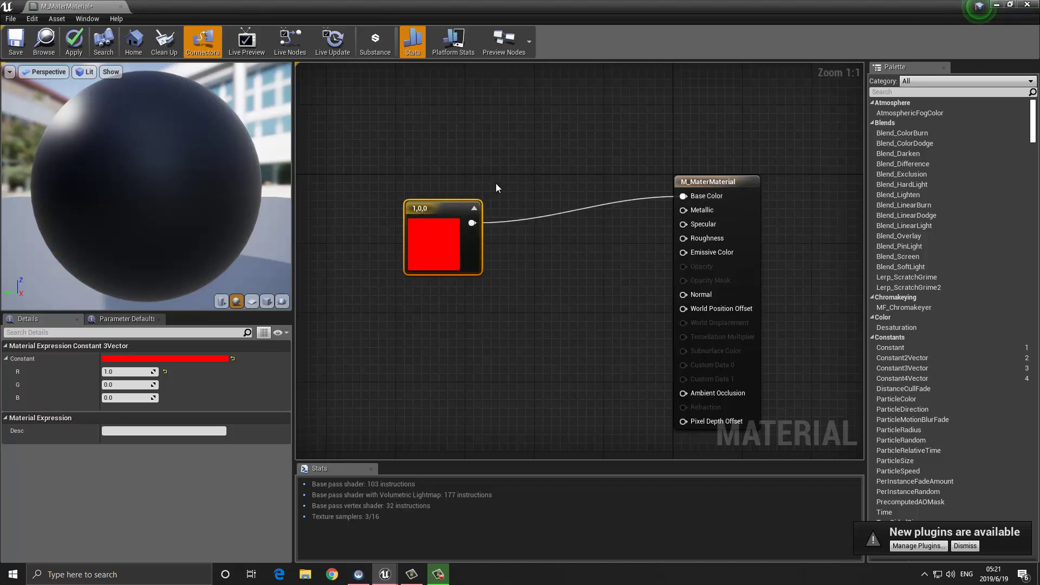
left_click(16, 44)
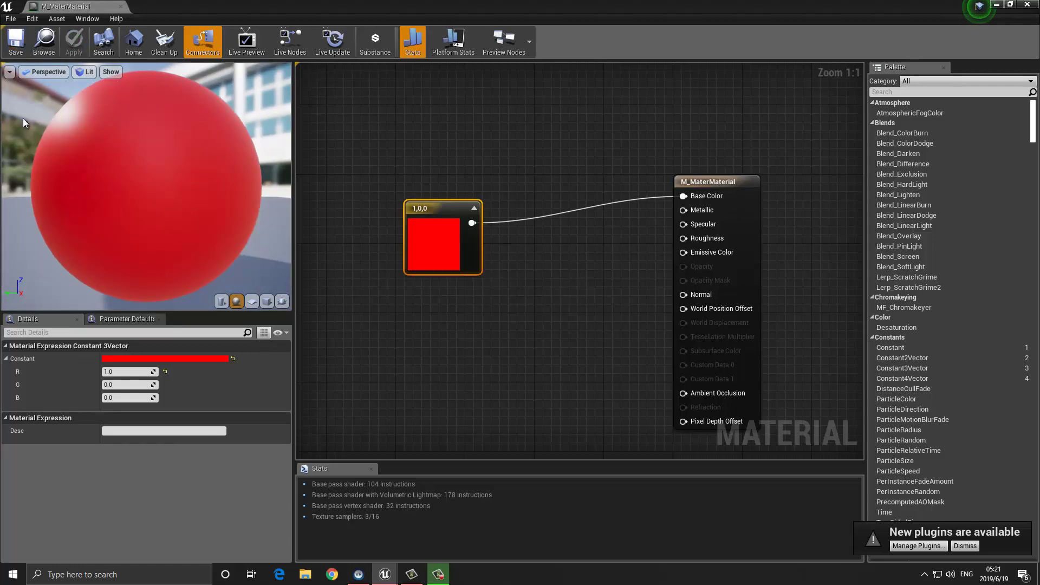
Dock the M_MaterMaterial editor beside the level editor and apply the material to the larger sphere in the level
left_click_drag(180, 1, 370, 58)
left_click_drag(217, 22, 208, 3)
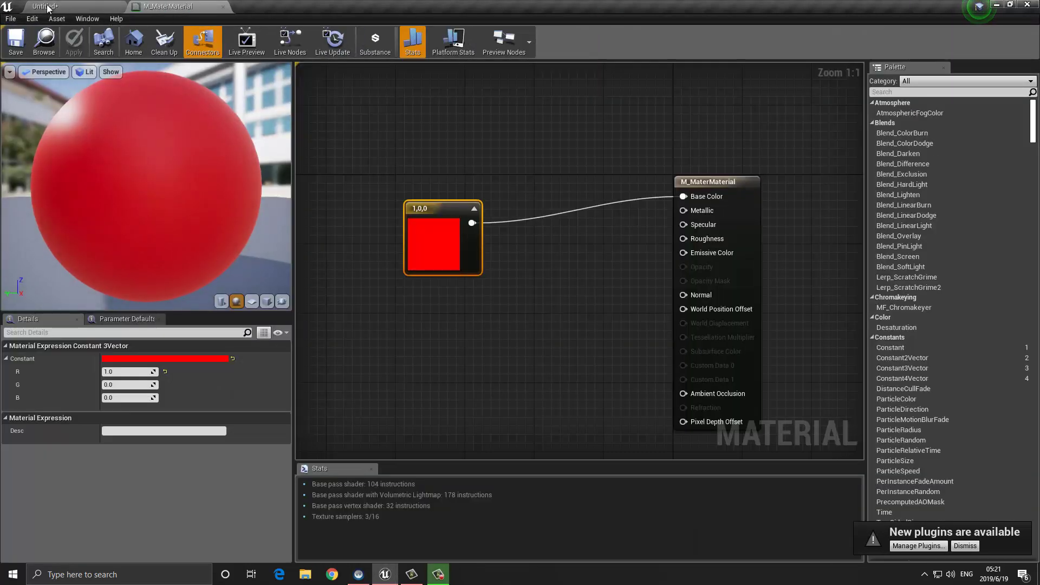
left_click(65, 8)
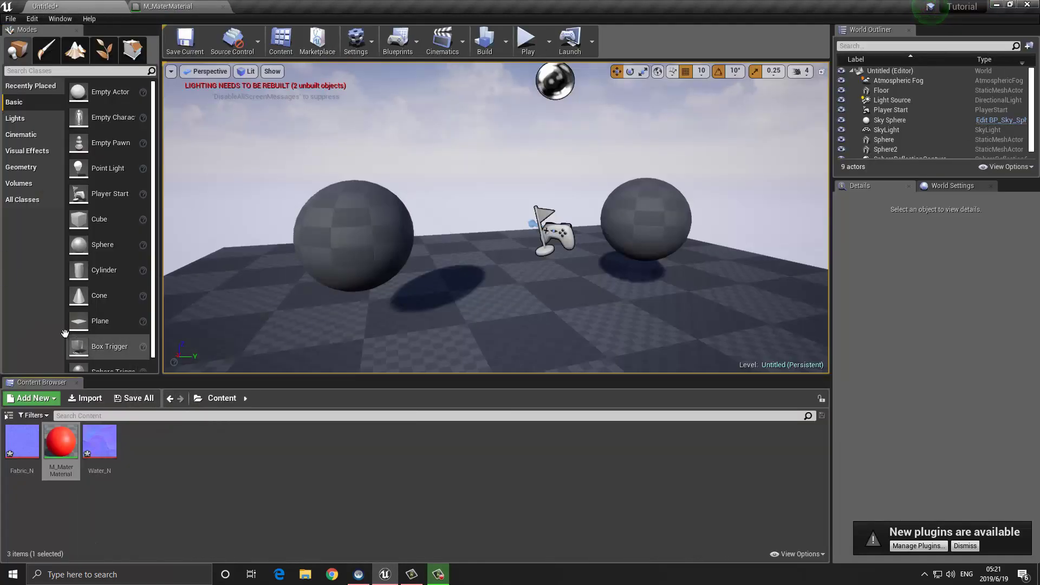
left_click(59, 446)
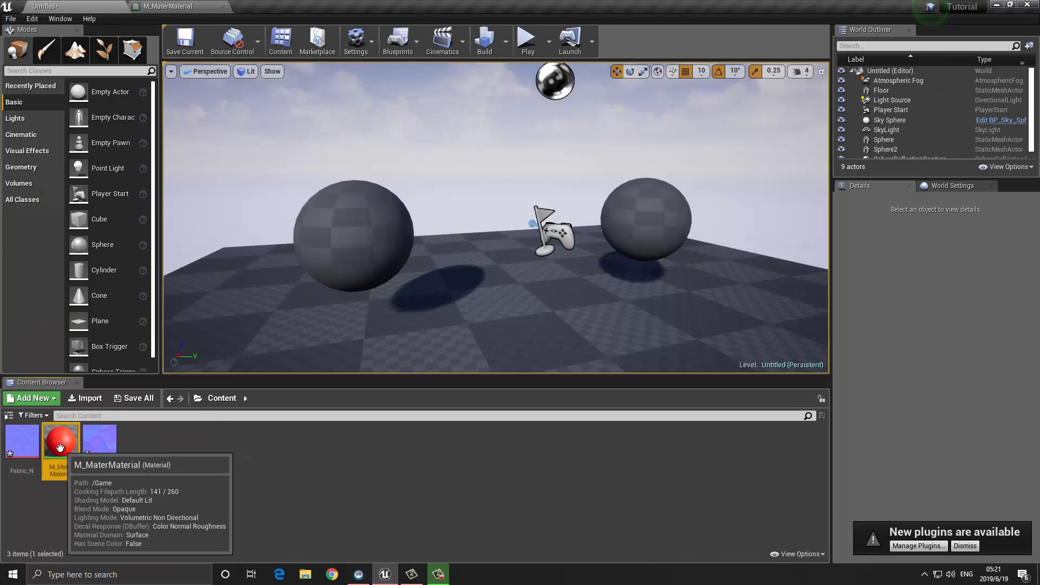
left_click_drag(59, 447, 335, 233)
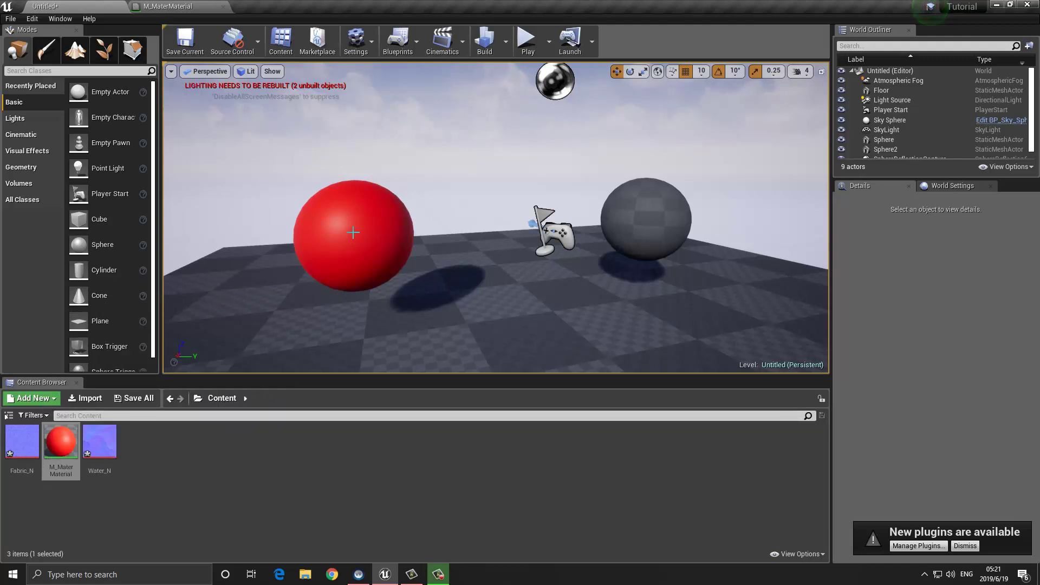
Create a material instance of M_MaterMaterial named Blue and apply it to the remaining gray sphere
right_click(59, 444)
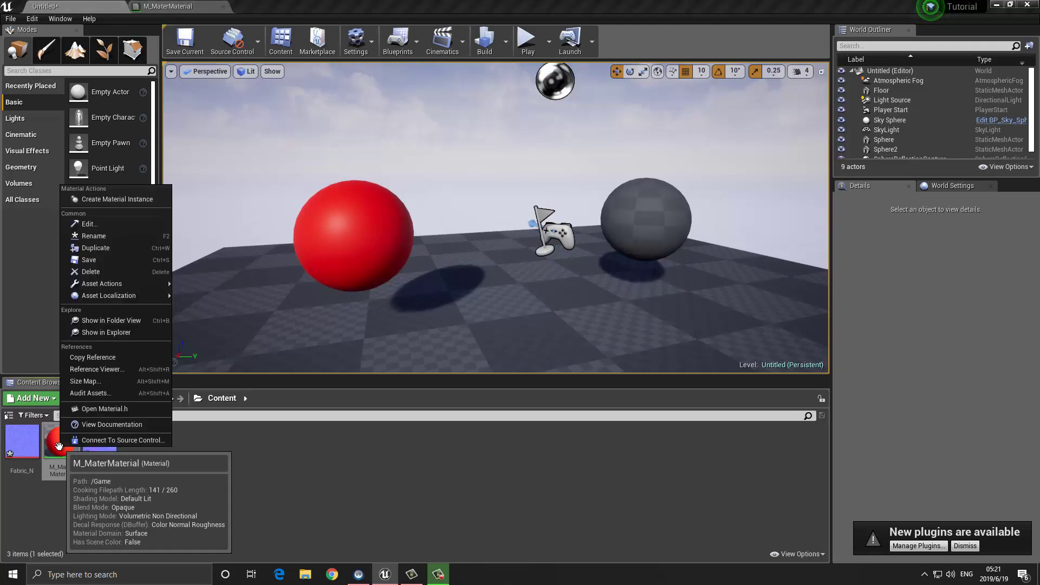
left_click(139, 202)
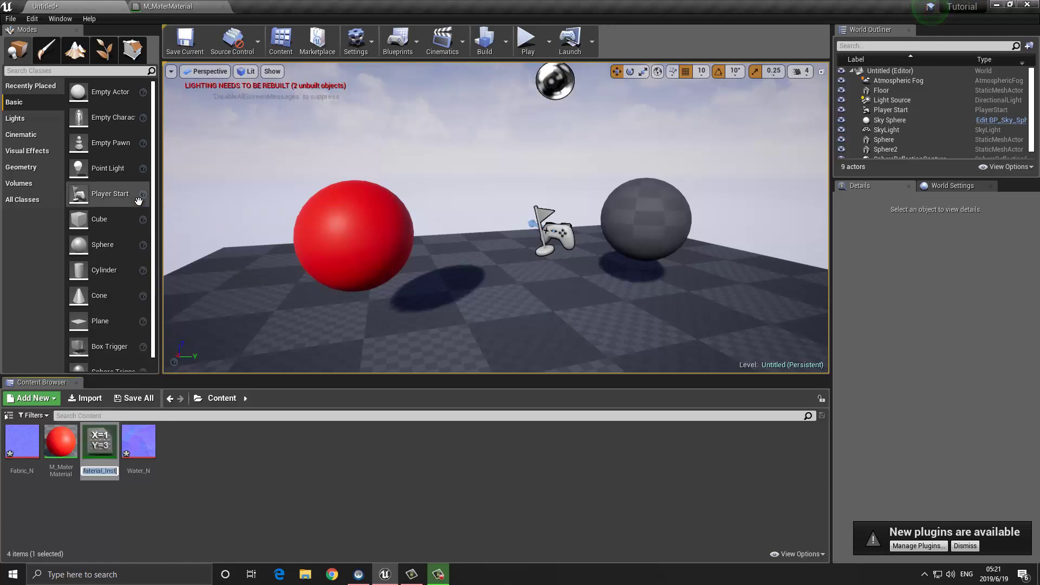
type("Blue")
key("Return")
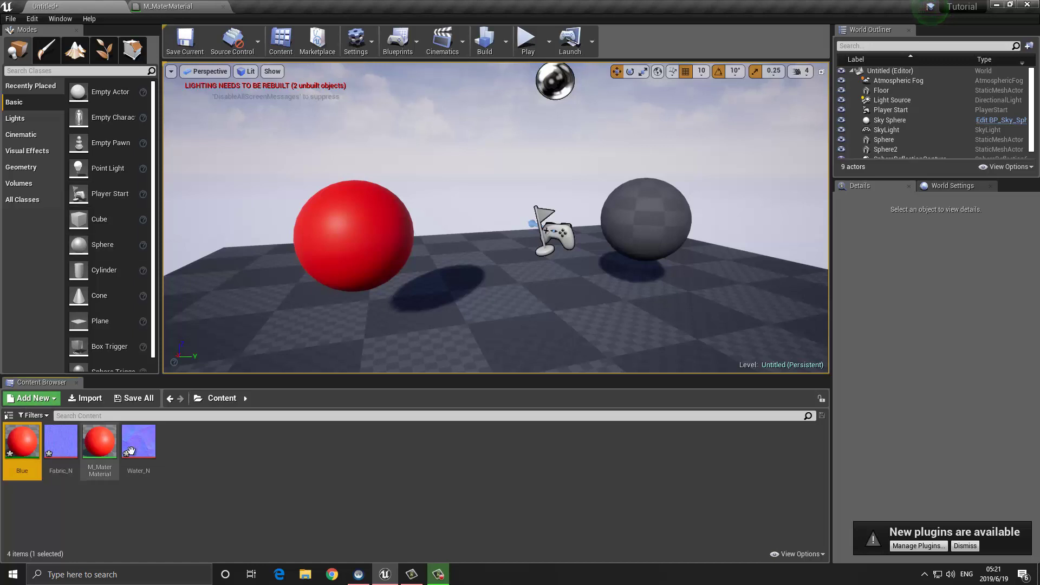
left_click_drag(15, 447, 632, 222)
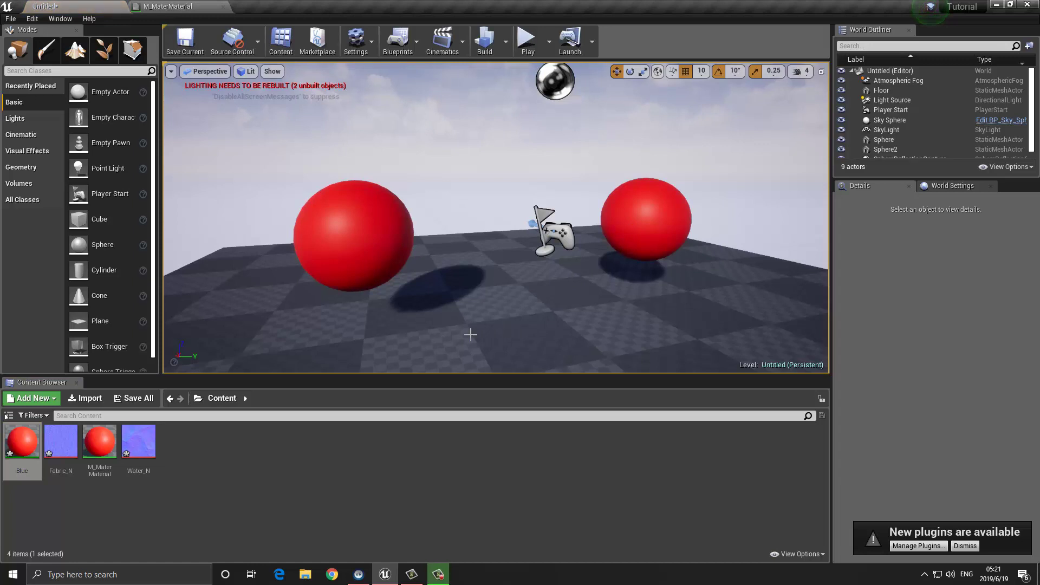
left_click_drag(384, 348, 426, 329)
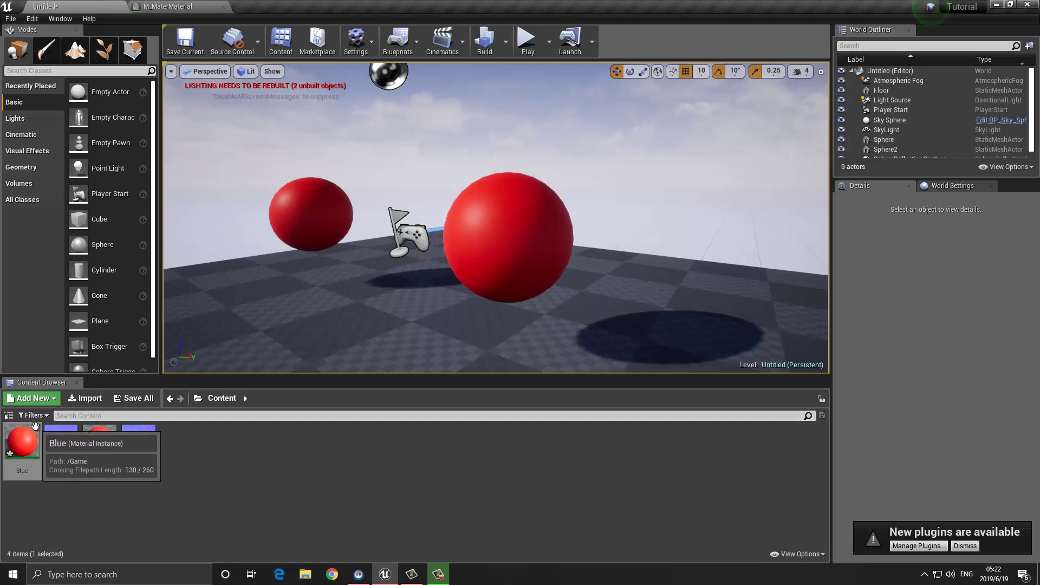
Open the Blue material instance, detach its editor into a floating window, and enlarge that window
double_click(21, 441)
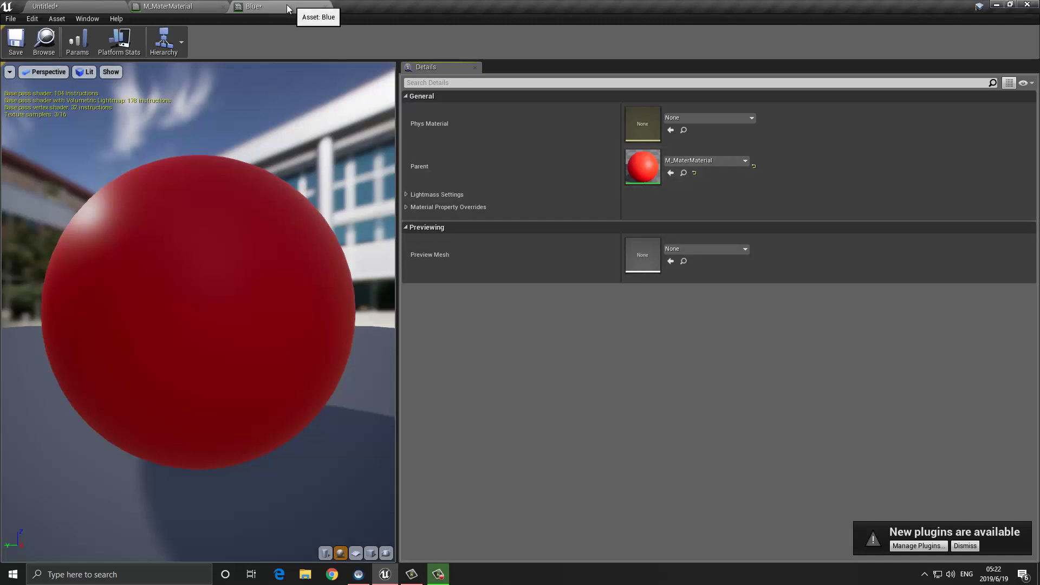
left_click_drag(284, 10, 362, 83)
left_click_drag(475, 87, 397, 50)
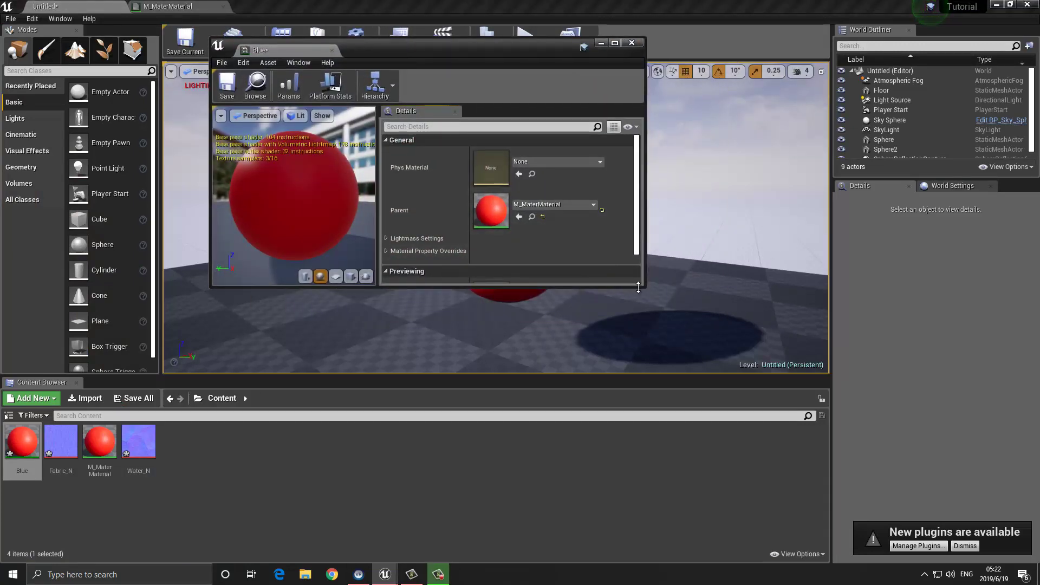
left_click_drag(644, 289, 741, 432)
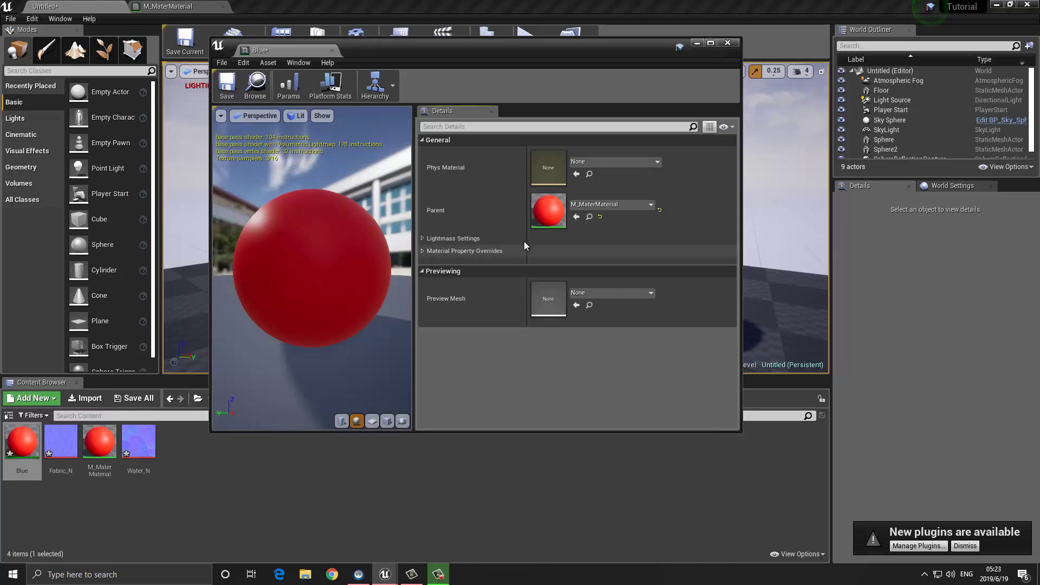
Locate and open Blue's parent material, dock its editor in the floating Blue window, and bring the M_MaterMaterial graph to the front
left_click(588, 216)
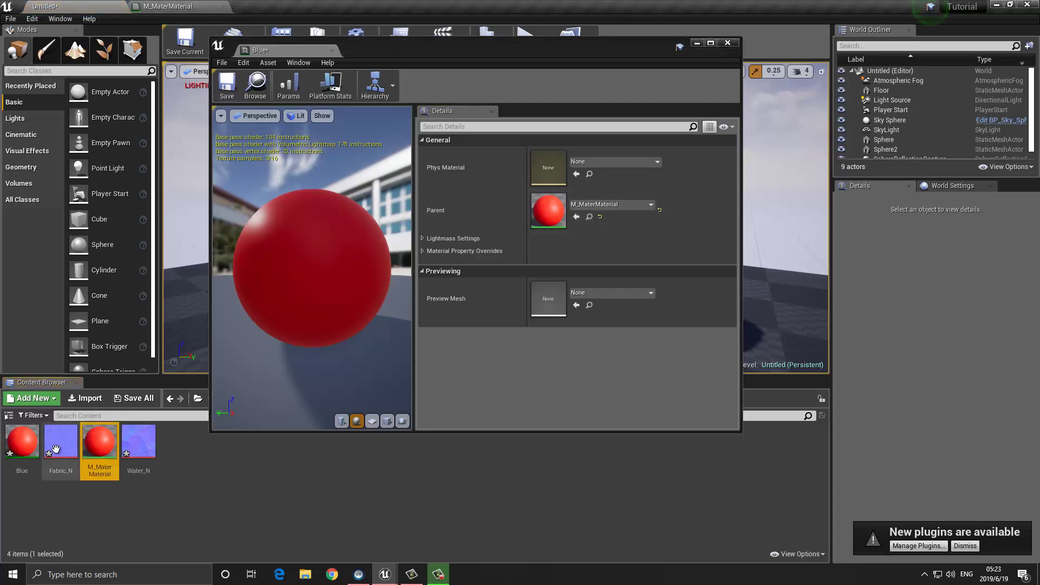
double_click(107, 441)
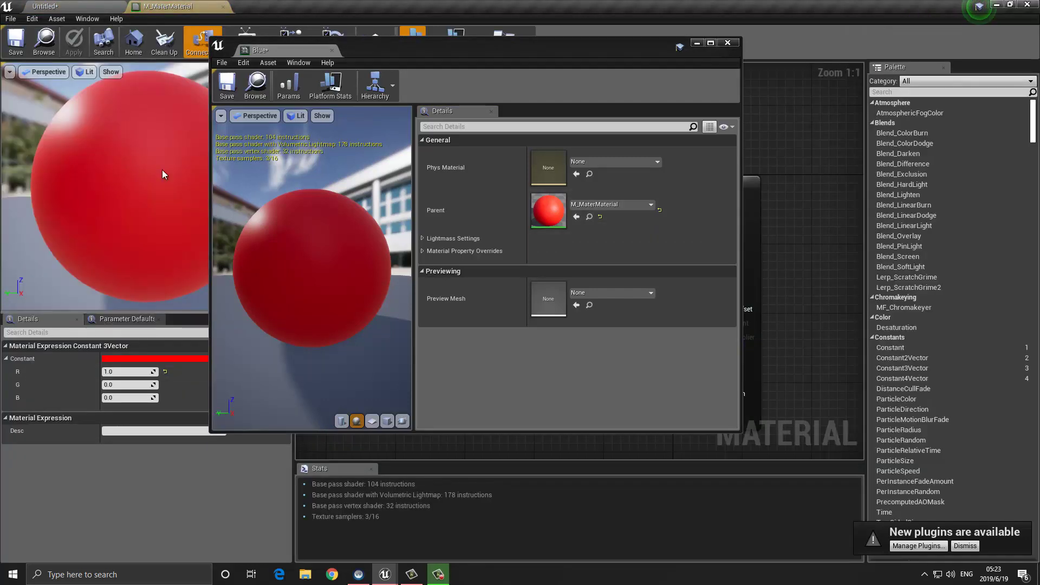
left_click_drag(175, 11, 282, 53)
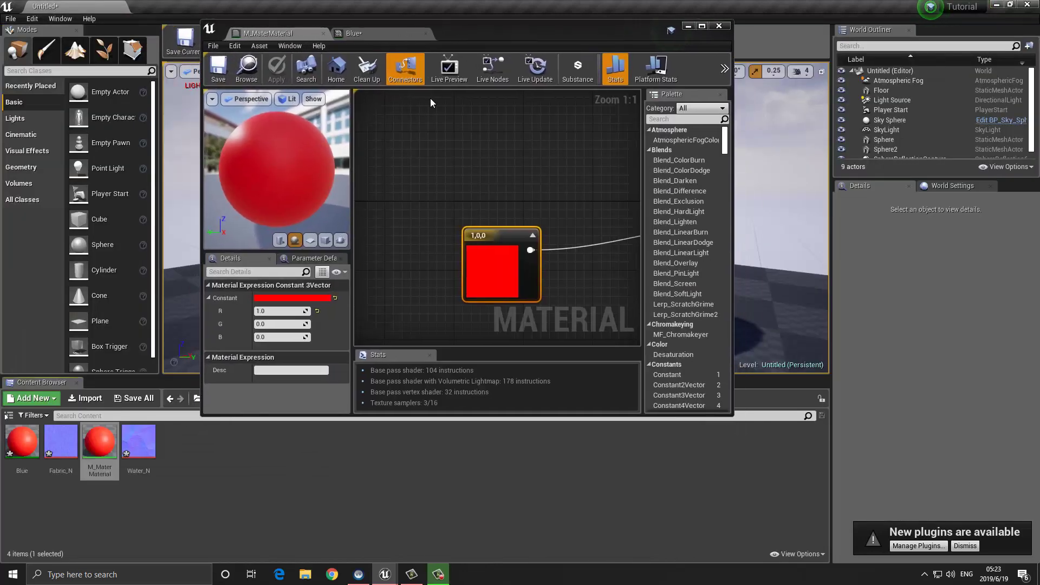
scroll(382, 142, "down", 3)
right_click_drag(360, 159, 434, 171)
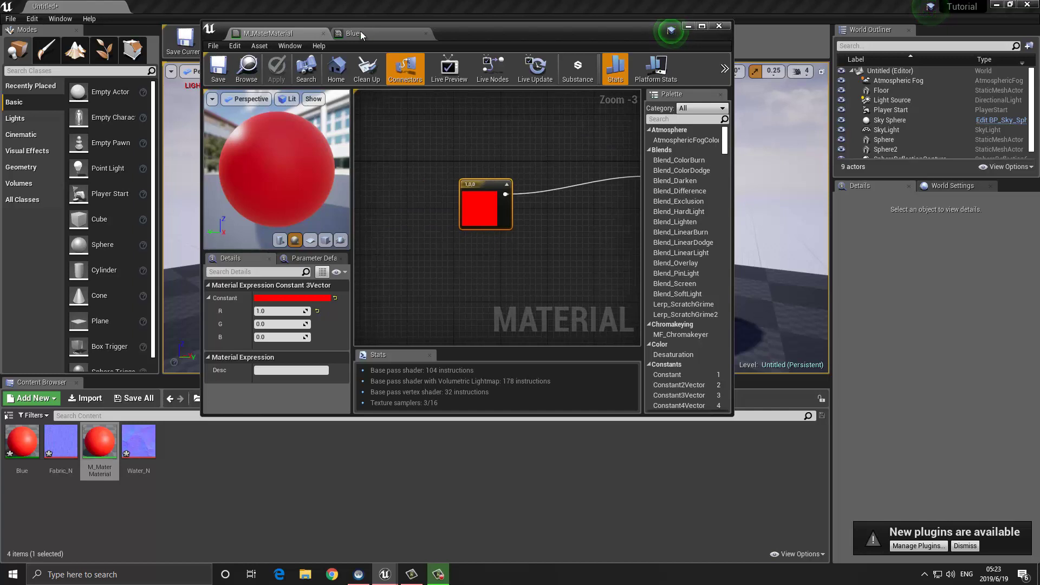
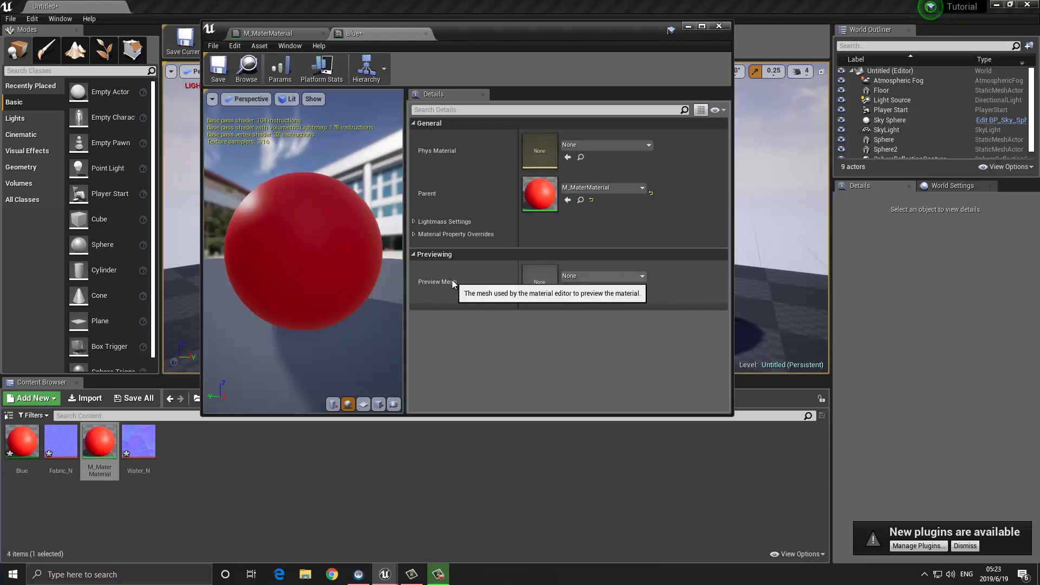
left_click_drag(246, 274, 276, 292)
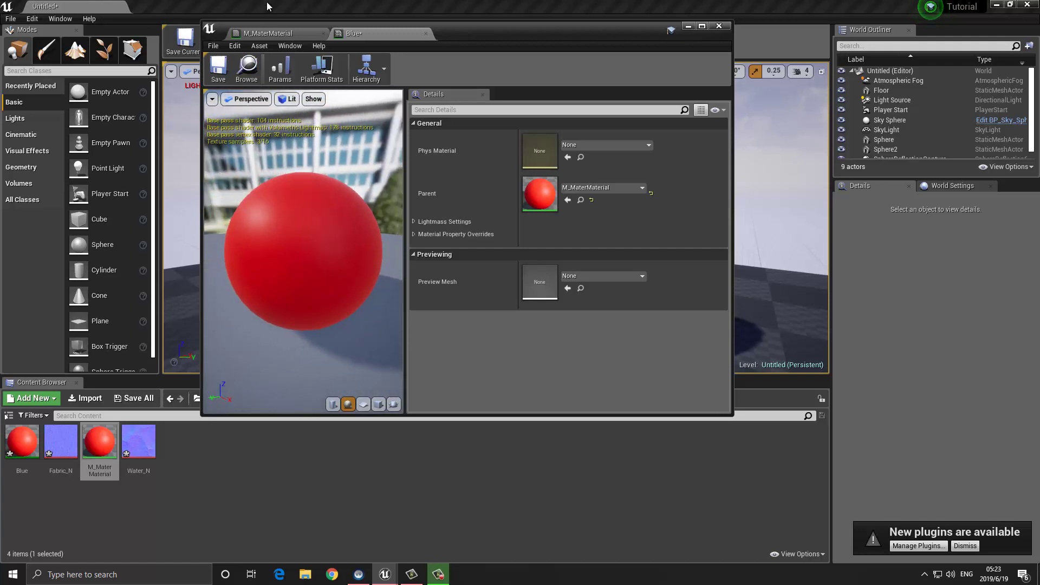
left_click(281, 36)
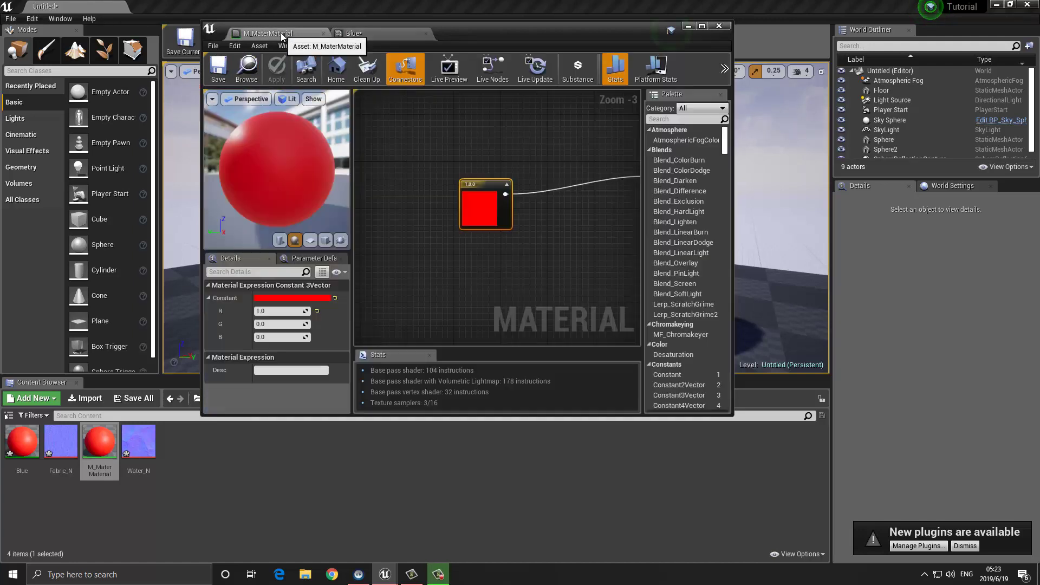
Maximize the material editor window and convert the red constant color node to a parameter named Base Colour
double_click(478, 33)
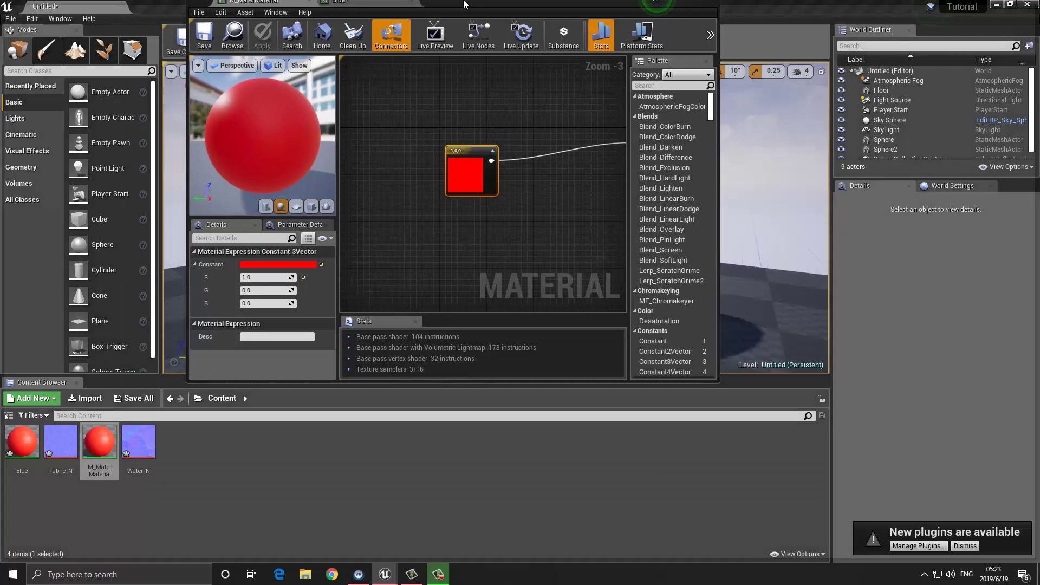
scroll(381, 247, "up", 3)
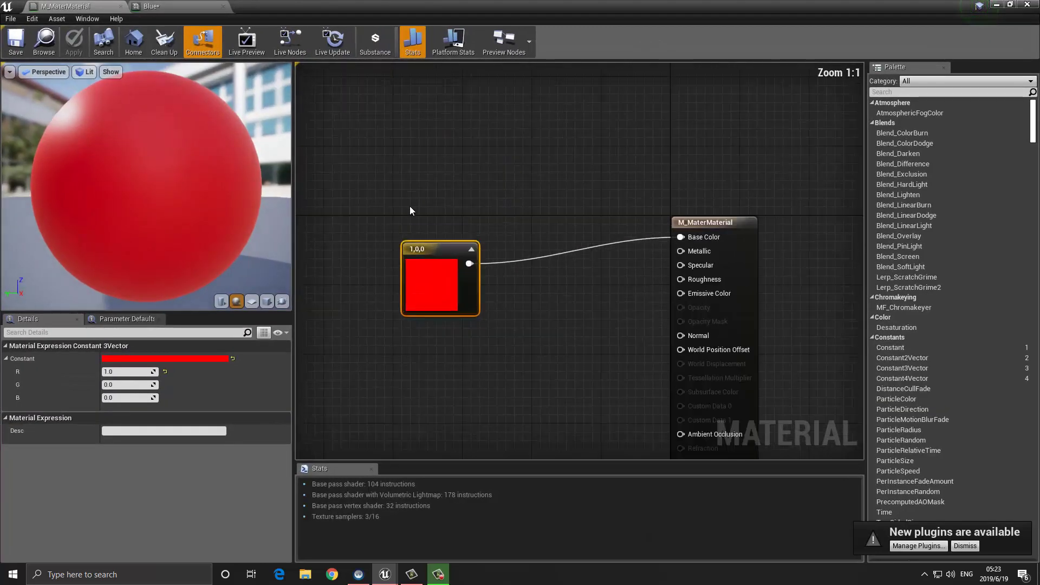
right_click_drag(409, 206, 447, 193)
left_click_drag(450, 191, 457, 179)
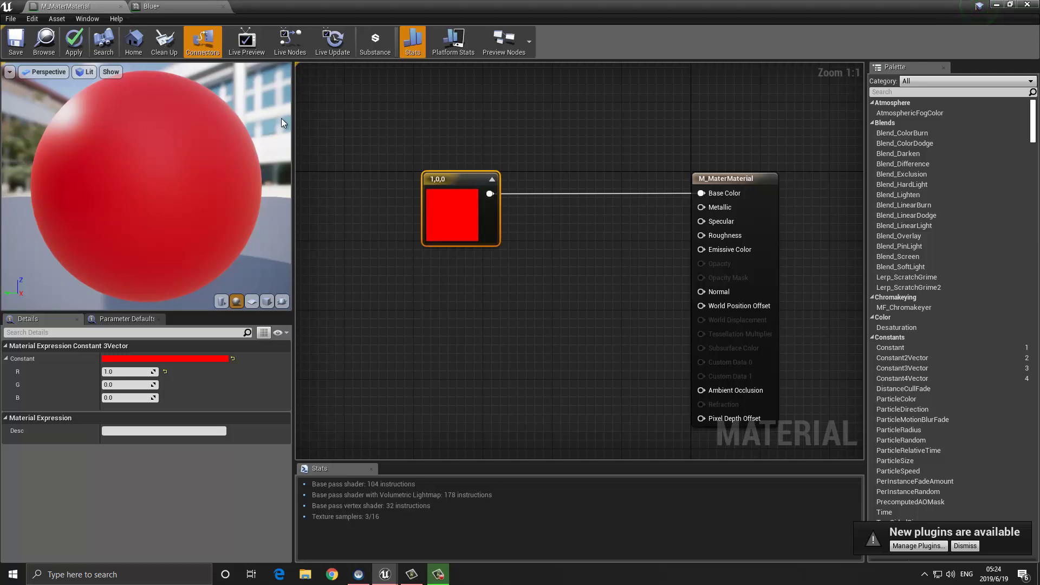
right_click(458, 184)
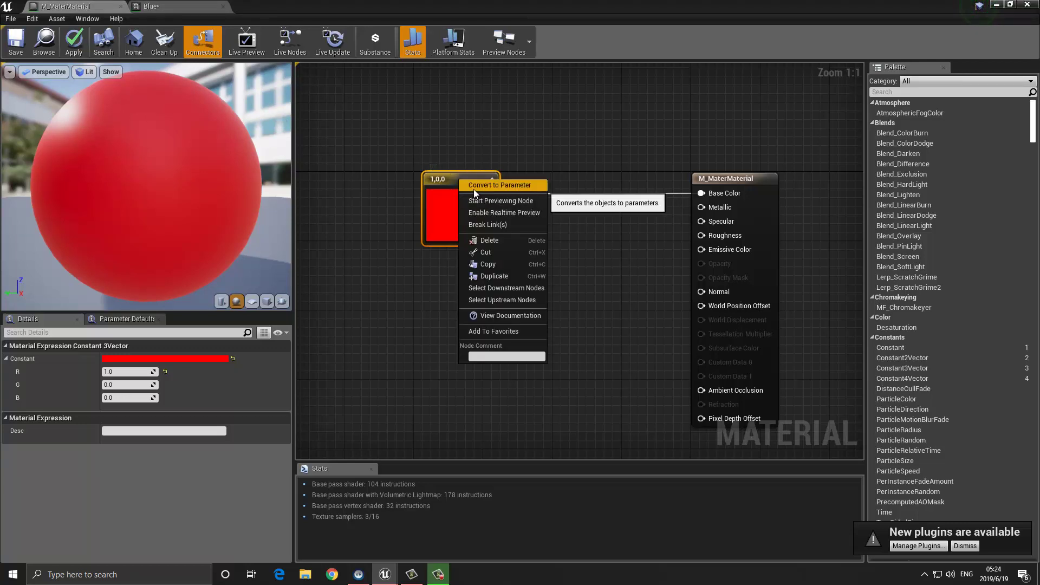
left_click(474, 188)
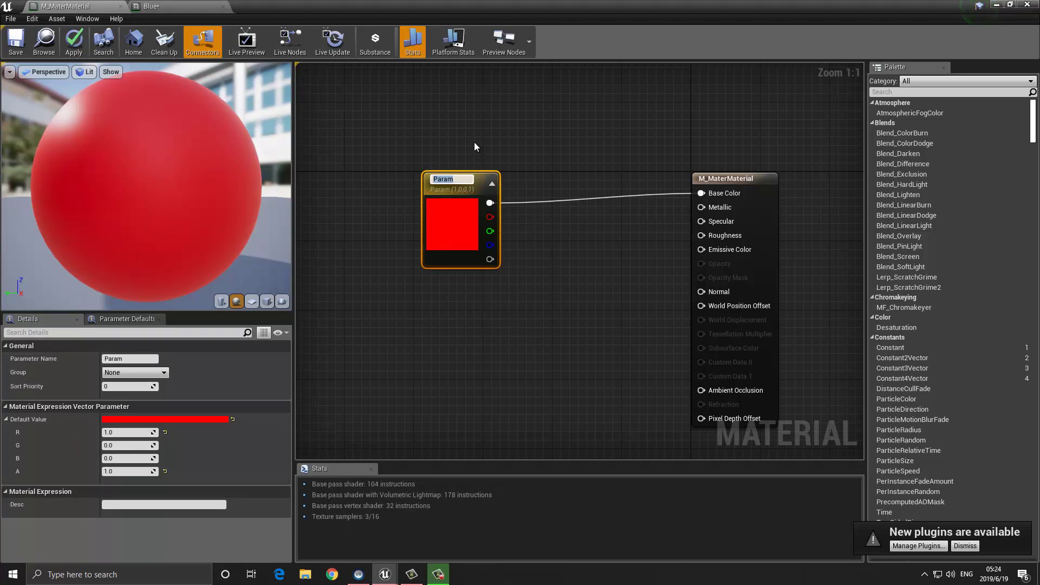
type("Base Colour")
key("Return")
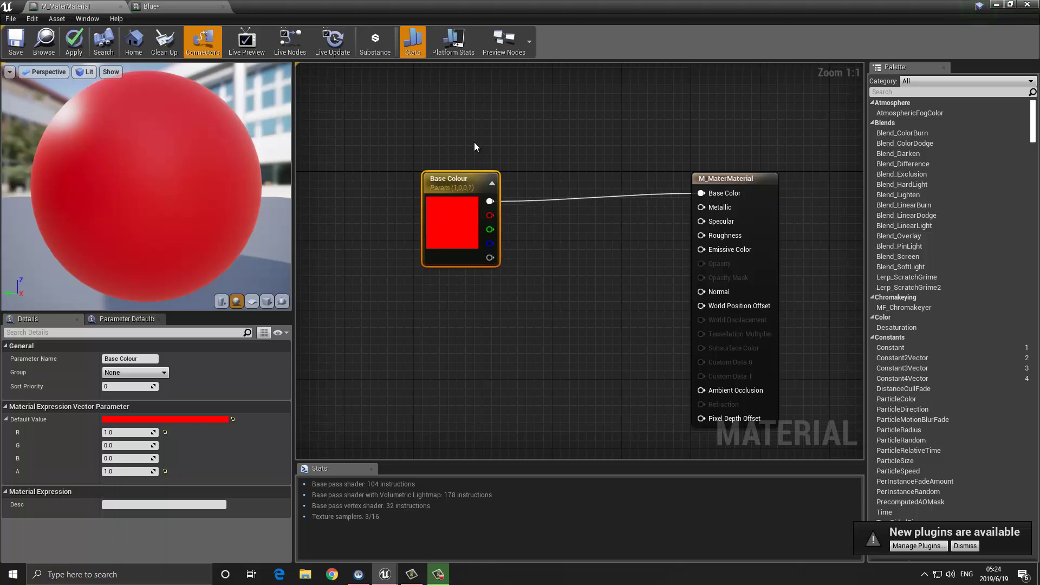
Move the Base Colour node slightly up, assign it to a parameter group named Colour, and save the material
mouse_move(441, 174)
left_mouse_down()
mouse_move(443, 157)
mouse_move(433, 157)
left_mouse_up()
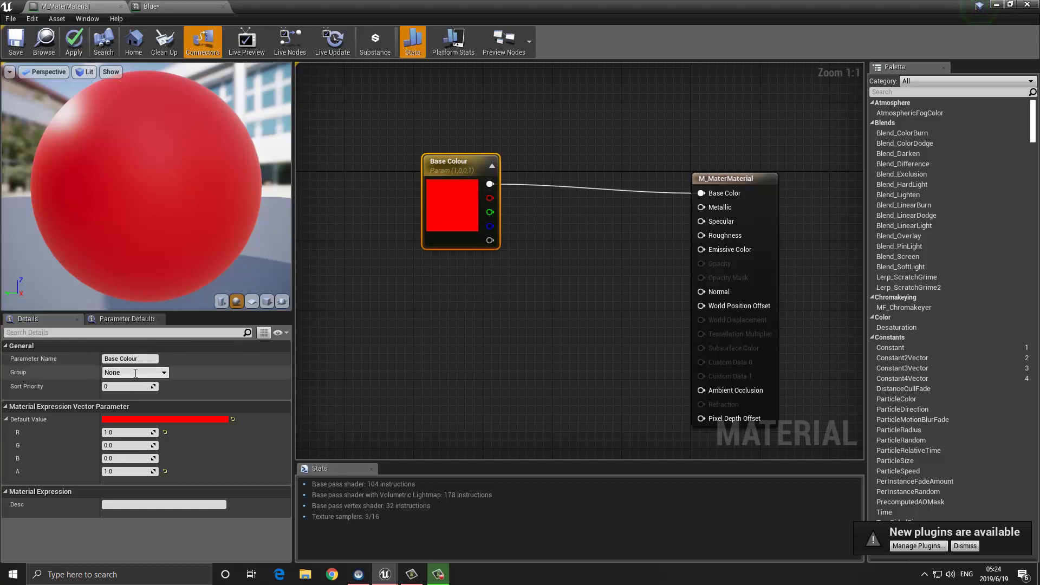
left_click(135, 373)
type("Colour")
key("Return")
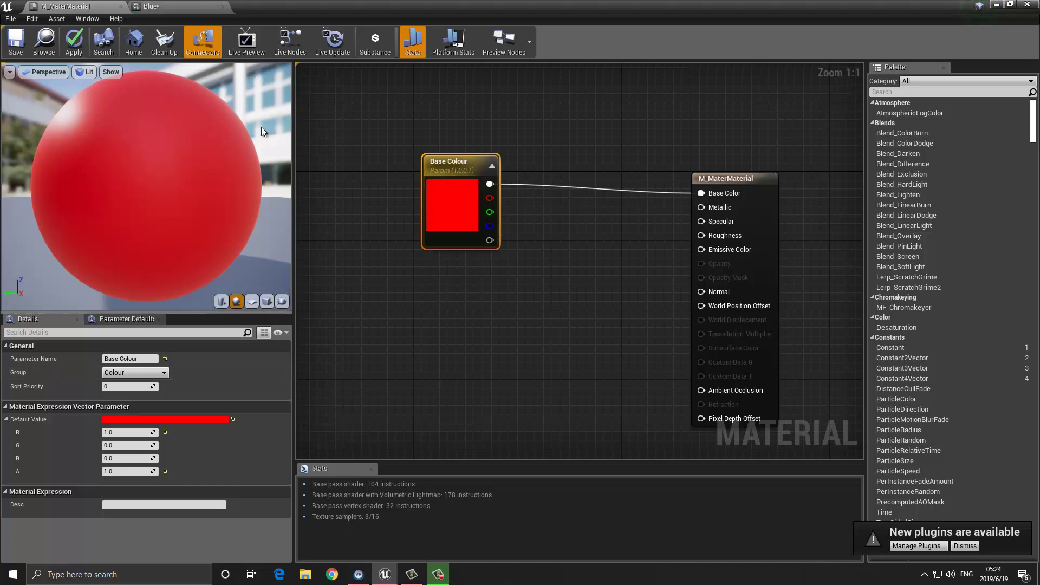
left_click(16, 40)
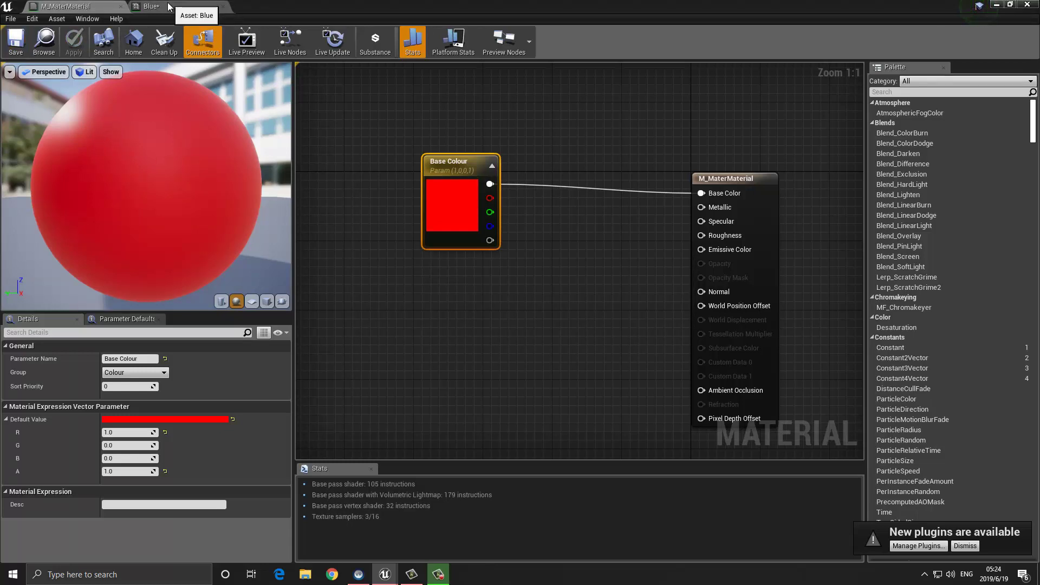
Switch to the Blue instance, restore its editor to a smaller window, and place it so the level's spheres stay visible
left_click(152, 6)
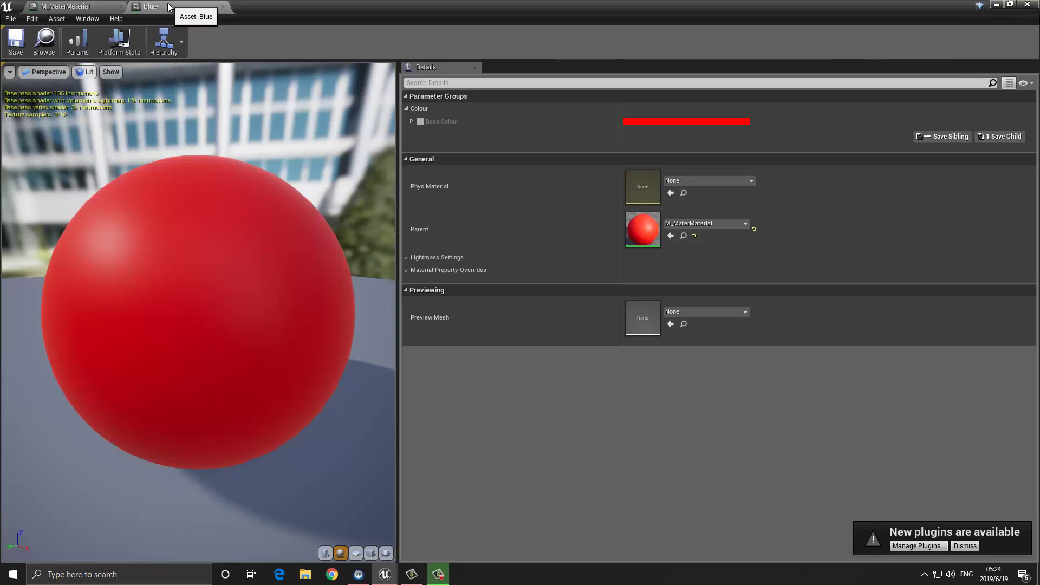
double_click(268, 2)
left_click_drag(369, 96, 433, 103)
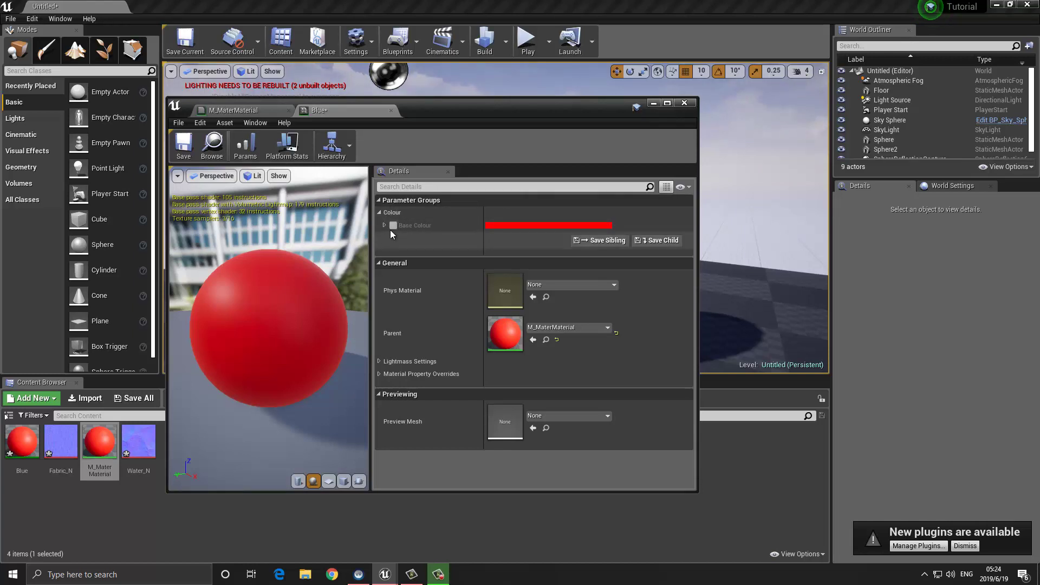
left_click_drag(421, 108, 635, 135)
right_click_drag(283, 211, 294, 197)
left_click_drag(639, 140, 690, 92)
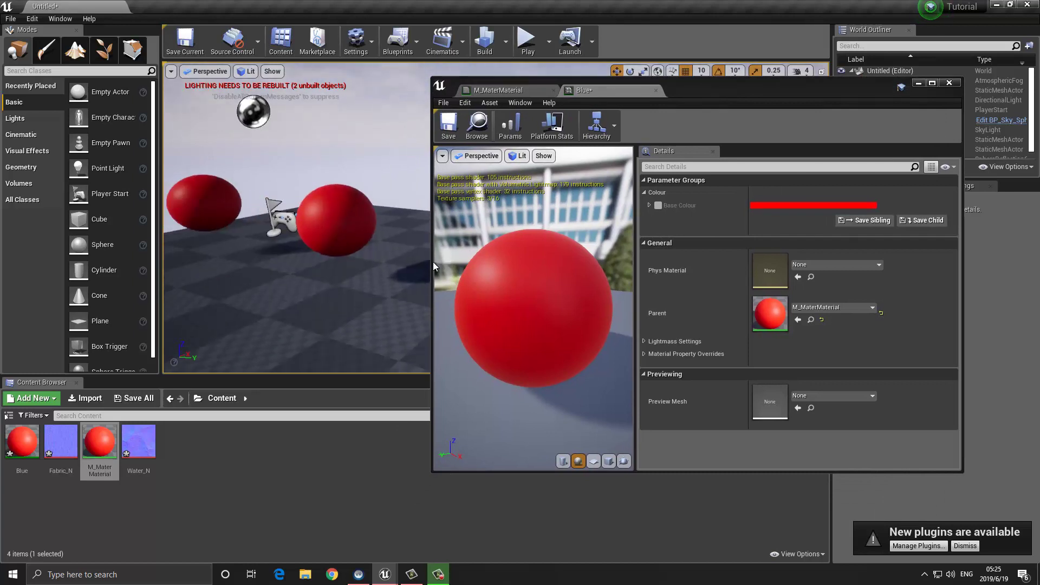
mouse_move(431, 261)
left_mouse_down()
mouse_move(524, 262)
mouse_move(433, 262)
left_mouse_up()
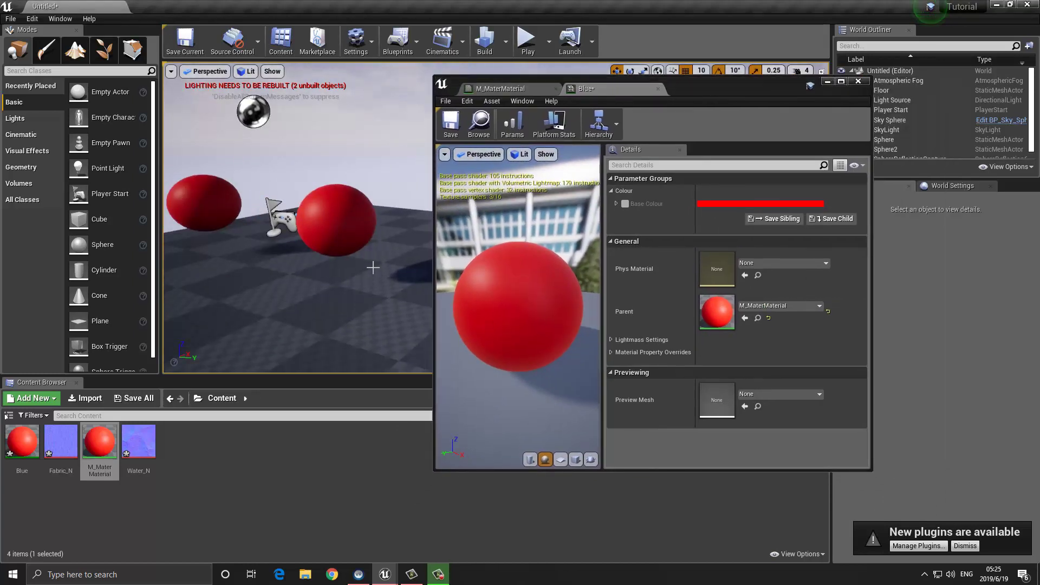
Override Base Colour in the Blue instance and set it to a bright blue, hex sRGB 008FFFFF
left_click(625, 204)
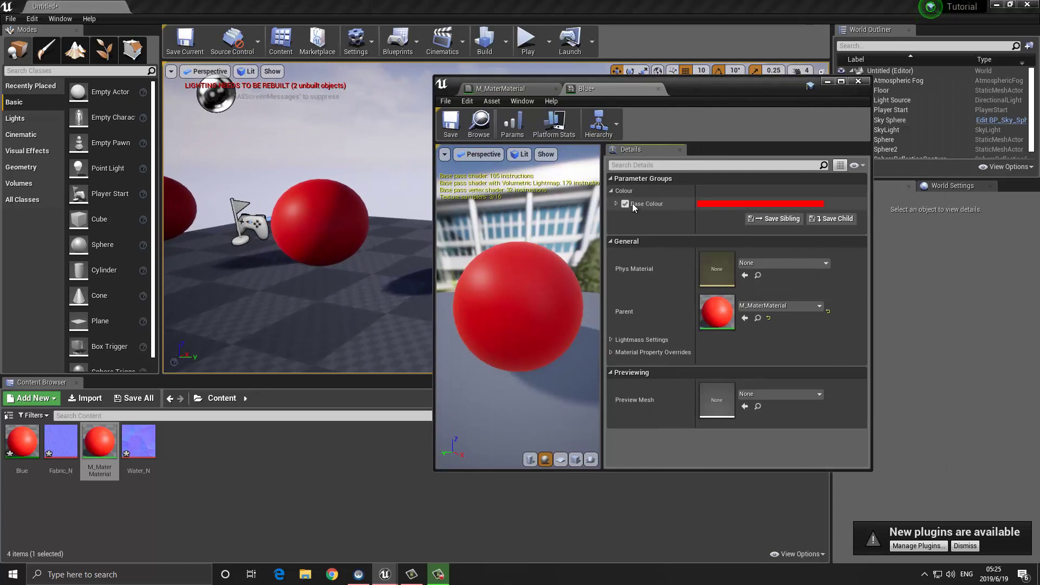
left_click(714, 204)
left_click_drag(778, 212, 516, 152)
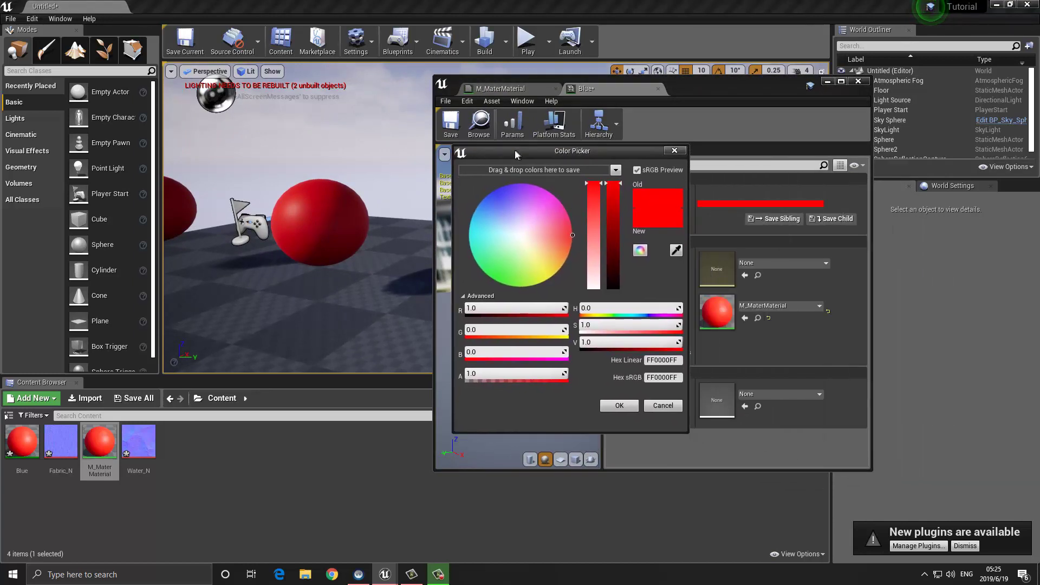
left_click(481, 199)
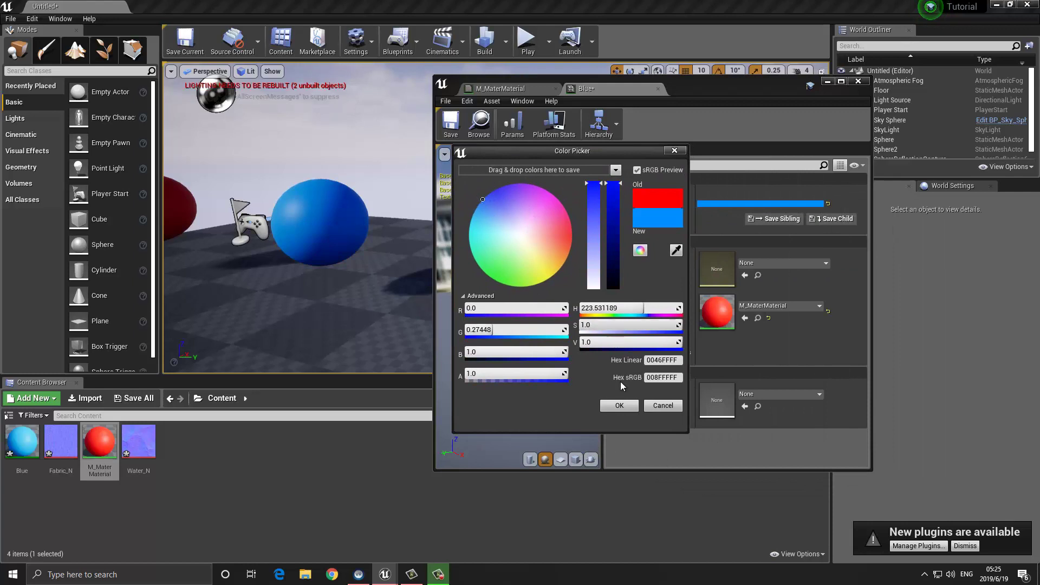
left_click(620, 406)
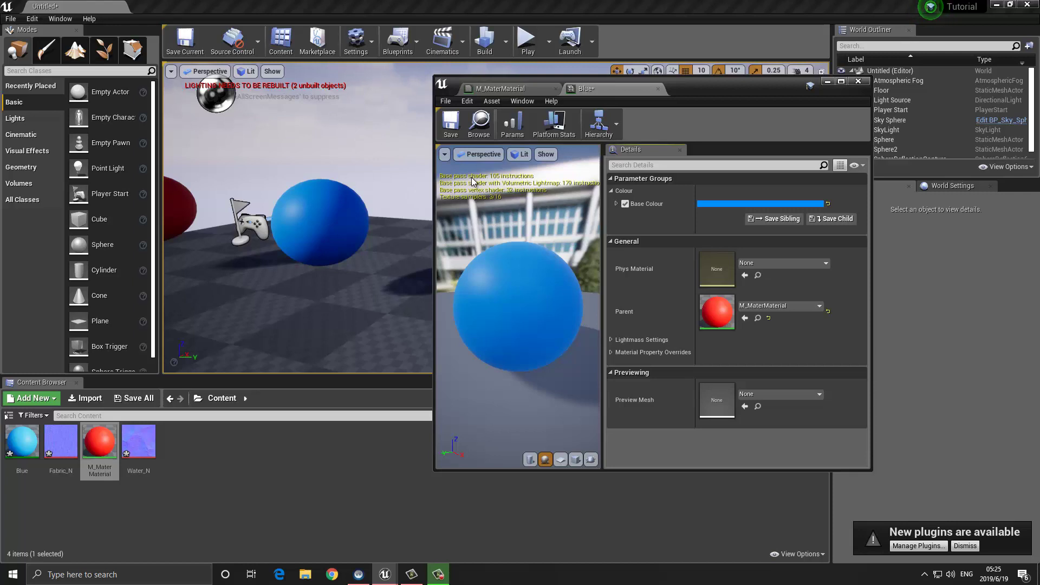
Return to the M_MaterMaterial graph in a maximized window and move the Base Colour node farther from the material node
left_click(495, 88)
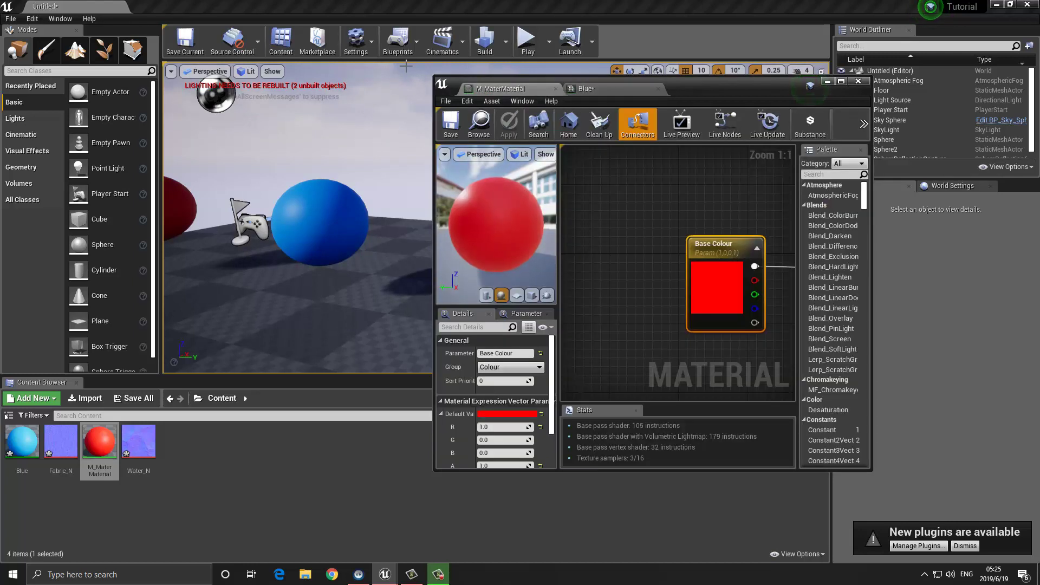
left_click_drag(717, 90, 477, 2)
left_click_drag(449, 211, 406, 194)
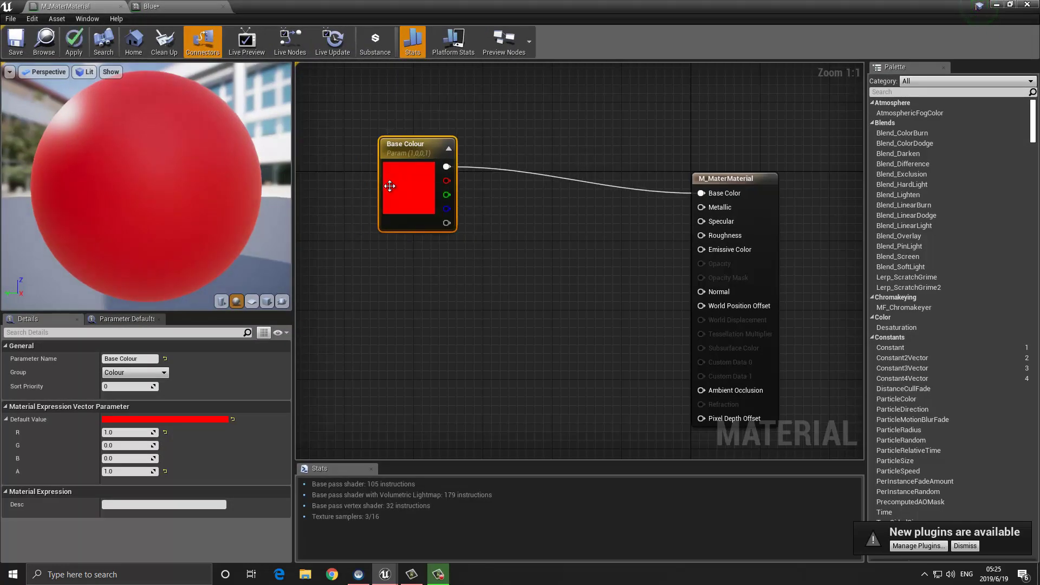
right_click(406, 147)
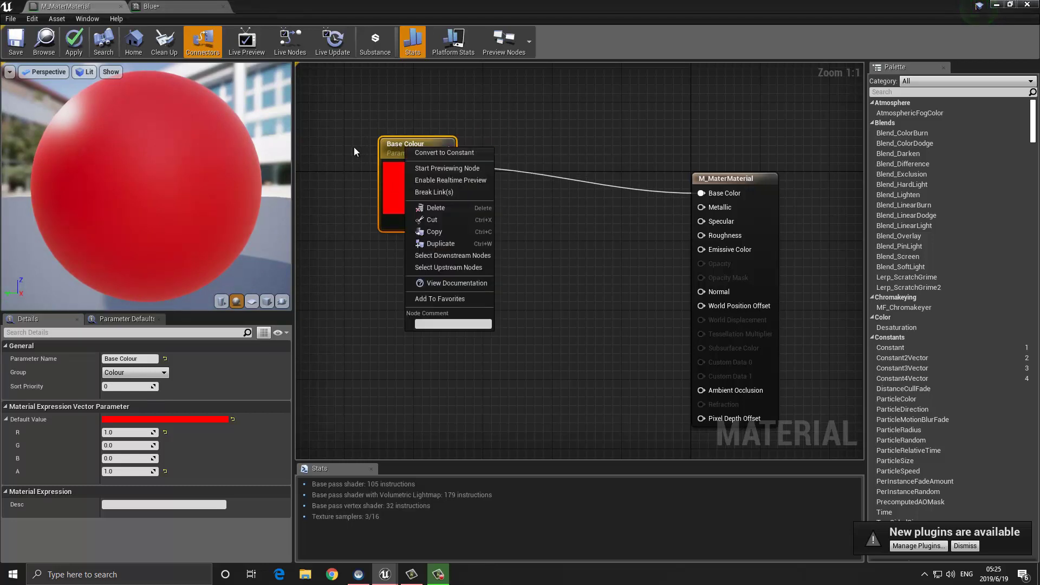
left_click(365, 203)
Add a VectorParameter node named Colour B below the Base Colour node
right_click(393, 262)
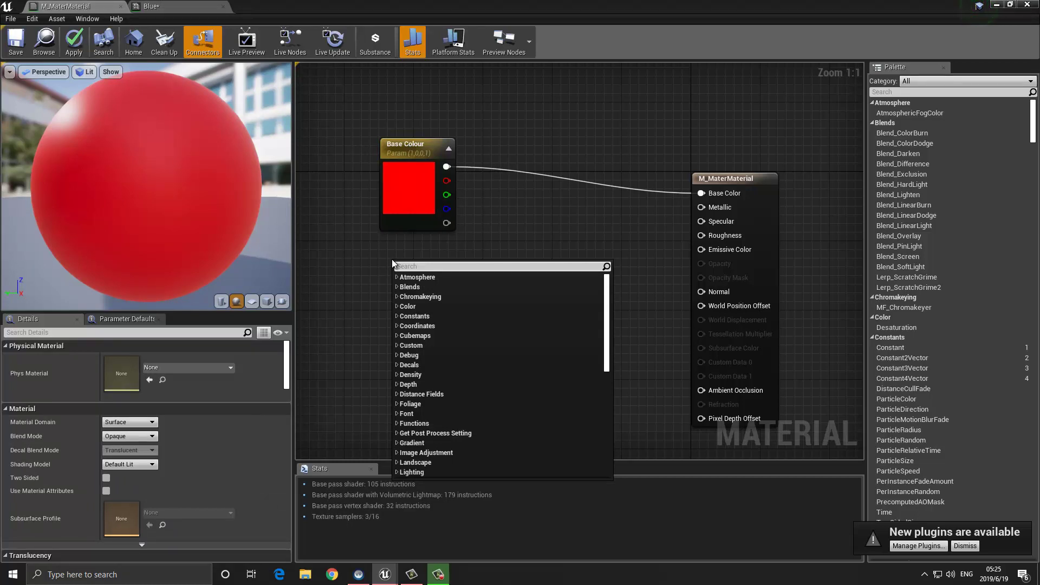
type("ve")
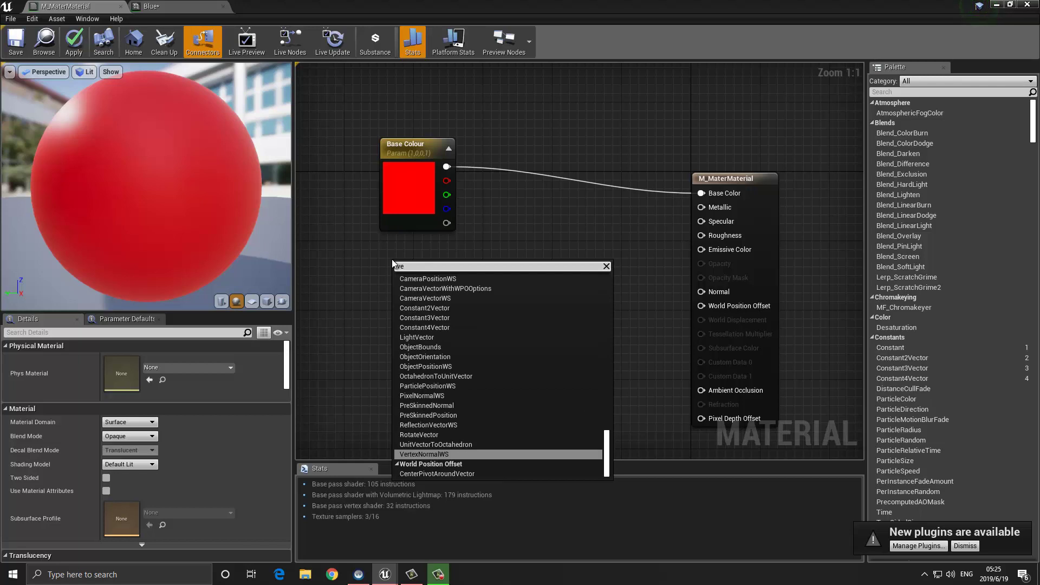
type("ctor")
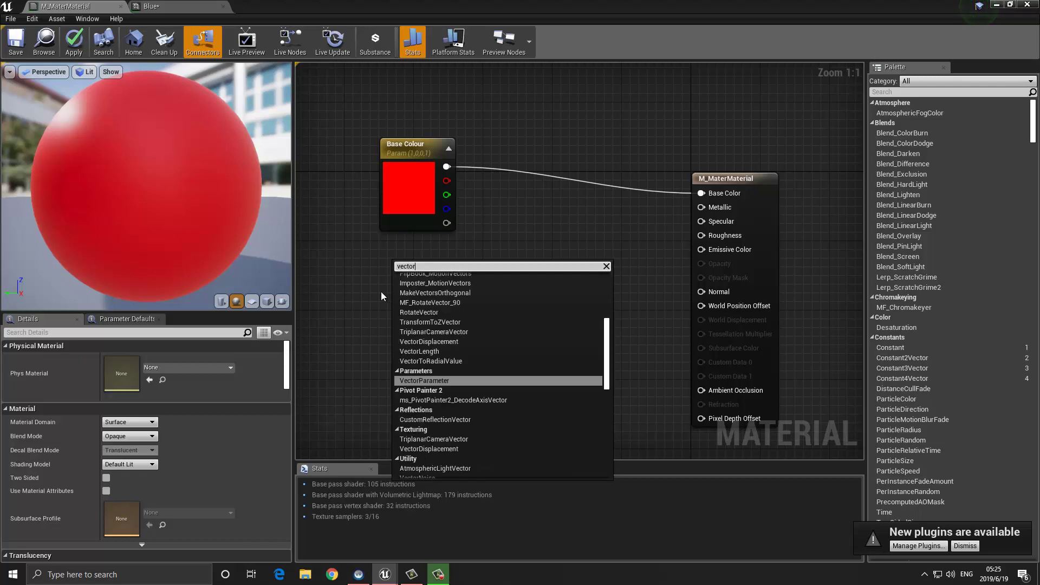
left_click(447, 381)
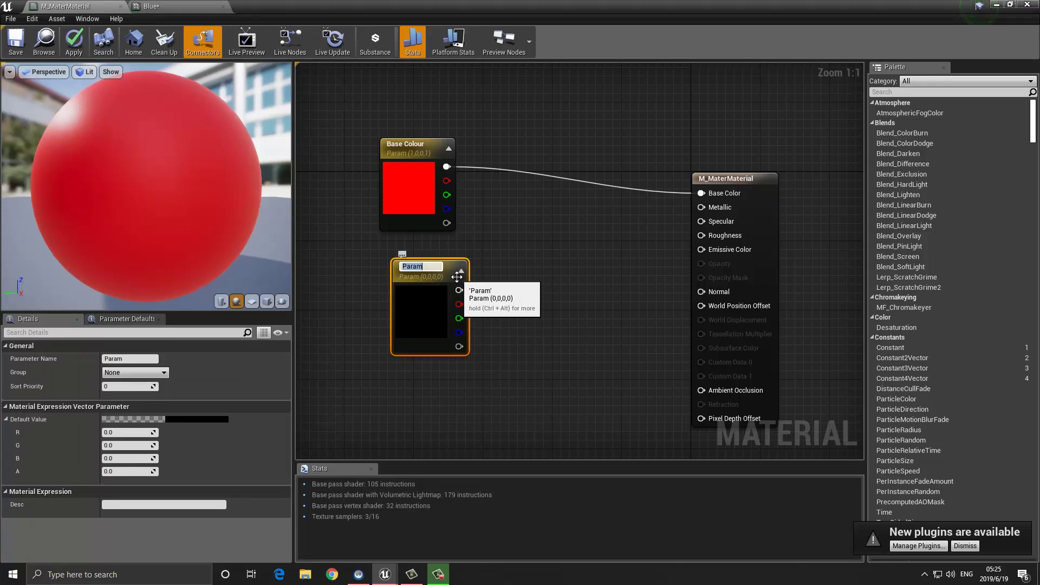
type("Colour B")
key("Return")
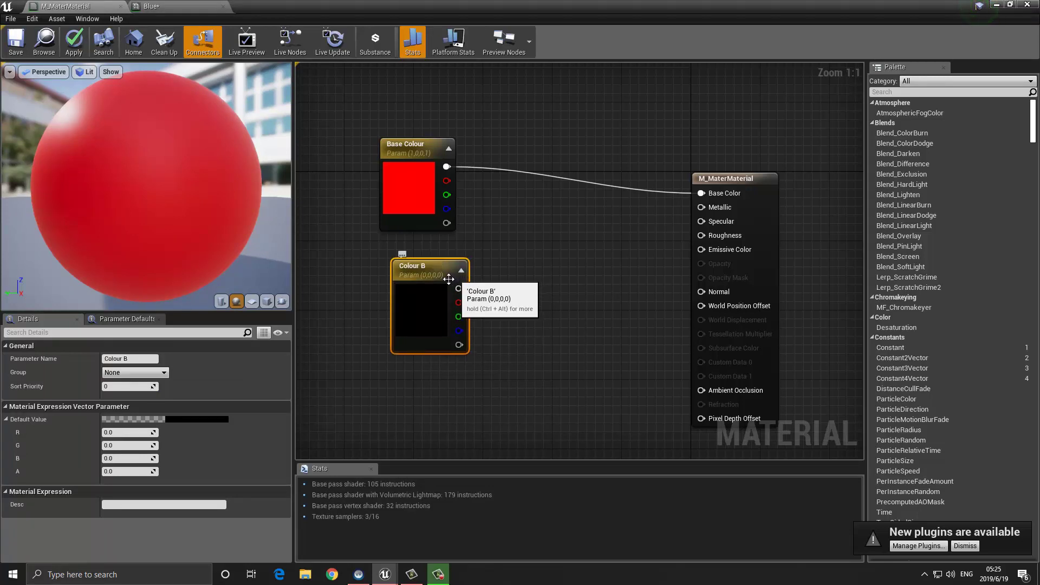
Delete the Colour B parameter node from the graph
left_click(371, 308)
left_click_drag(411, 269, 434, 284)
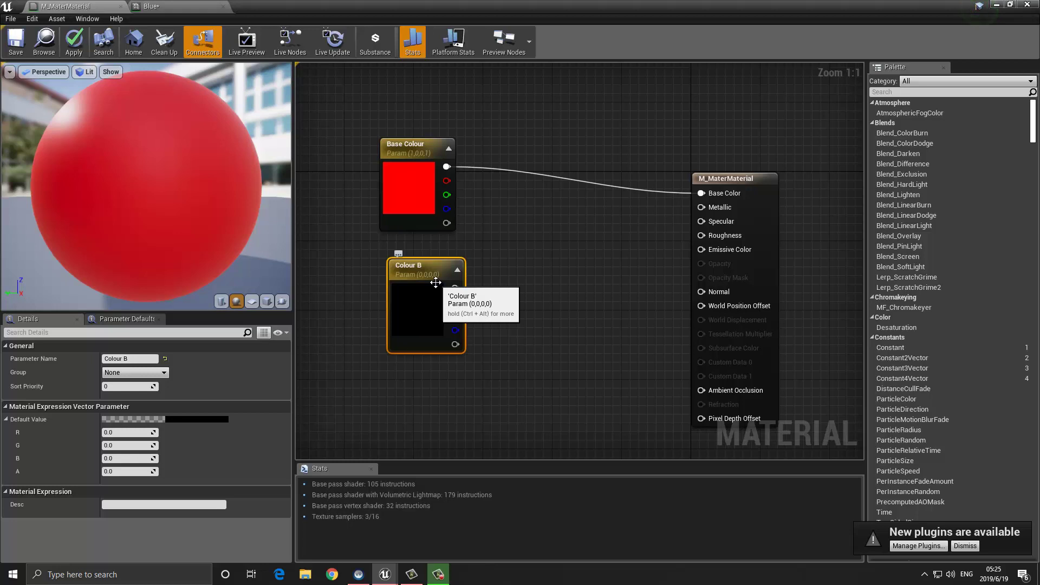
left_click(347, 270)
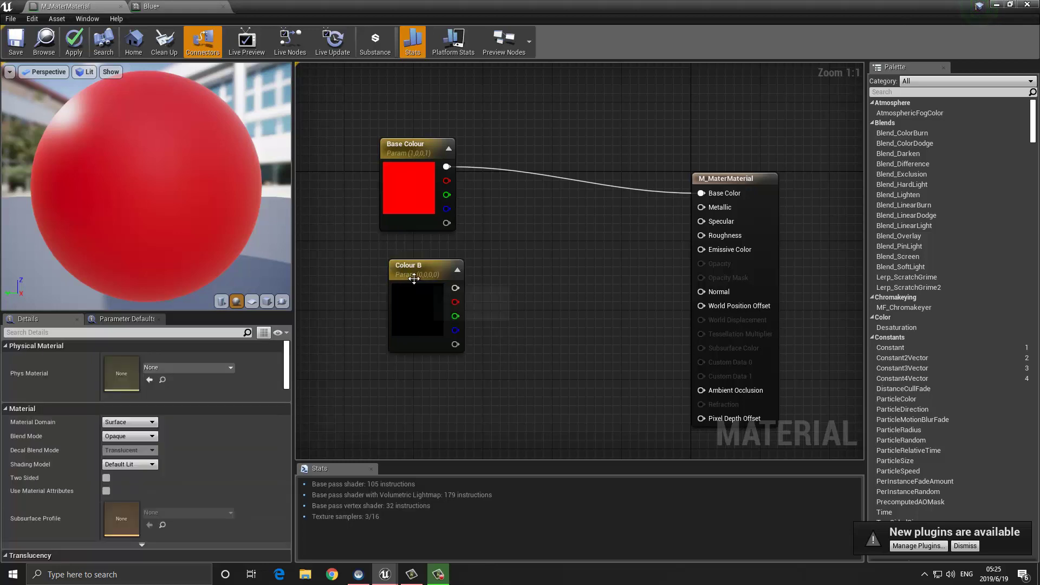
left_click(412, 269)
key("Delete")
Check the Blue instance's parameters and reposition the Base Colour node above and away from the M_MaterMaterial node, leaving space beneath it
left_click_drag(415, 168, 431, 186)
right_click_drag(418, 208, 399, 196)
left_click_drag(400, 196, 428, 158)
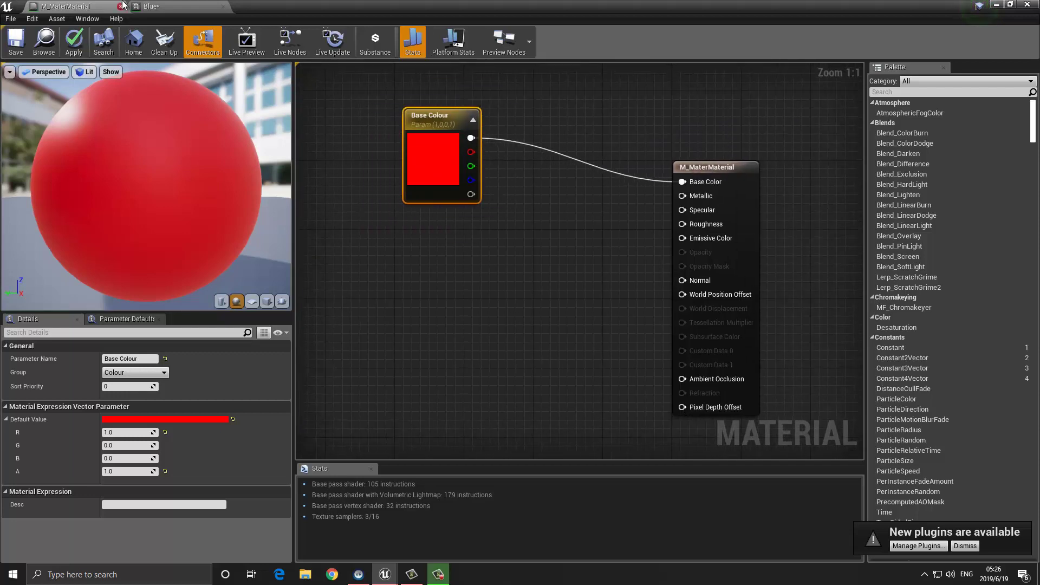
left_click(153, 6)
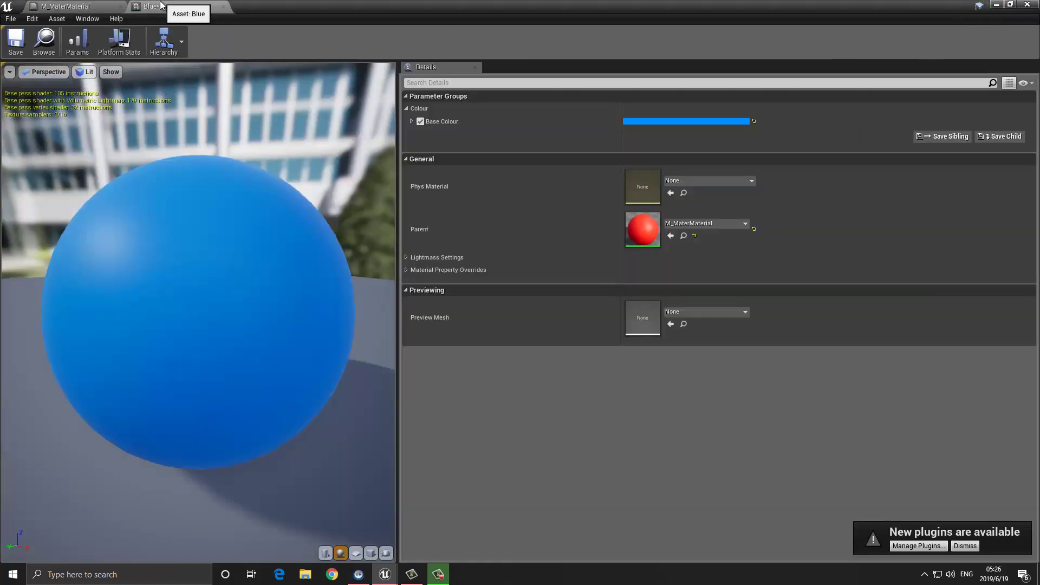
left_click(74, 5)
right_click_drag(372, 212, 401, 287)
left_click_drag(453, 271, 557, 271)
right_click_drag(657, 337, 502, 256)
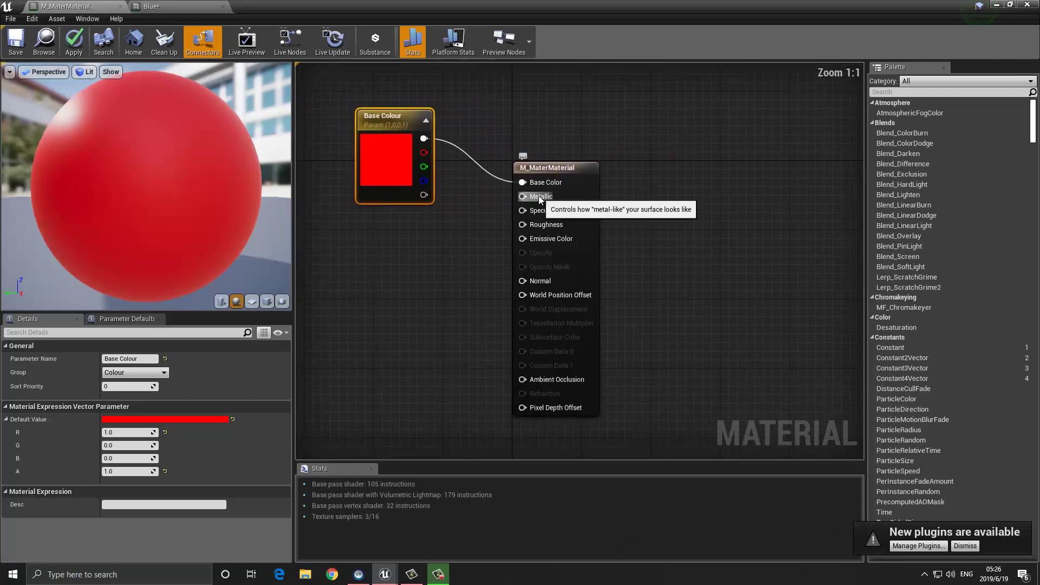
right_click_drag(397, 199, 511, 224)
left_click_drag(511, 227, 424, 202)
left_click(385, 248)
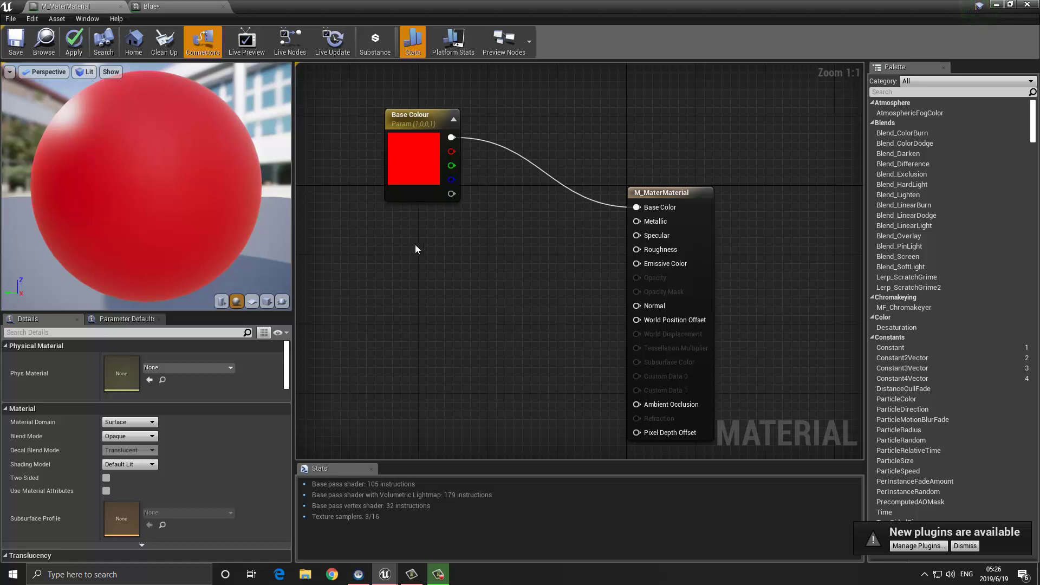
Add a scalar constant below the Base Colour node and convert it to a parameter named Val_A
left_click(371, 234)
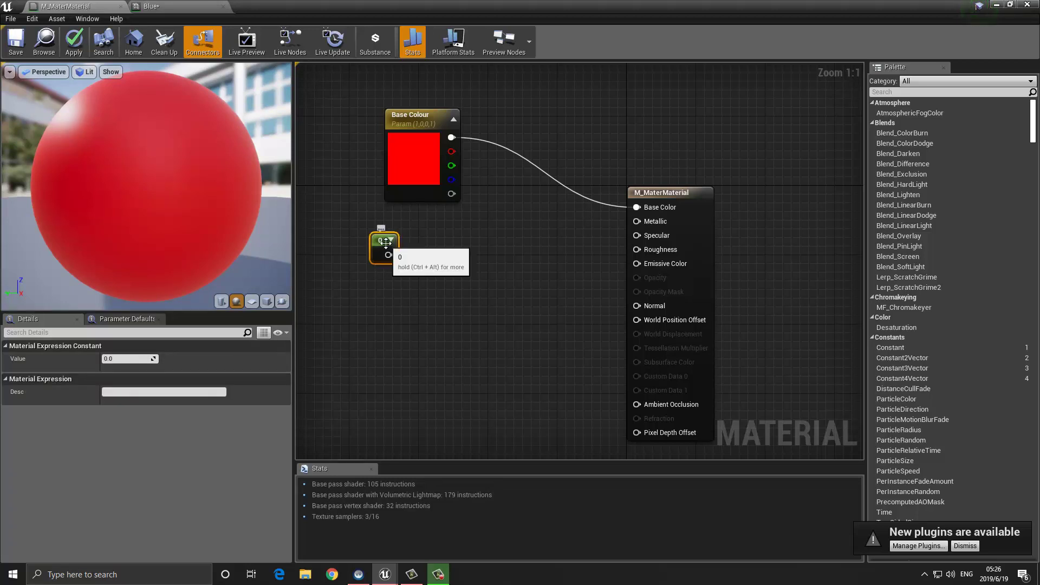
right_click(385, 242)
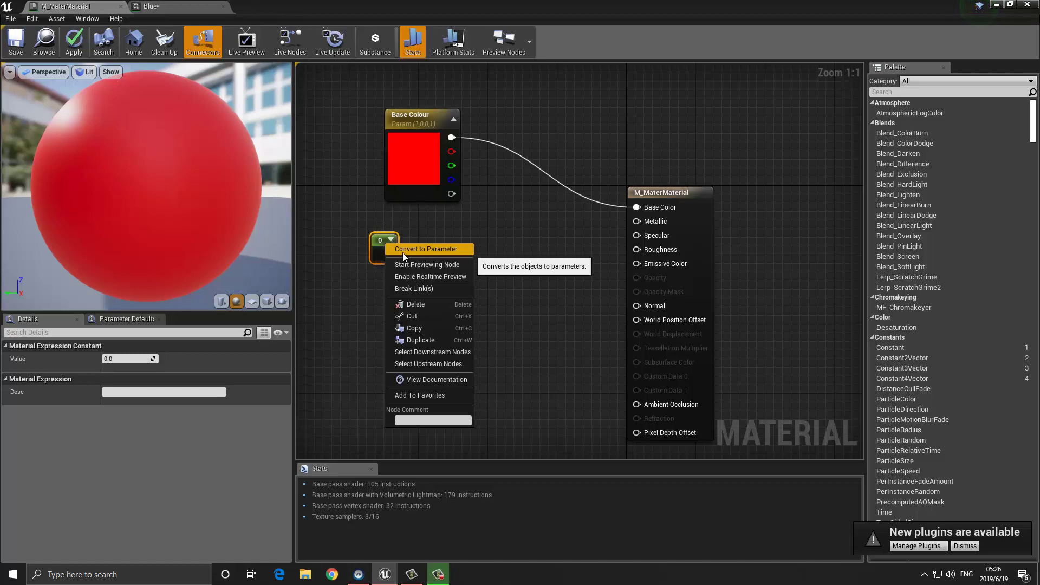
left_click(401, 250)
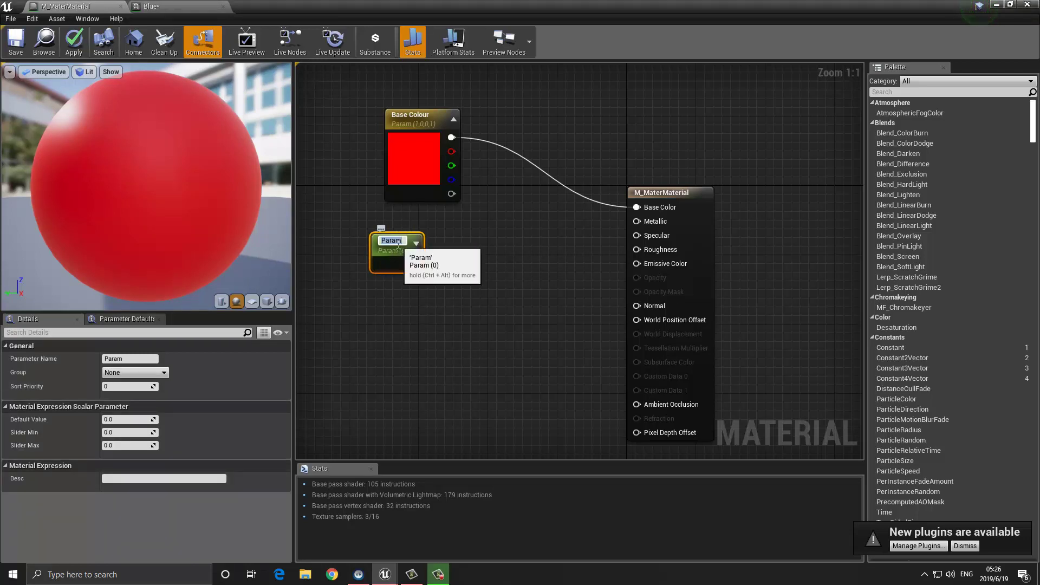
type("Val_A")
key("Return")
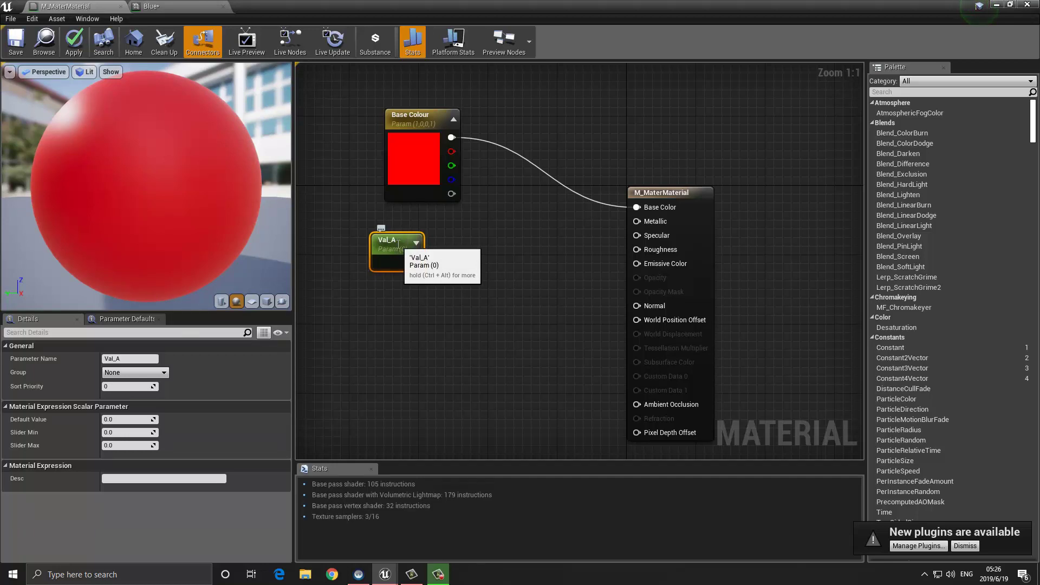
Align the Val_A node under Base Colour and add a scalar parameter named Val_B directly beneath it
left_click(353, 213)
left_click_drag(396, 250, 419, 239)
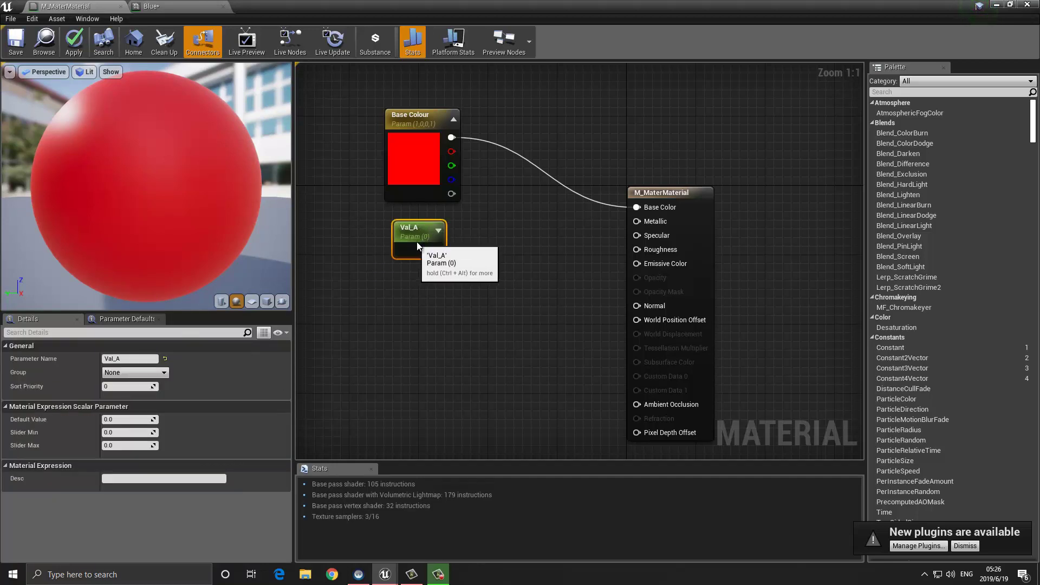
left_click(396, 301)
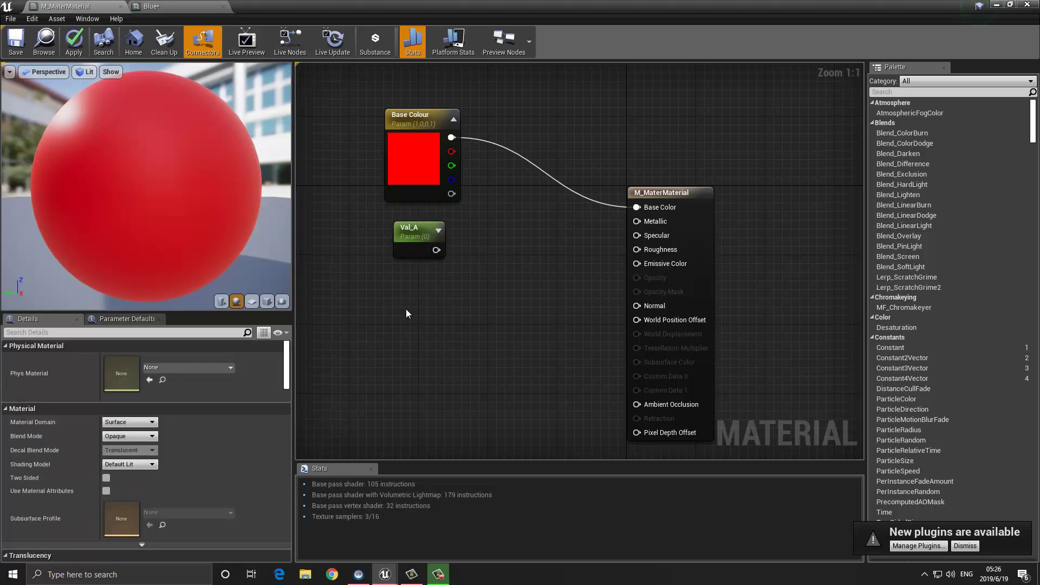
type("sssssss")
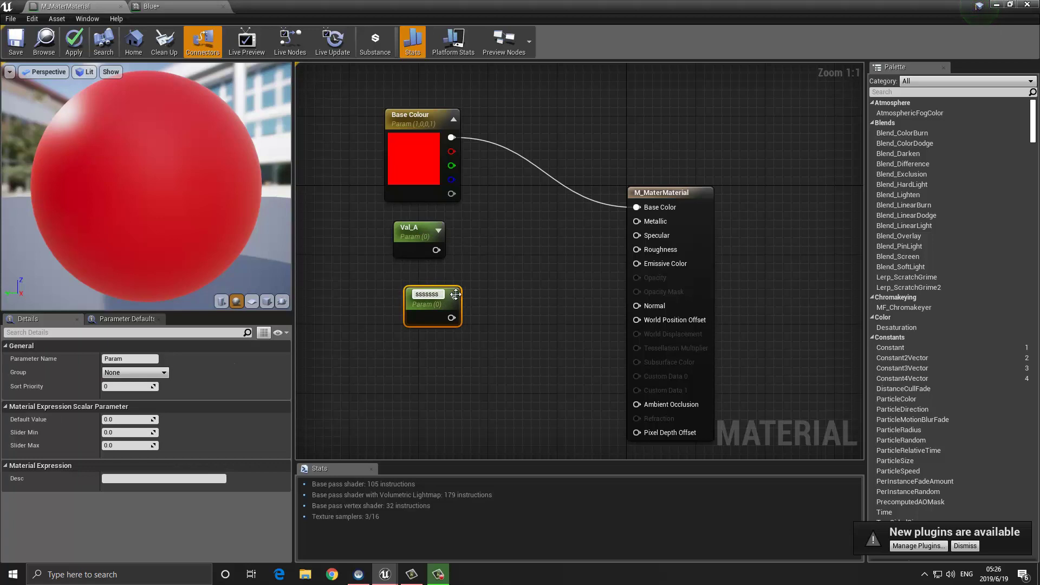
key("ctrl+a")
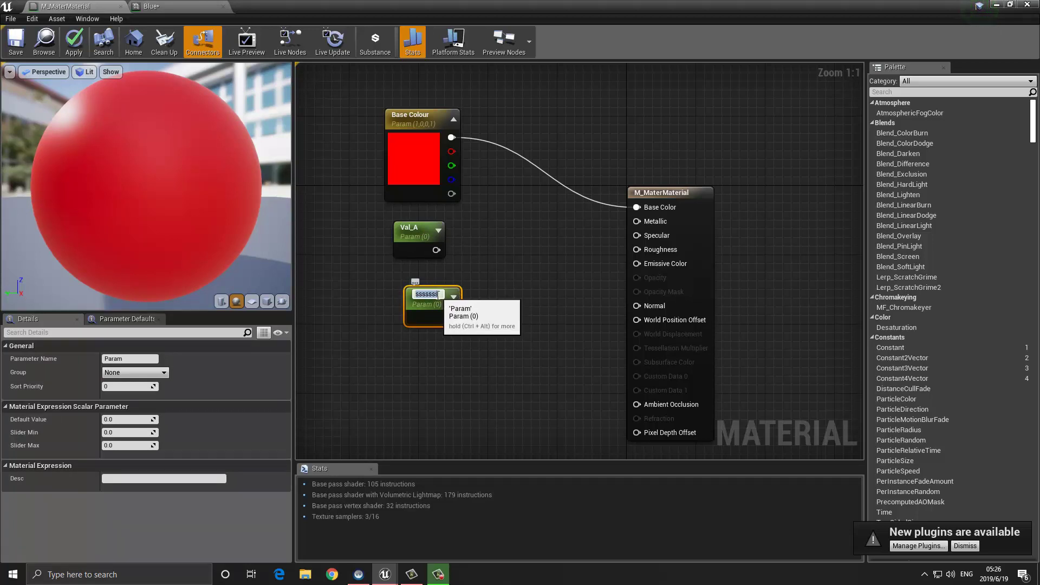
type("Val_B")
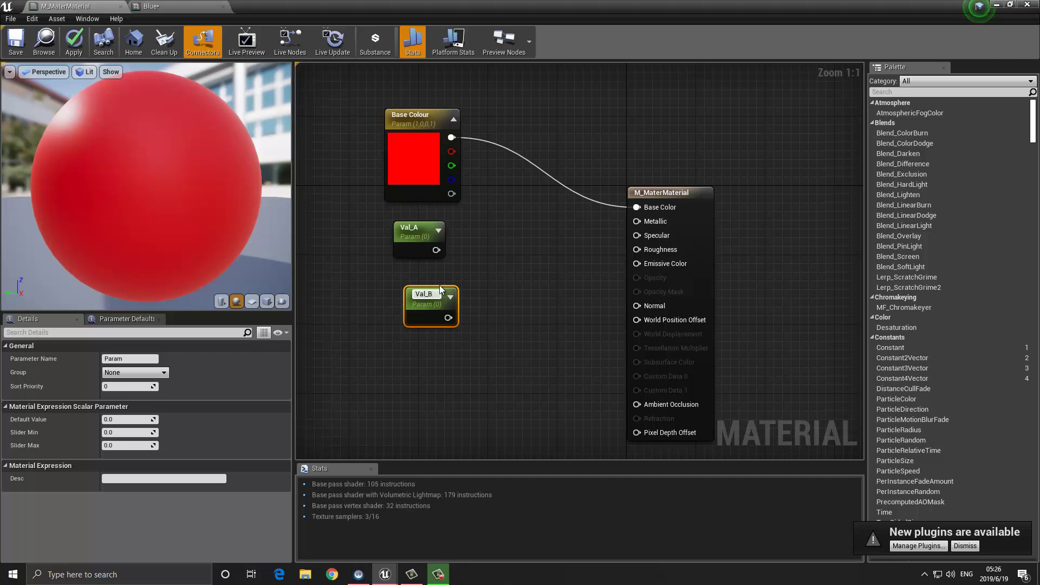
key("Return")
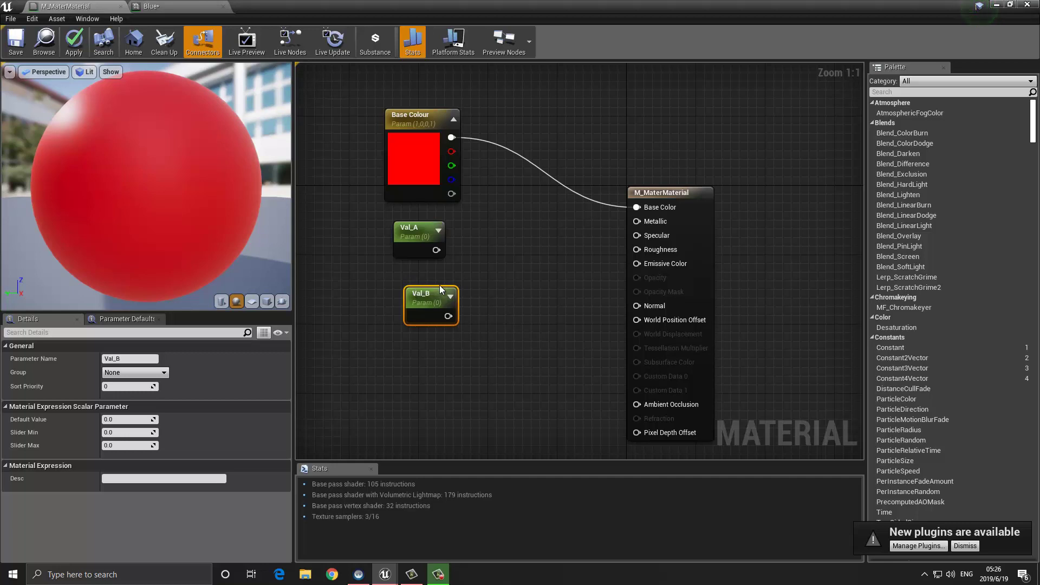
left_click_drag(440, 285, 422, 279)
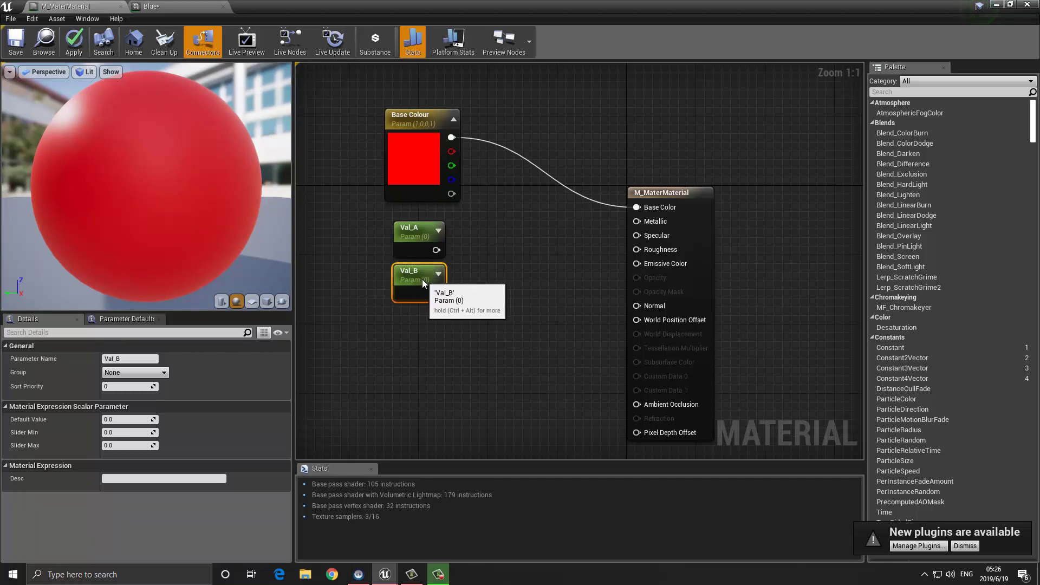
left_click_drag(359, 212, 459, 307)
left_click(554, 245)
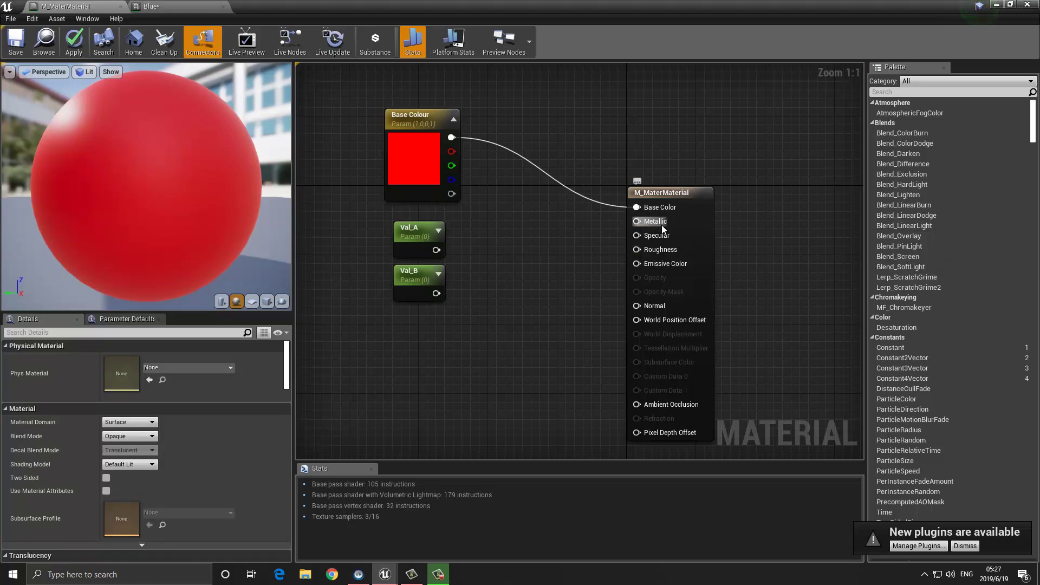
Promote the Metallic input of M_MaterMaterial to a parameter and place its node beside the Val_A node
right_click(644, 229)
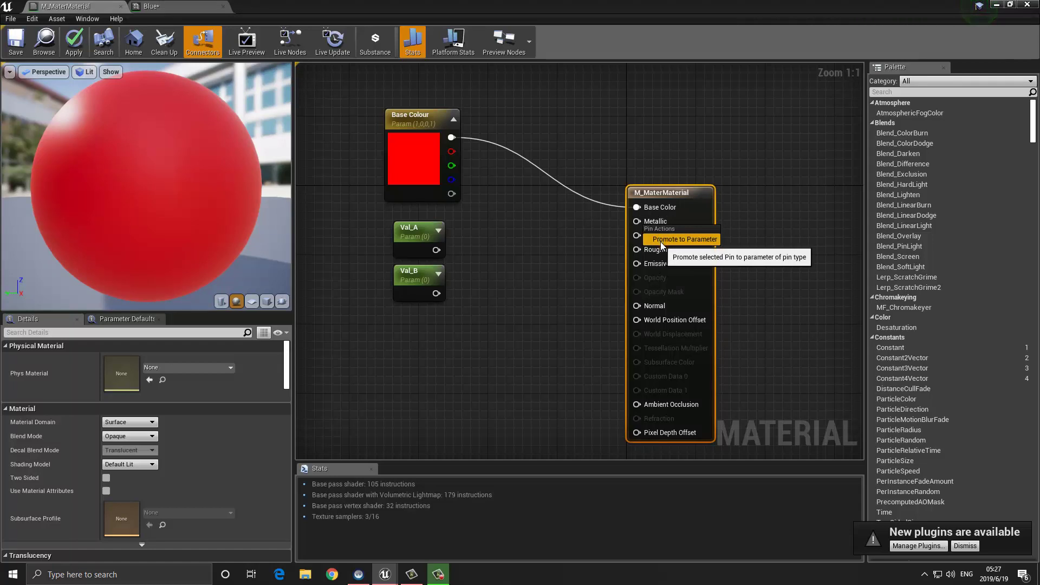
left_click(661, 240)
left_click(583, 243)
left_click_drag(584, 210, 496, 217)
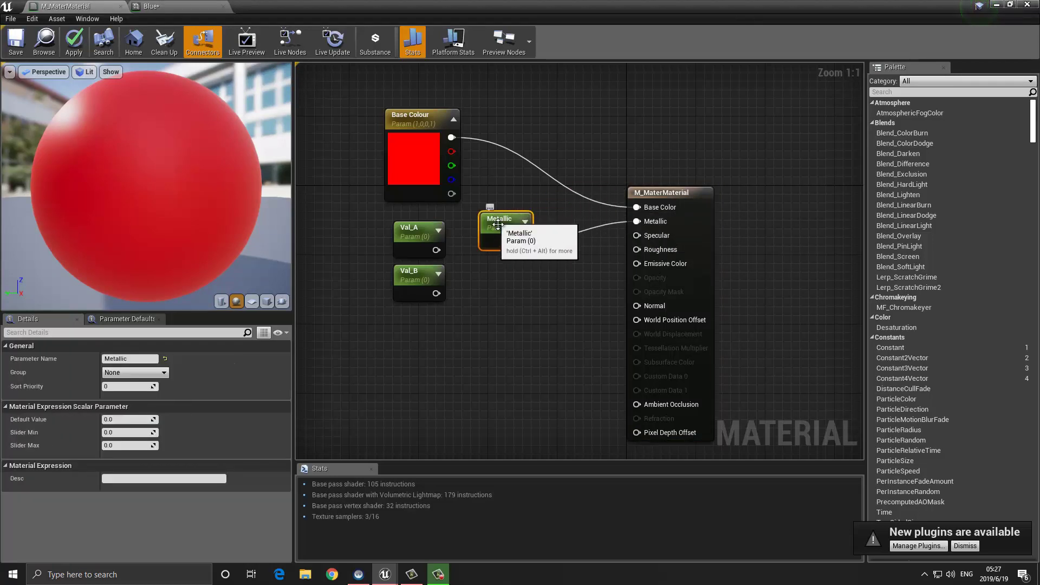
Delete the Val_A and Val_B nodes and move the Metallic node into their place below Base Colour
left_click_drag(368, 228, 421, 309)
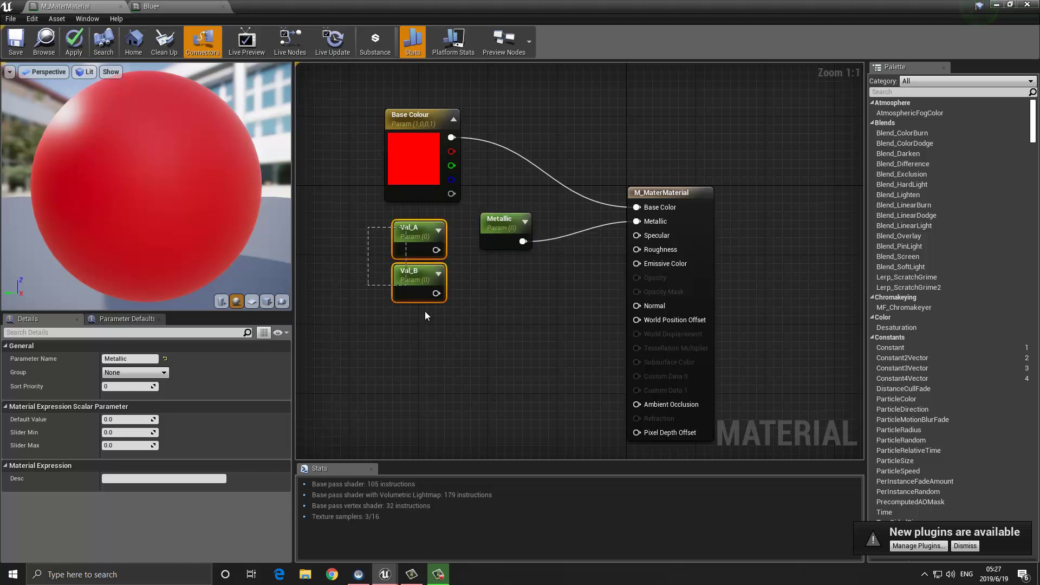
key("Delete")
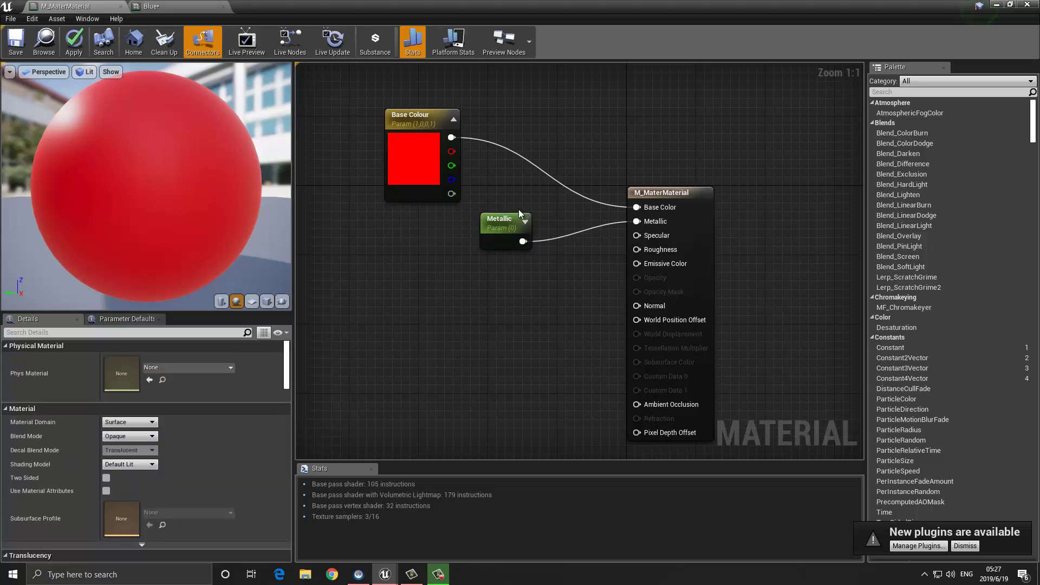
left_click_drag(505, 227, 421, 242)
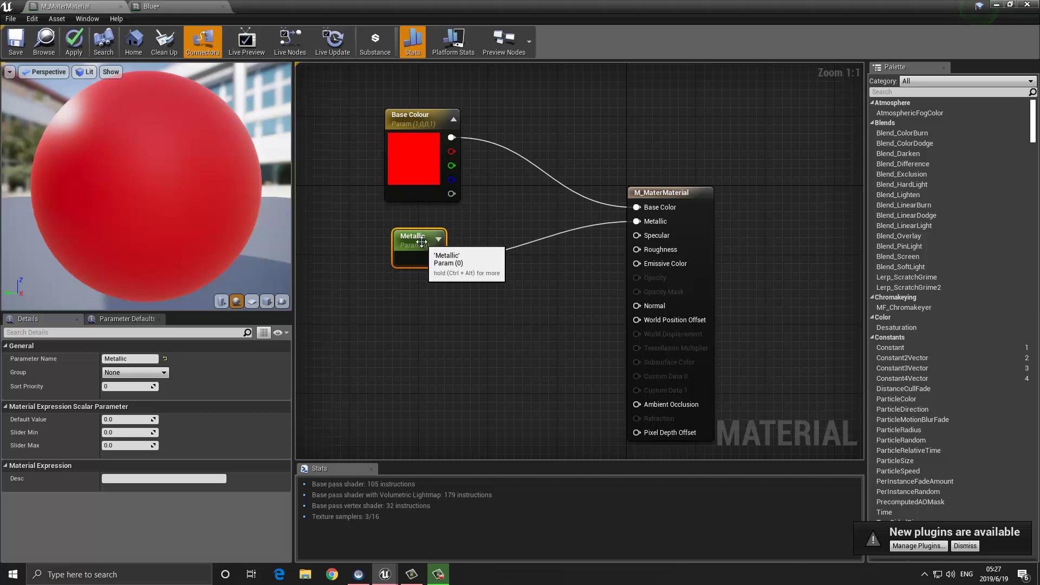
left_click(375, 314)
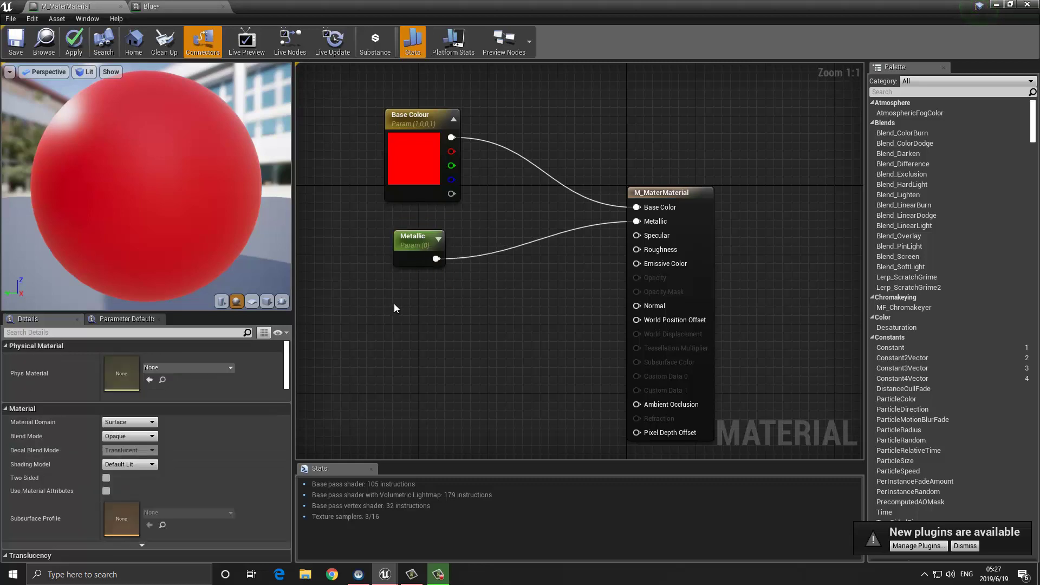
Try converting a two-component vector constant below the Metallic node to a parameter, and delete the resulting node
right_click_drag(394, 303, 446, 296)
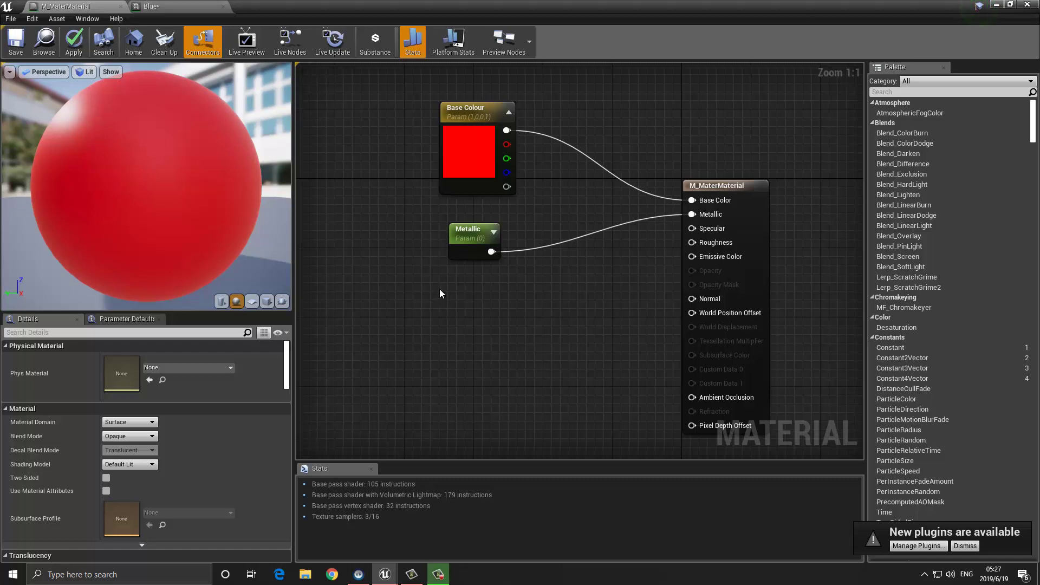
left_click(440, 288)
mouse_move(449, 297)
left_mouse_down()
mouse_move(486, 280)
mouse_move(436, 291)
left_mouse_up()
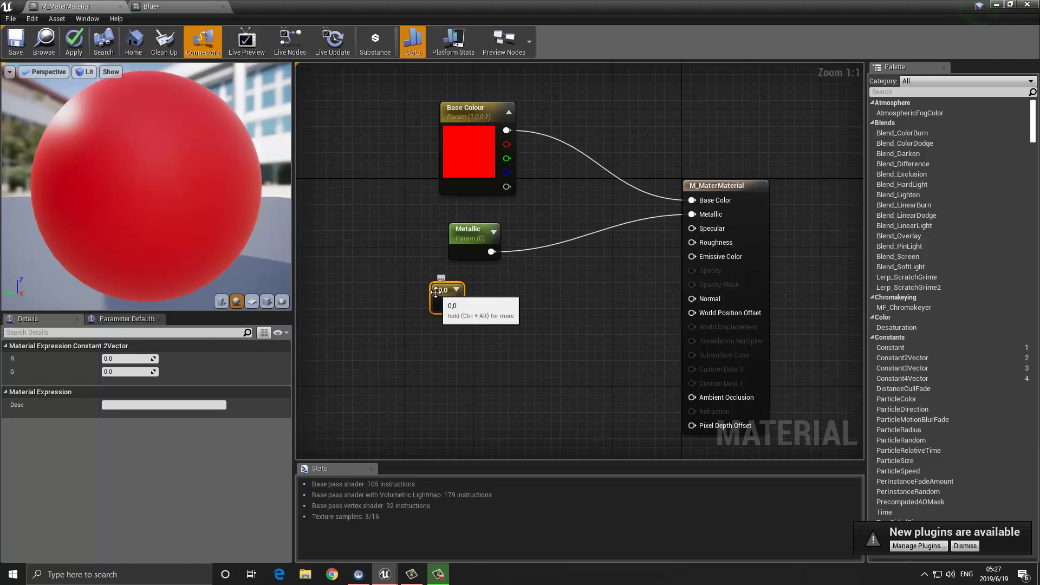
left_click(411, 316)
left_click(433, 289)
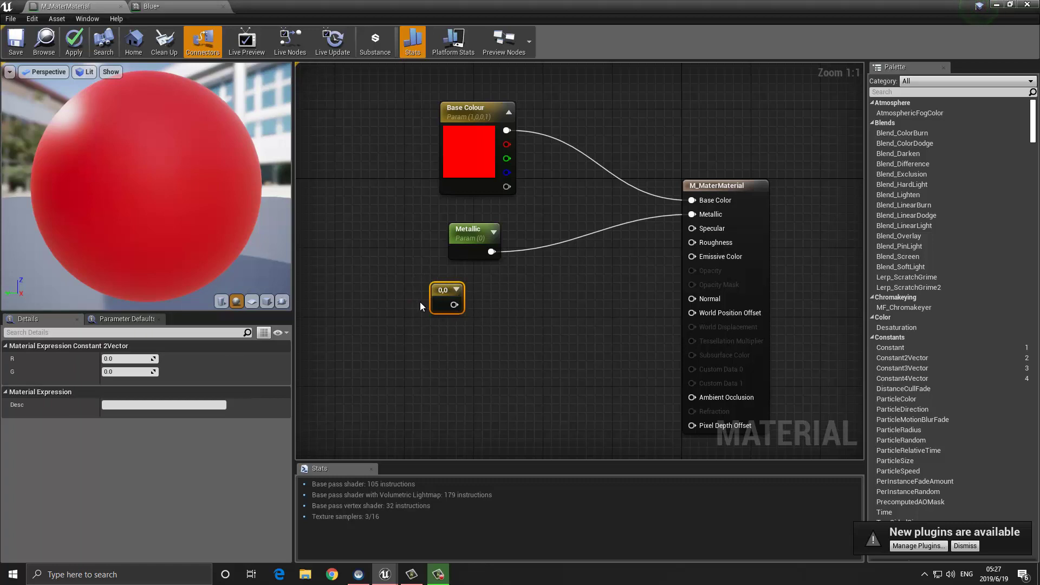
right_click(444, 288)
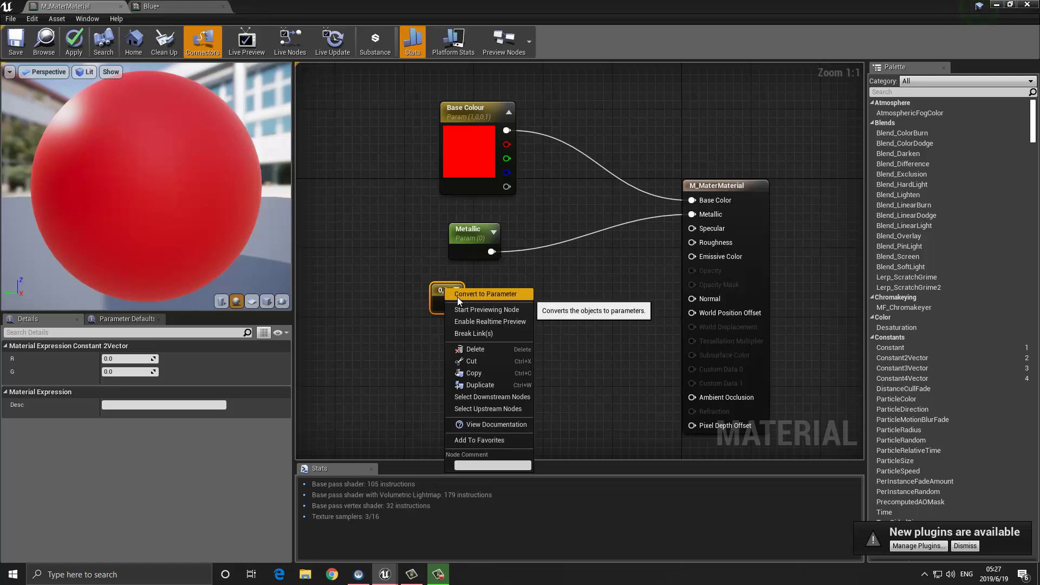
left_click(457, 296)
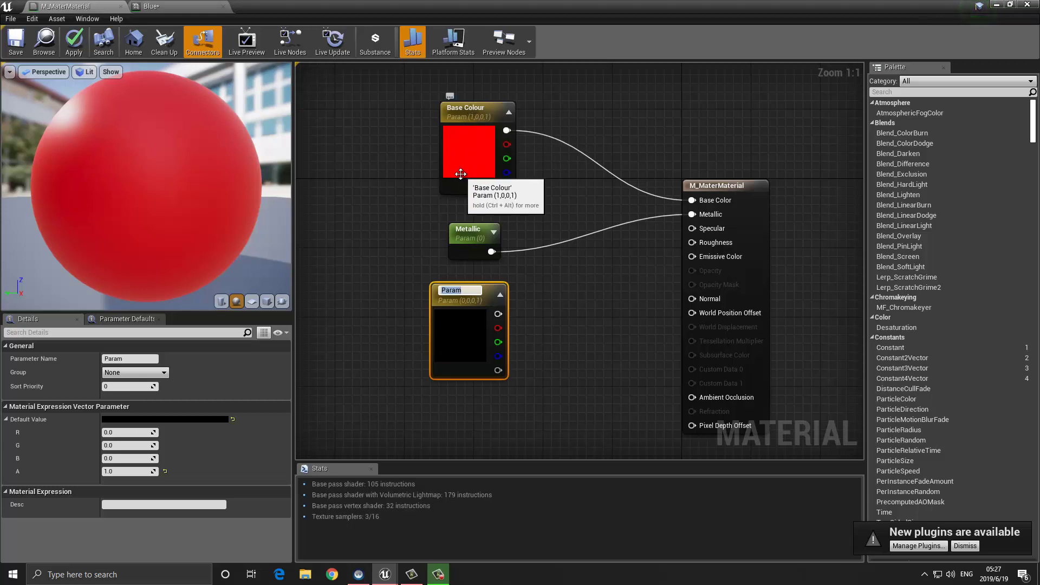
left_click(390, 284)
mouse_move(482, 344)
left_mouse_down()
mouse_move(404, 324)
mouse_move(471, 349)
left_mouse_up()
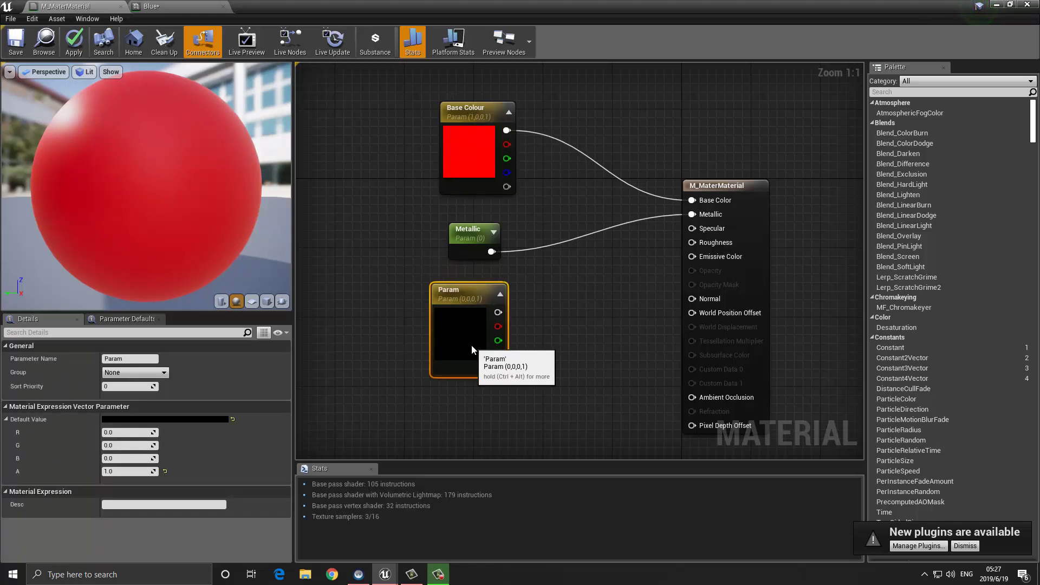
key("Delete")
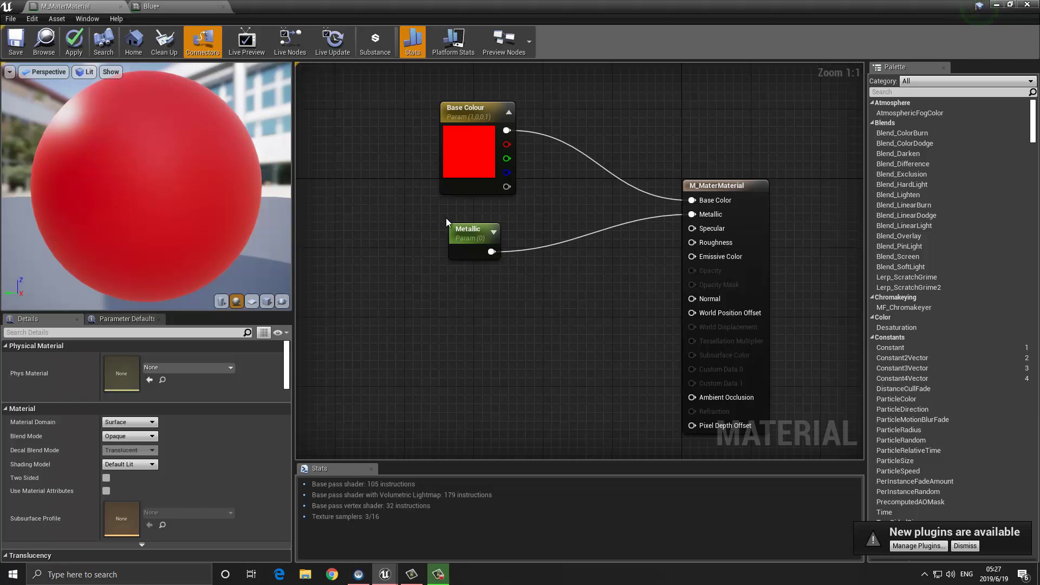
Reposition the Metallic node closer beneath the Base Colour node
left_click_drag(477, 233, 493, 234)
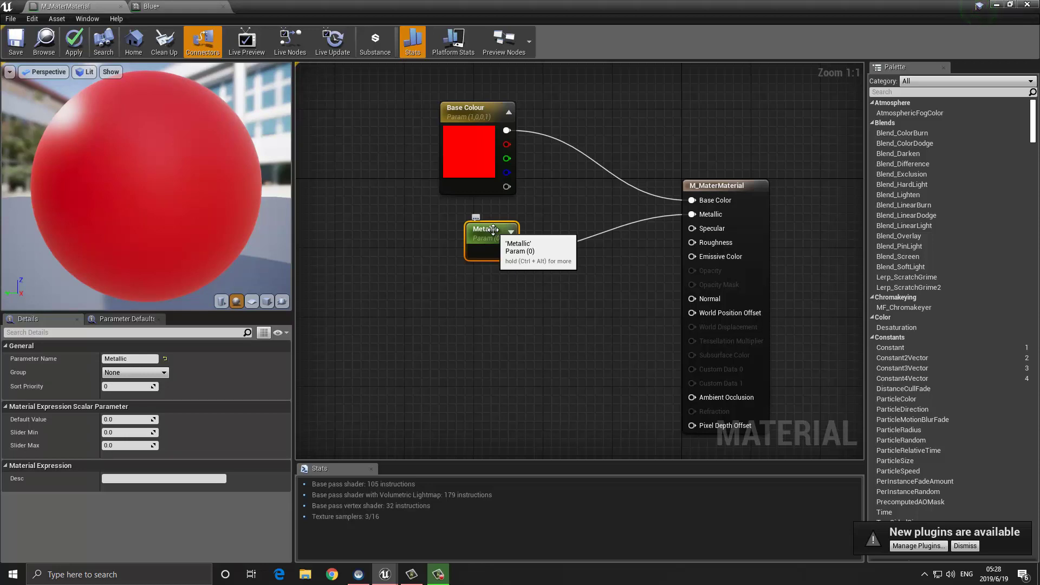
left_click_drag(473, 234, 458, 240)
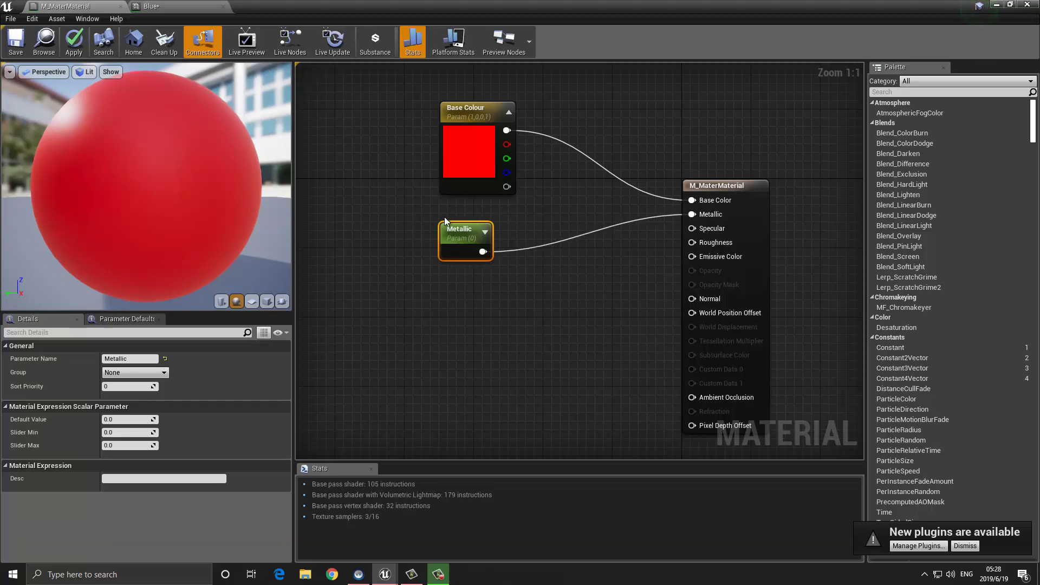
left_click_drag(445, 244, 454, 235)
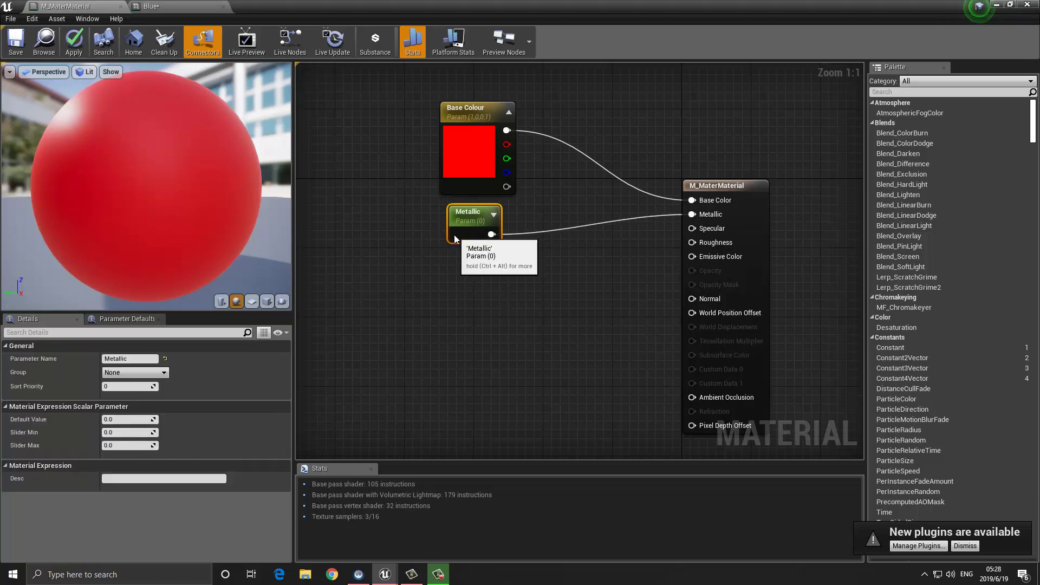
Promote the Roughness input of M_MaterMaterial to a parameter and place its node below the Metallic node
right_click(697, 245)
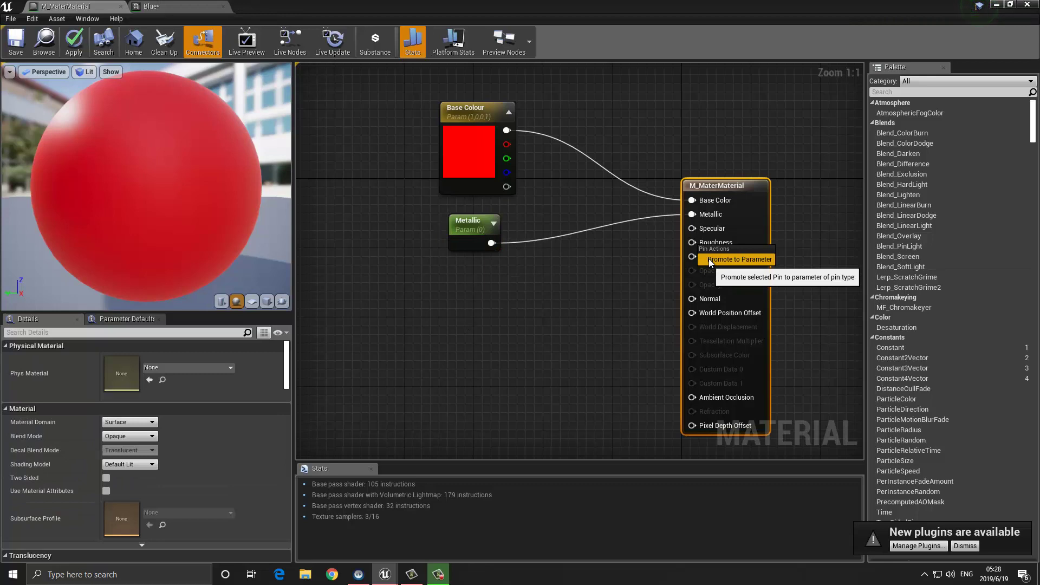
left_click(709, 259)
left_click_drag(655, 193, 476, 268)
Set the Metallic parameter's default value to 1 and move the Roughness node slightly further down
left_click(447, 237)
left_click(127, 419)
type("1")
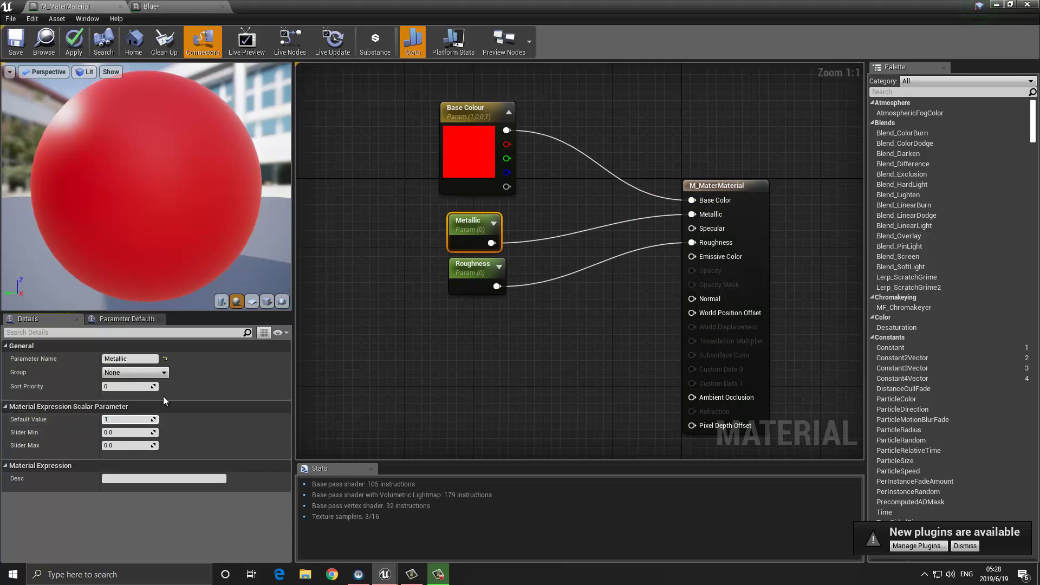
left_click_drag(467, 277, 471, 294)
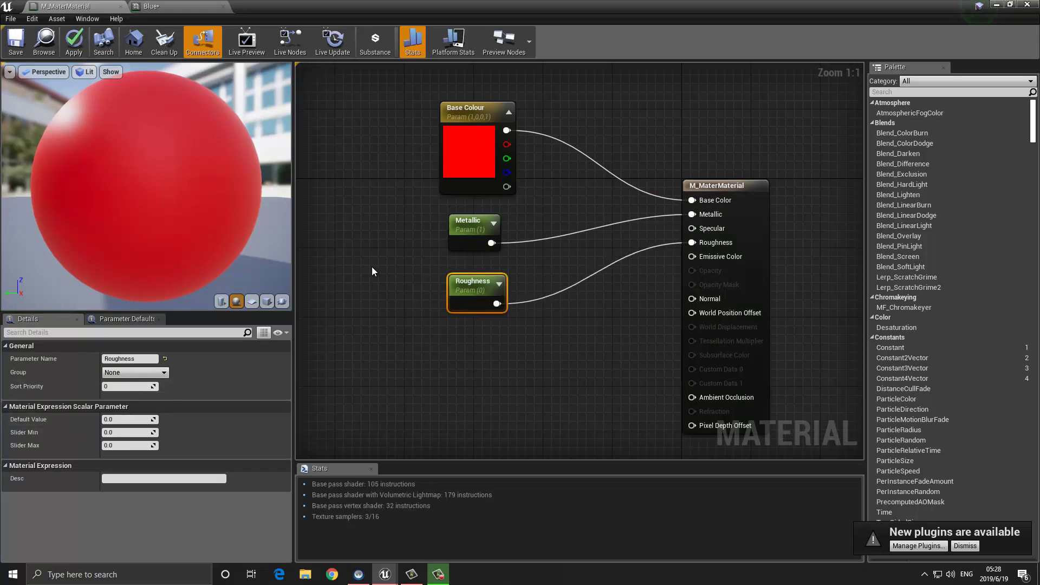
left_click(378, 242)
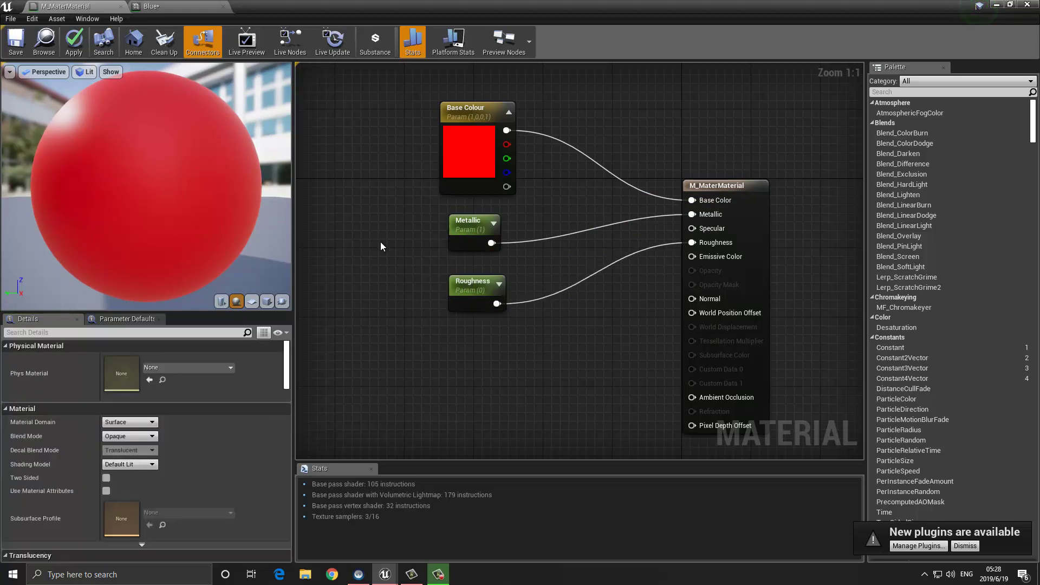
left_click(469, 229)
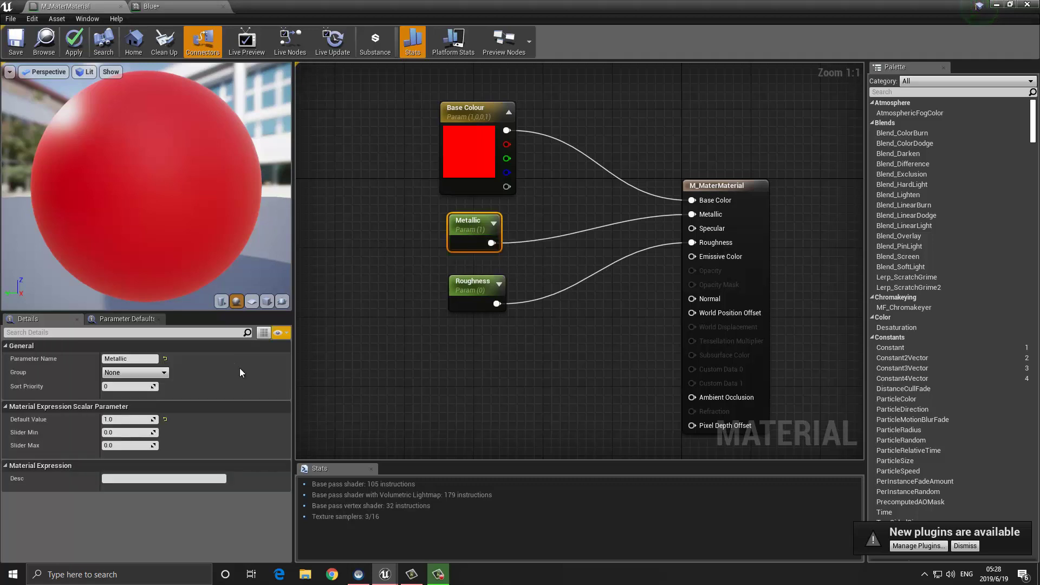
left_click(466, 283)
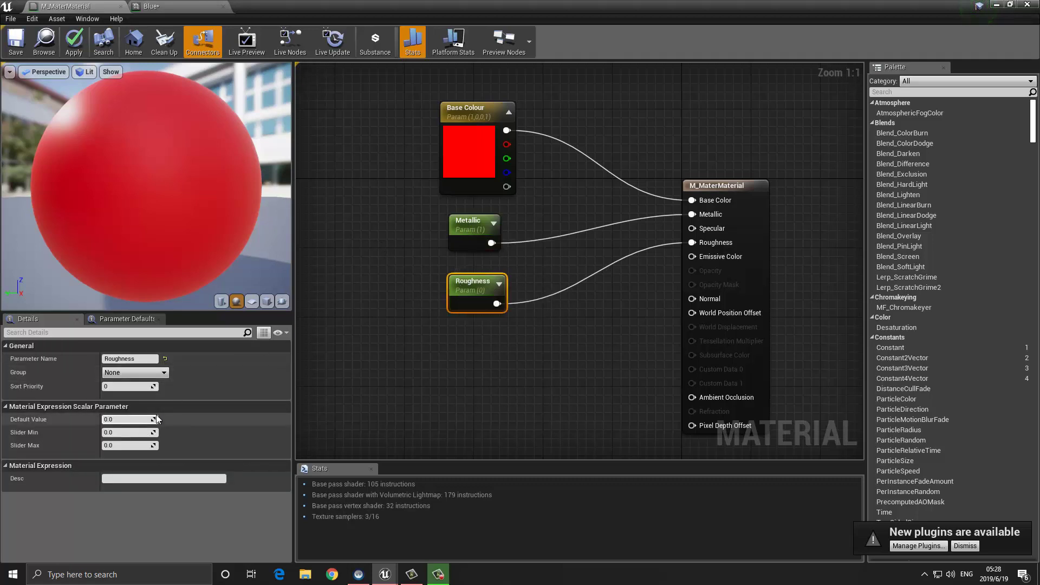
left_click(373, 248)
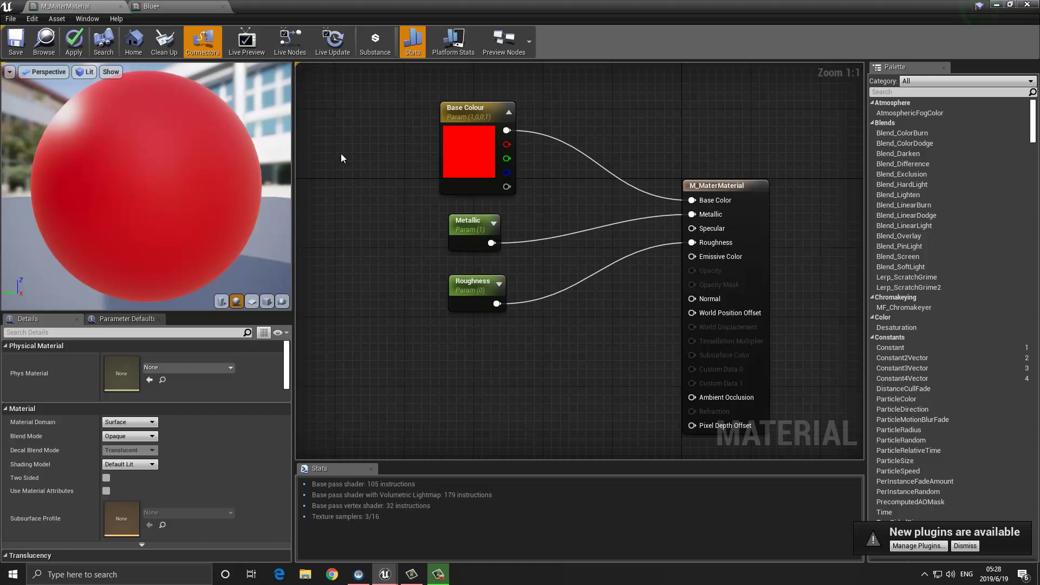
Apply the material changes with Live Nodes enabled and inspect the metallic reflections on the preview sphere
mouse_move(79, 145)
left_mouse_down()
mouse_move(248, 158)
mouse_move(8, 186)
mouse_move(99, 192)
mouse_move(272, 77)
left_mouse_up()
left_click(282, 41)
left_click_drag(67, 154, 135, 192)
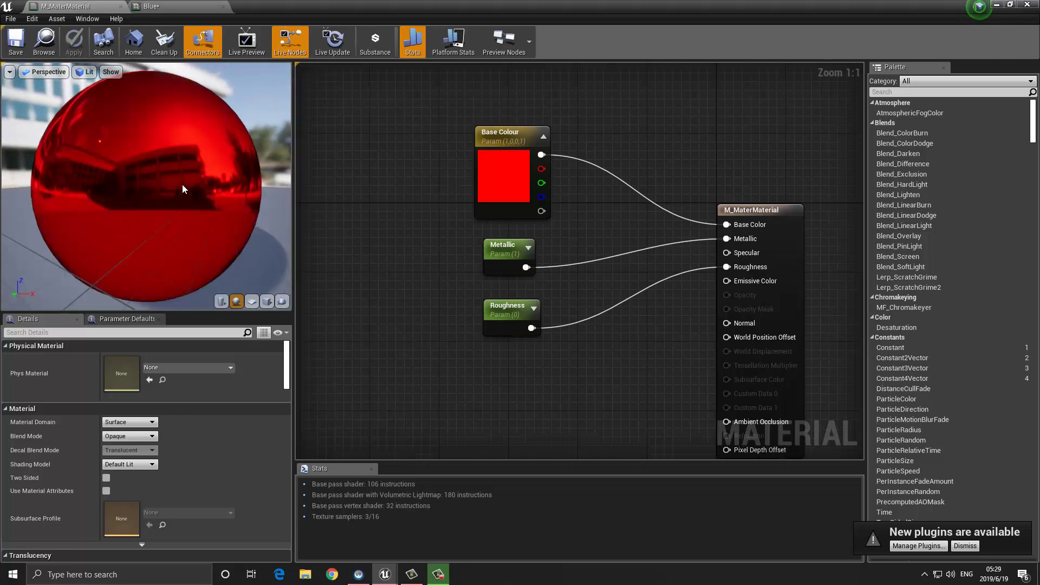
left_click_drag(182, 184, 142, 170)
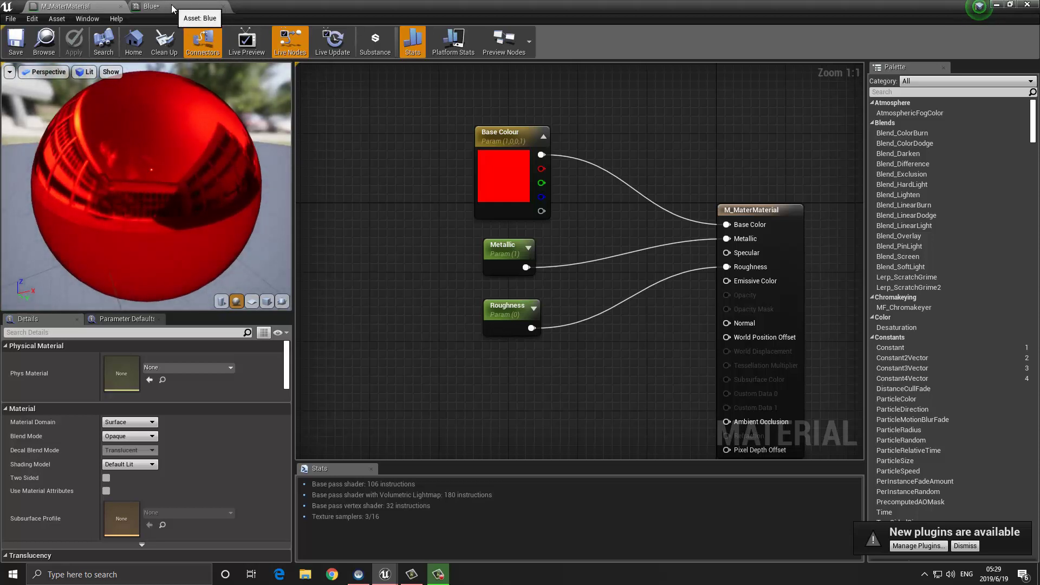
Assign the Metallic parameter to a new parameter group named Values
left_click(500, 259)
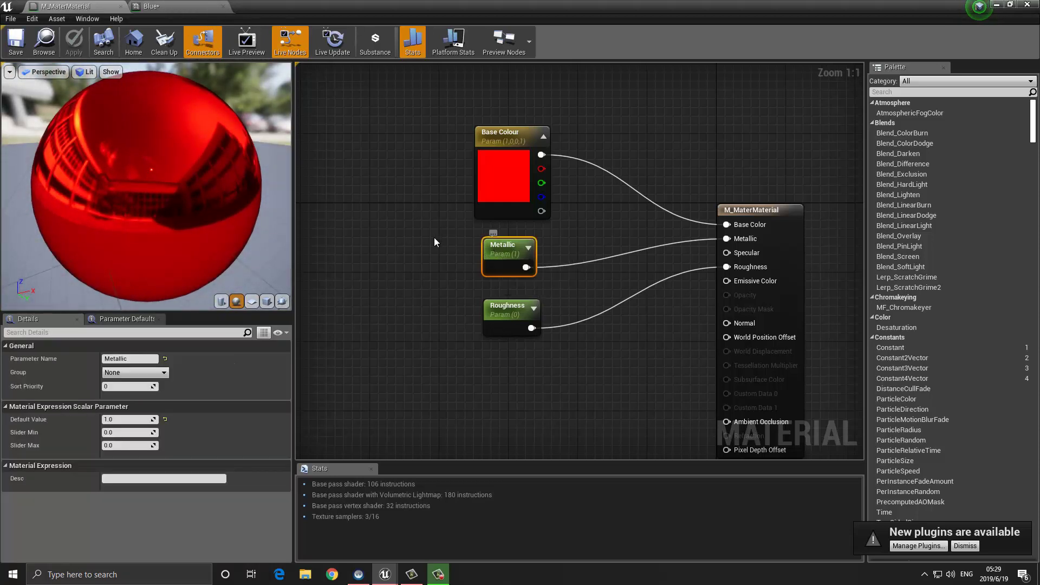
right_click_drag(341, 283, 391, 243)
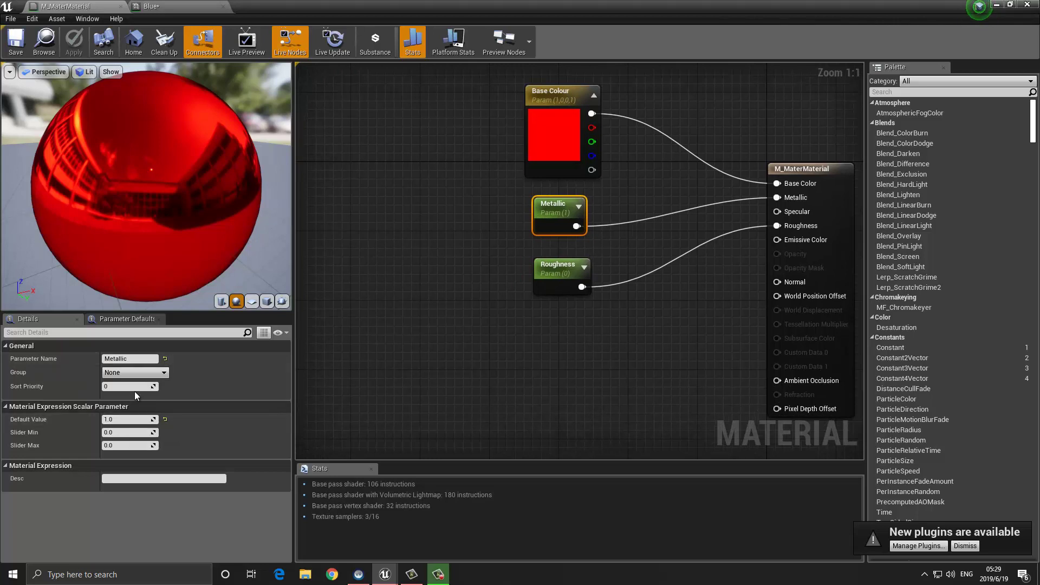
left_click(138, 373)
type("Values")
key("Return")
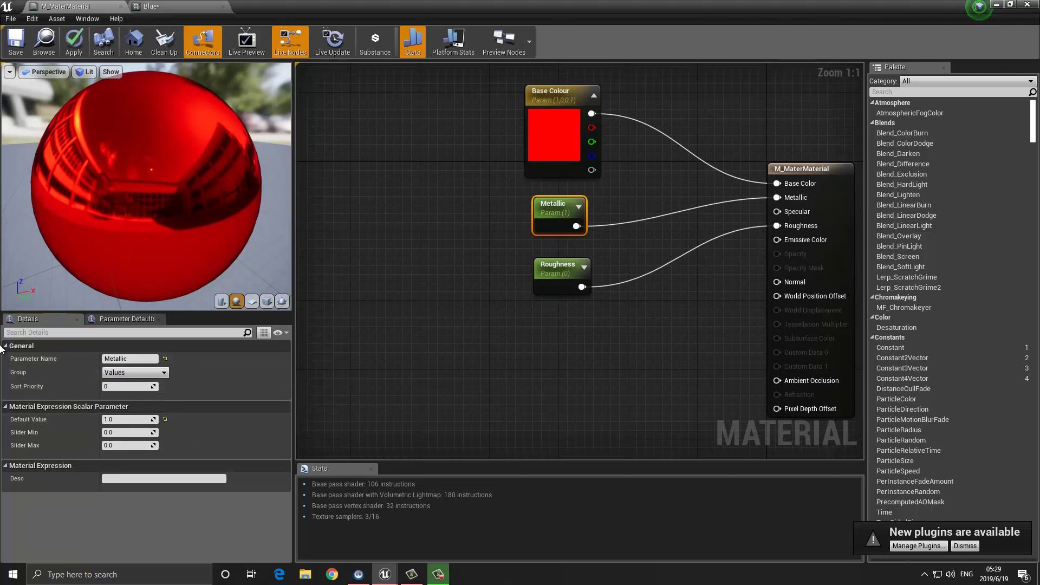
left_click(311, 284)
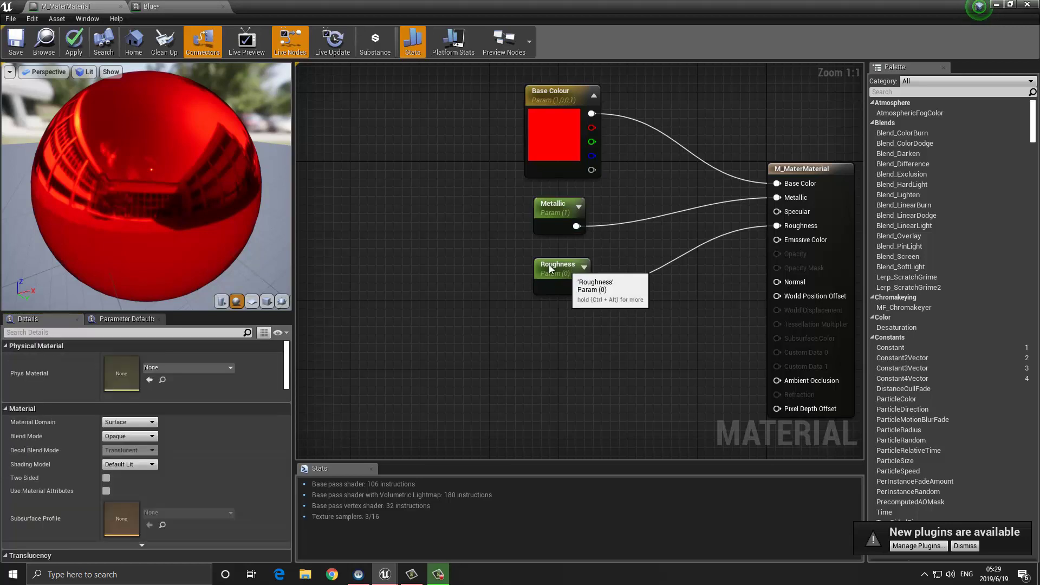
Shift the Roughness node slightly sideways, assign it to the existing Values group and save the master material
left_click_drag(570, 273, 552, 274)
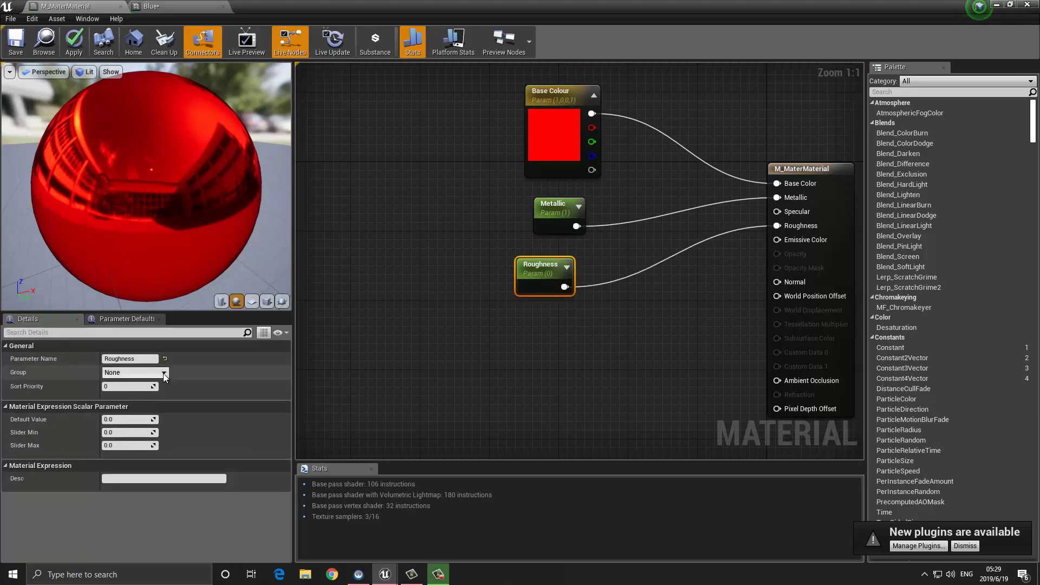
left_click(164, 374)
left_click(122, 396)
left_click(24, 44)
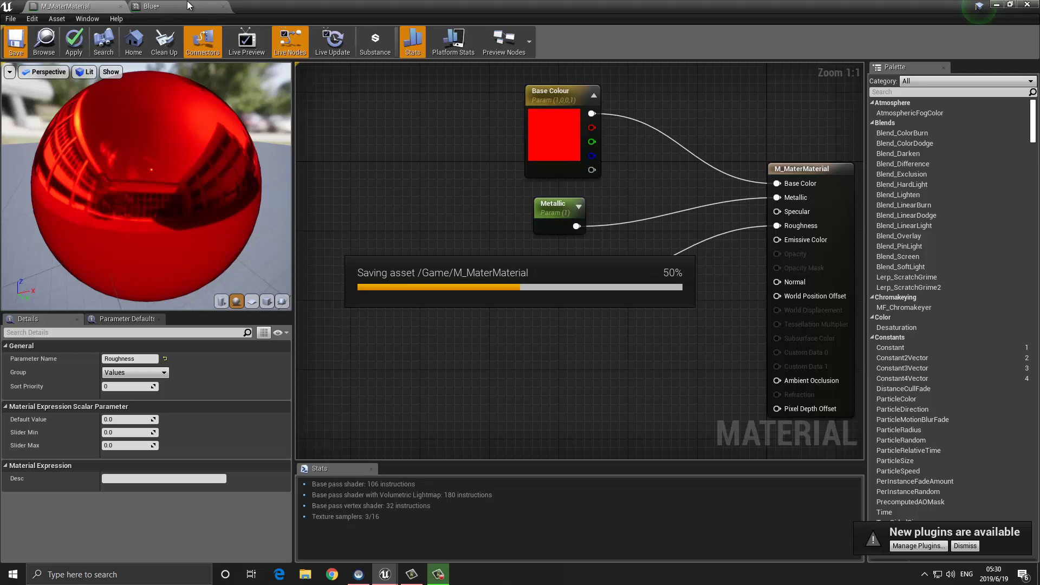
Show the Blue instance in a smaller window beside the level and enable its Metallic and Roughness overrides
left_click(187, 4)
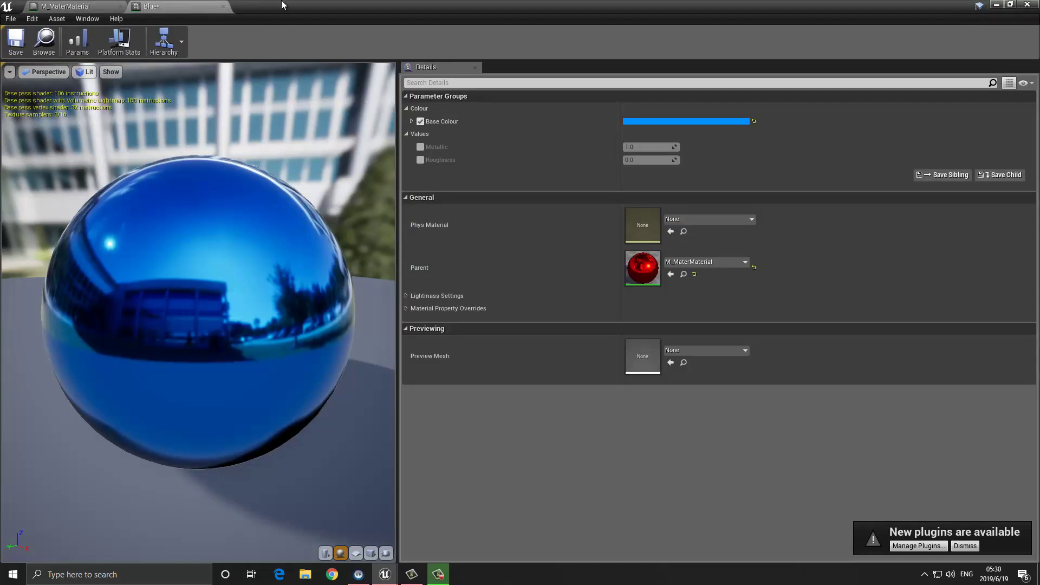
left_click_drag(292, 9, 650, 83)
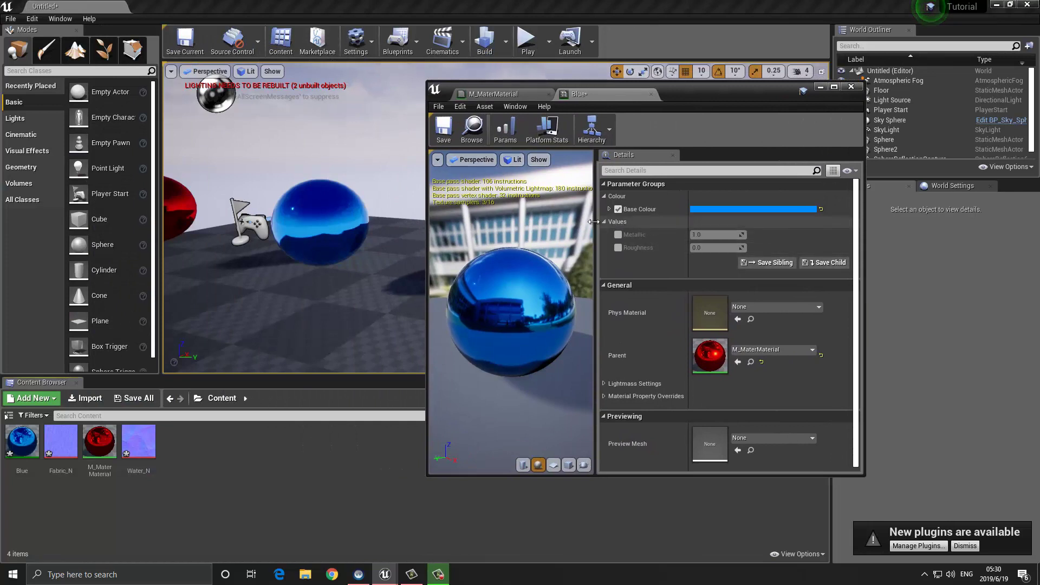
left_click(617, 235)
left_click(618, 247)
Try exaggerated overrides on the Blue instance, with Metallic at about 1.84 and Roughness at about 2.37
left_click_drag(710, 235, 727, 238)
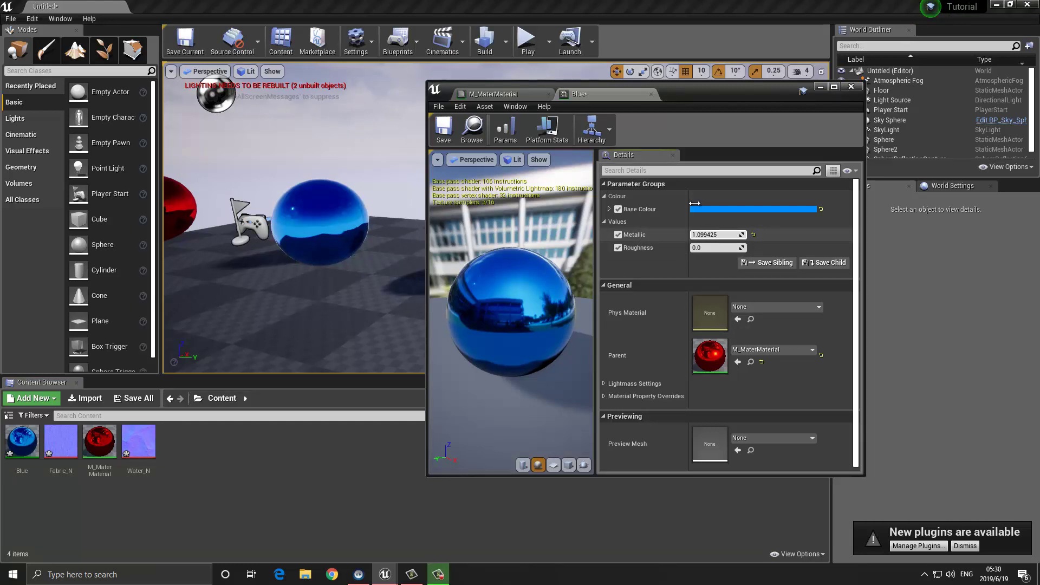
left_click_drag(710, 235, 719, 244)
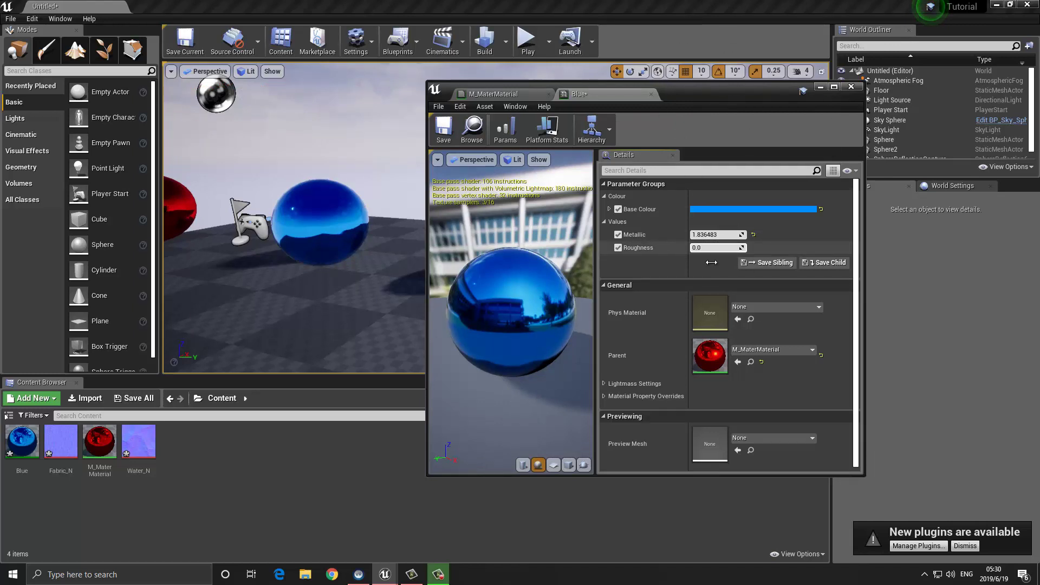
left_click_drag(715, 248, 871, 549)
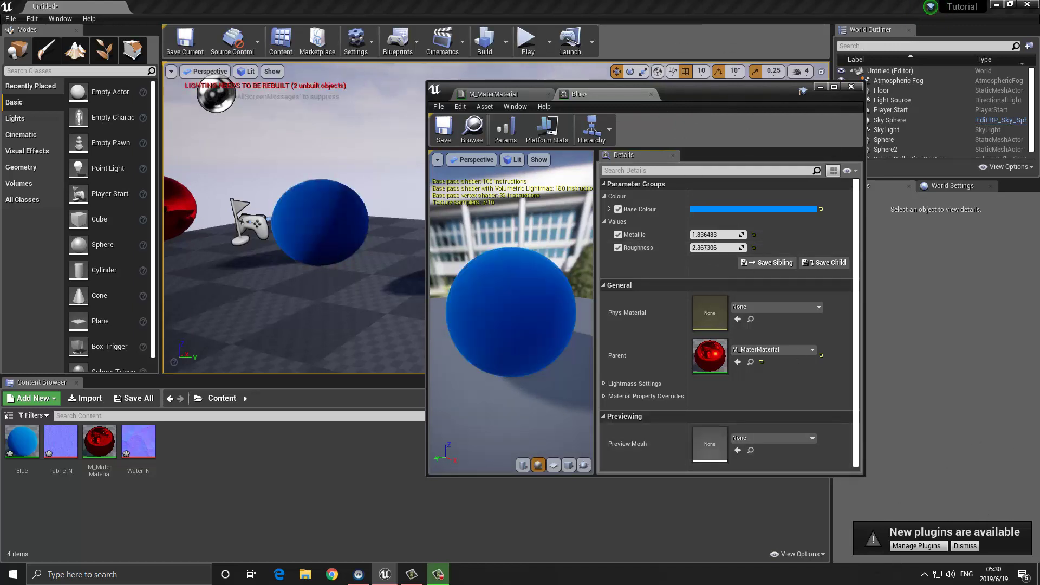
left_click_drag(704, 102, 667, 99)
mouse_move(335, 241)
right_mouse_down()
mouse_move(327, 259)
mouse_move(330, 249)
right_mouse_up()
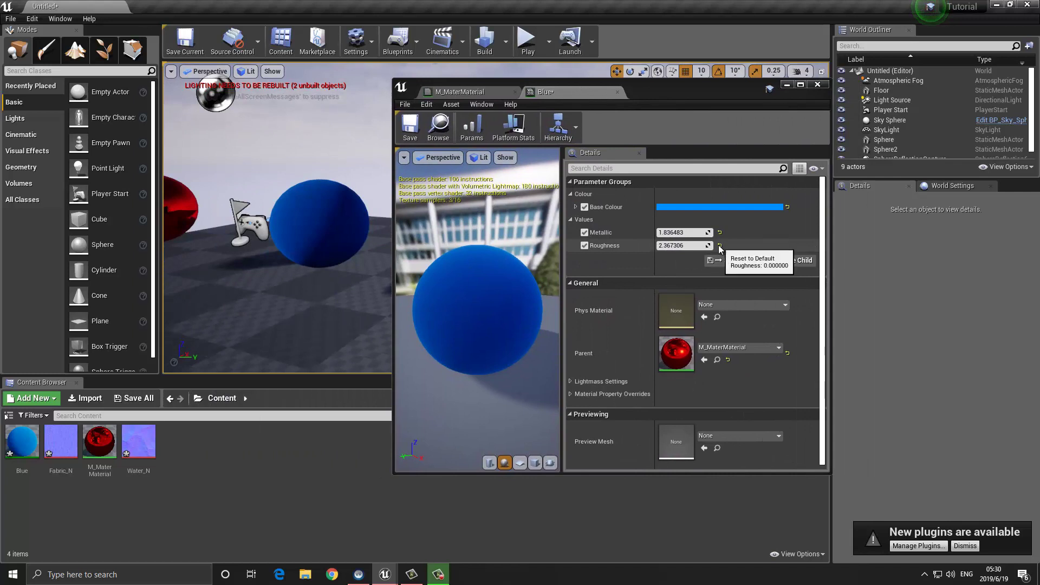
left_click(461, 92)
left_click(544, 92)
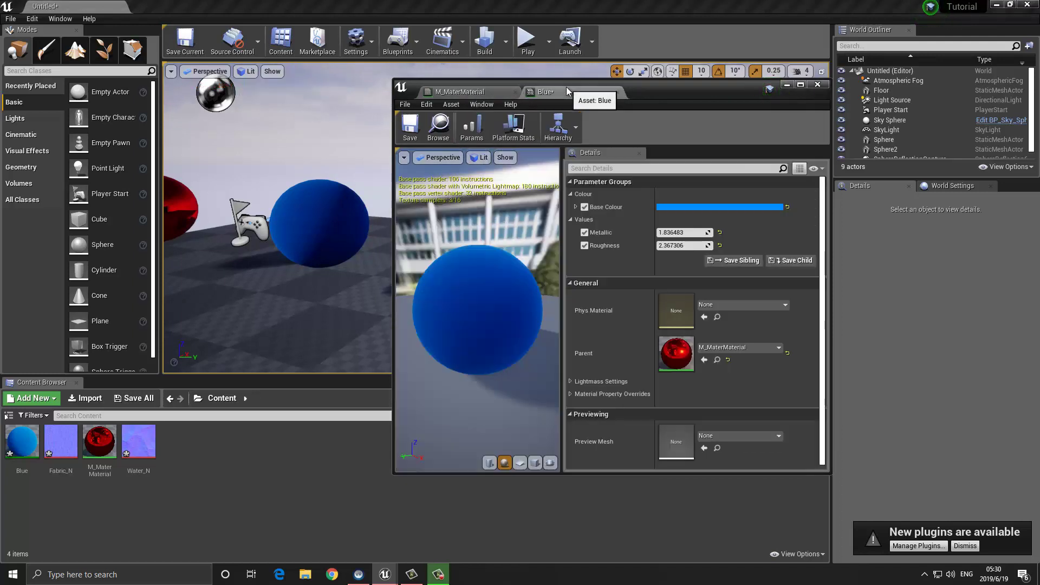
Reset the Blue instance's Metallic and Roughness to their defaults, and set them to about 0.53 and 0.28
left_click(720, 245)
left_click(719, 231)
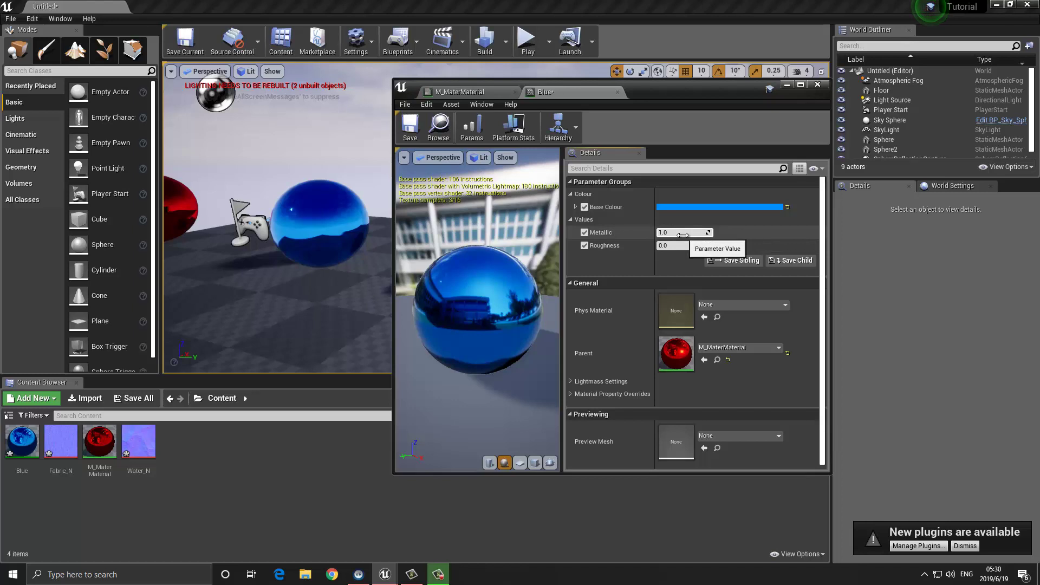
left_click_drag(680, 232, 681, 245)
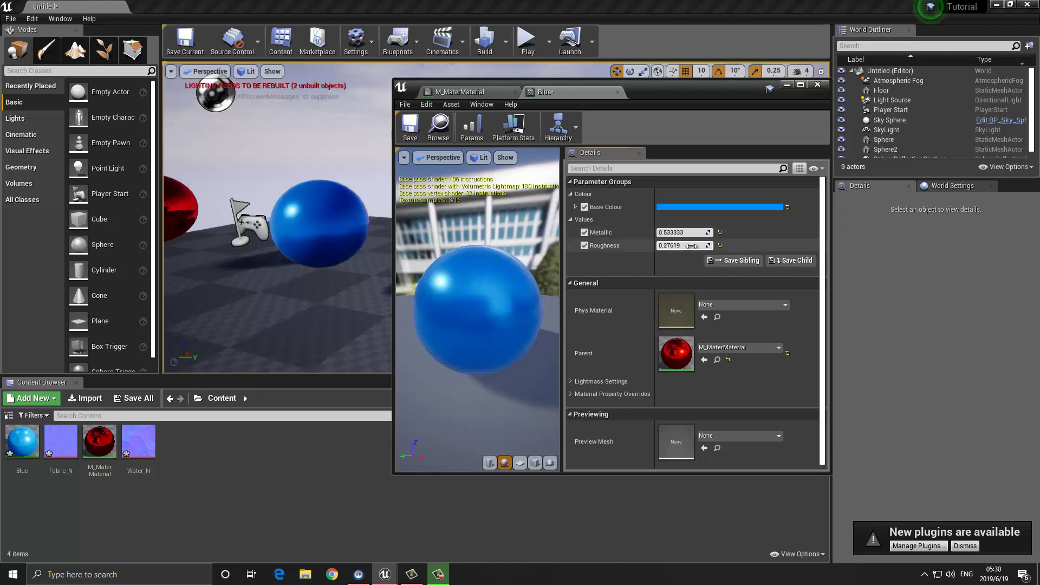
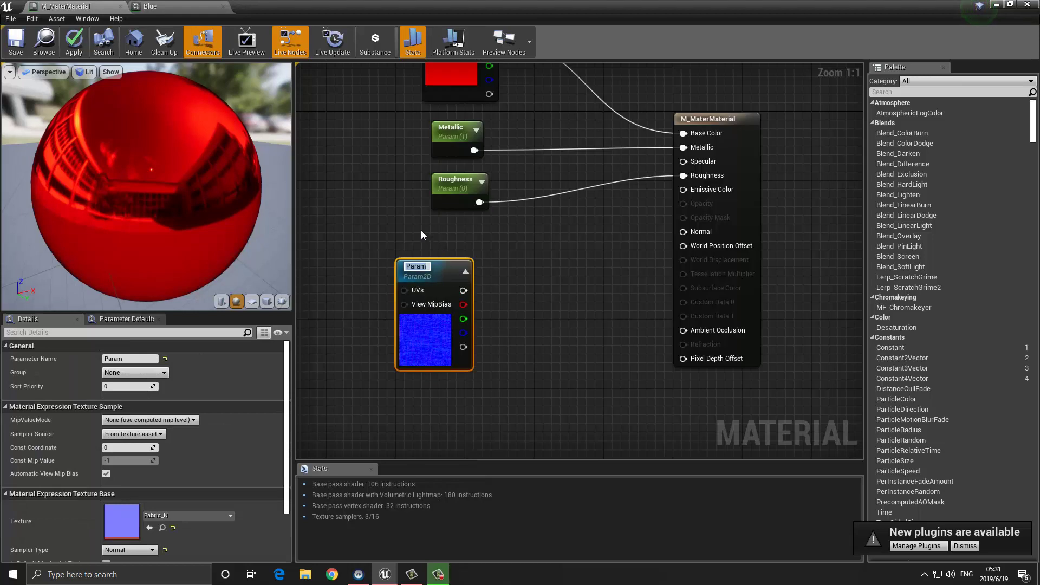
Name the Fabric_N texture parameter Normals, connect it to the material's Normal input and place its node beneath Roughness
type("Normals")
key("Return")
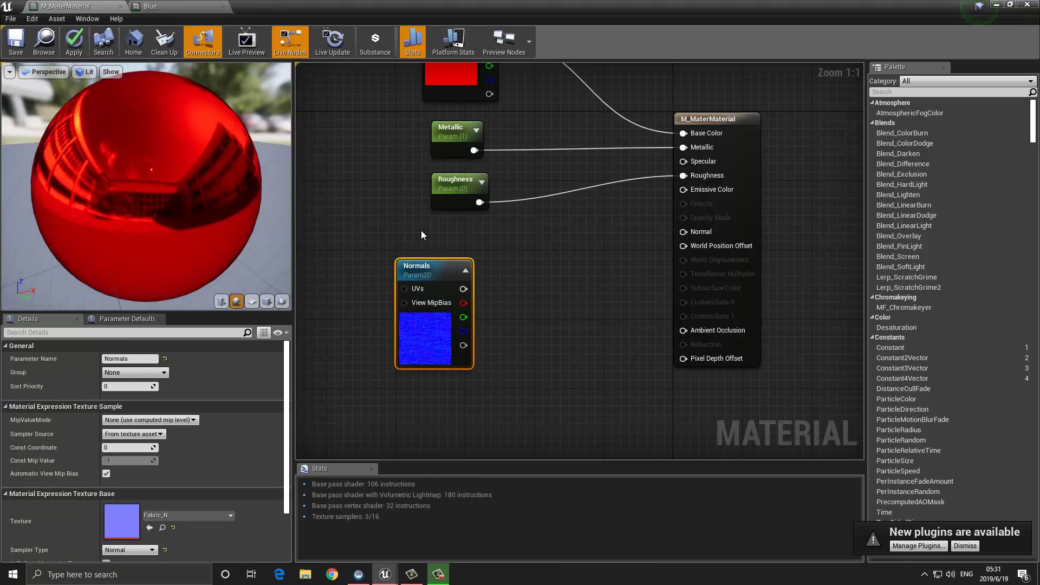
left_click_drag(463, 289, 690, 235)
left_click_drag(429, 269, 463, 261)
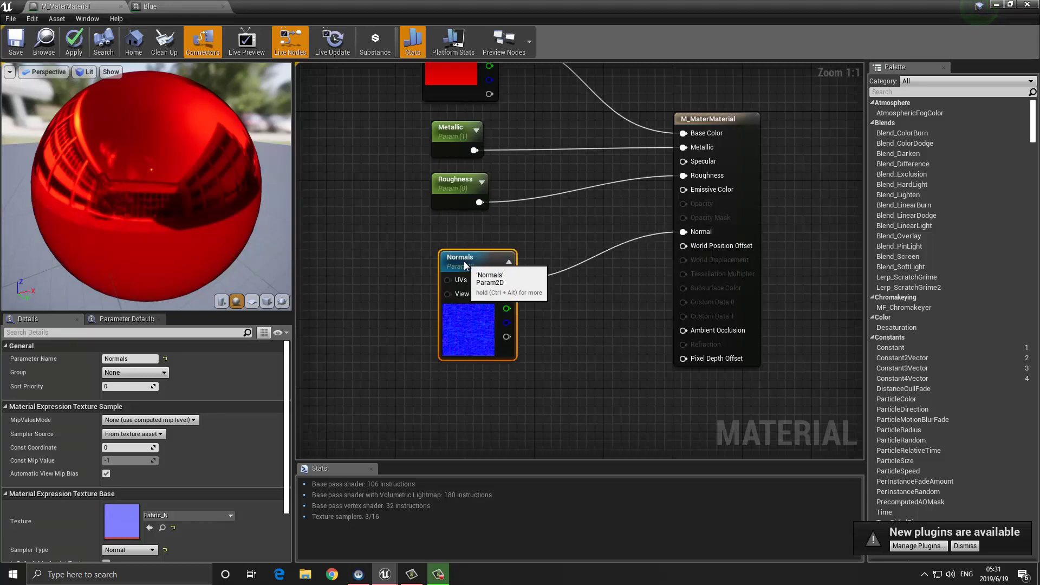
double_click(463, 261)
key("Return")
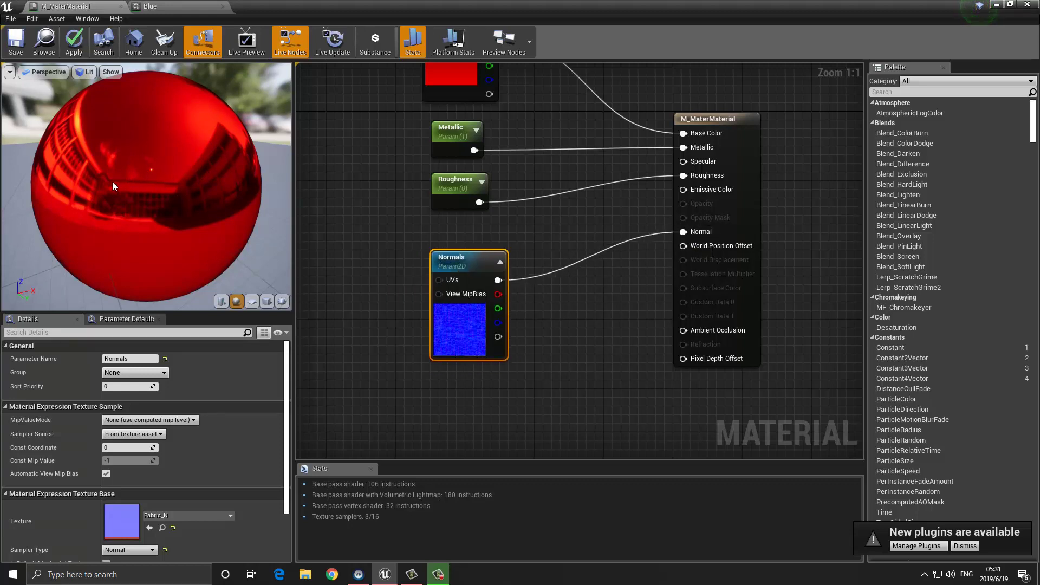
Enable Live Preview, inspect the fabric normals around the preview sphere and save the master material
left_click_drag(111, 207, 102, 183)
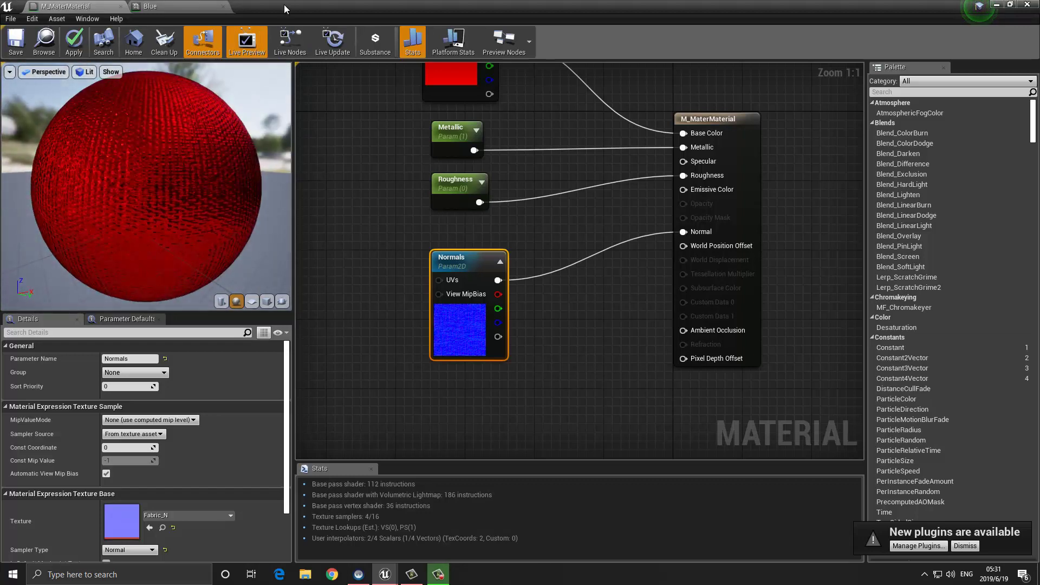
left_click_drag(93, 144, 178, 162)
left_click(13, 48)
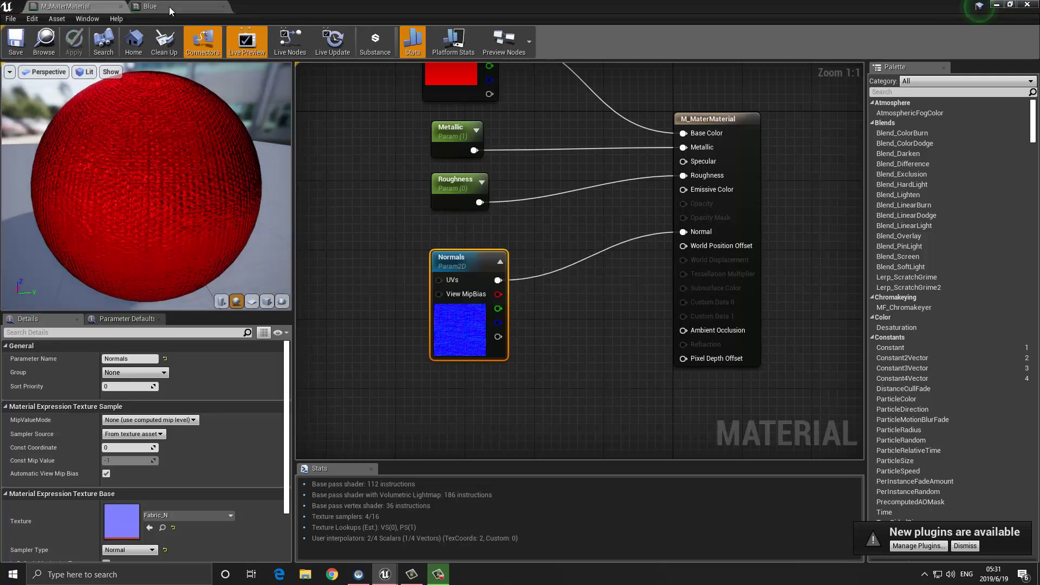
Return to the Blue instance, shrink its window over the level and enable its Normals texture override
left_click(168, 7)
left_click_drag(160, 297, 227, 216)
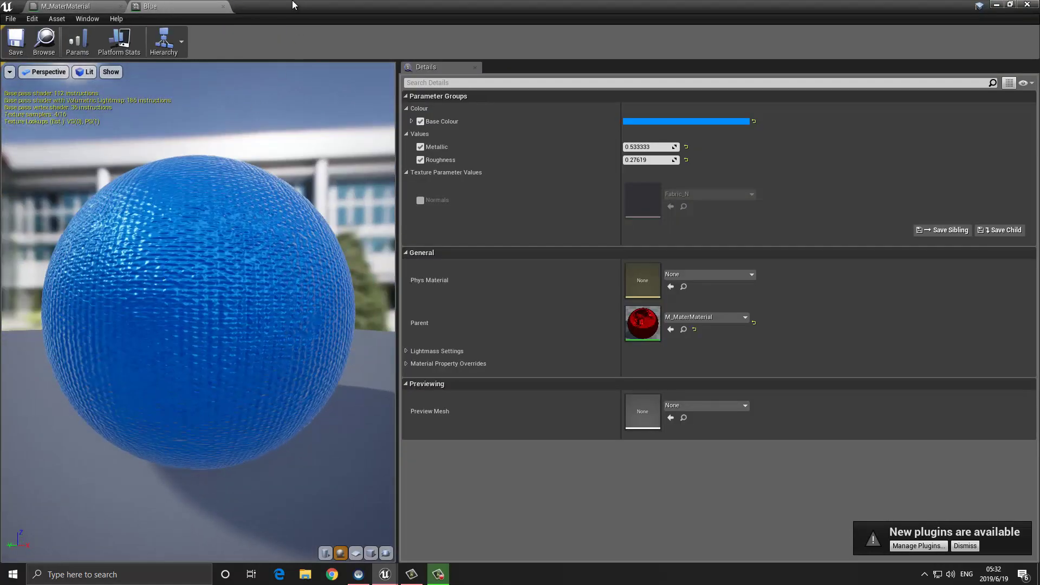
left_click_drag(293, 5, 574, 71)
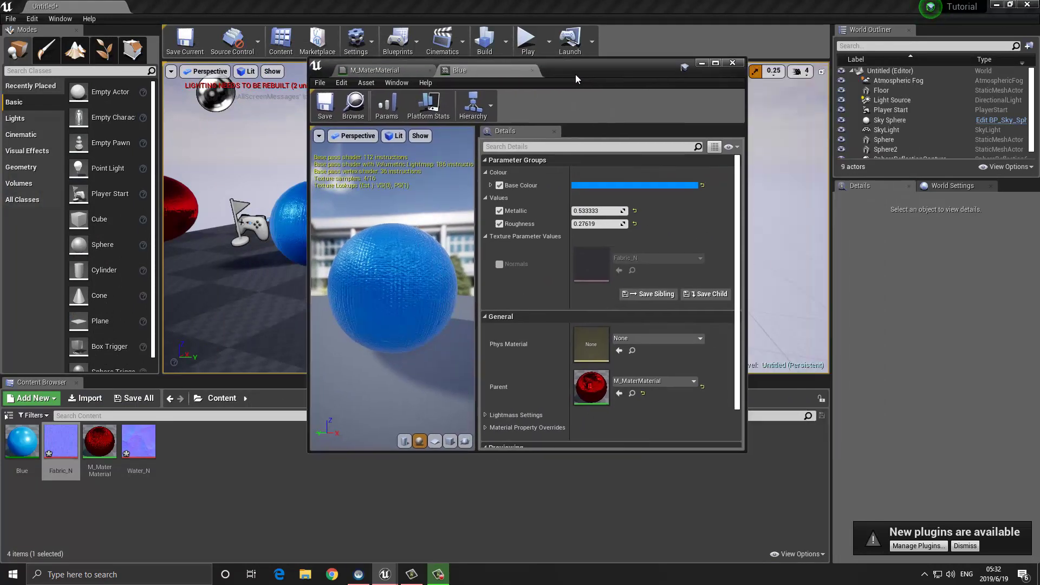
left_click(499, 264)
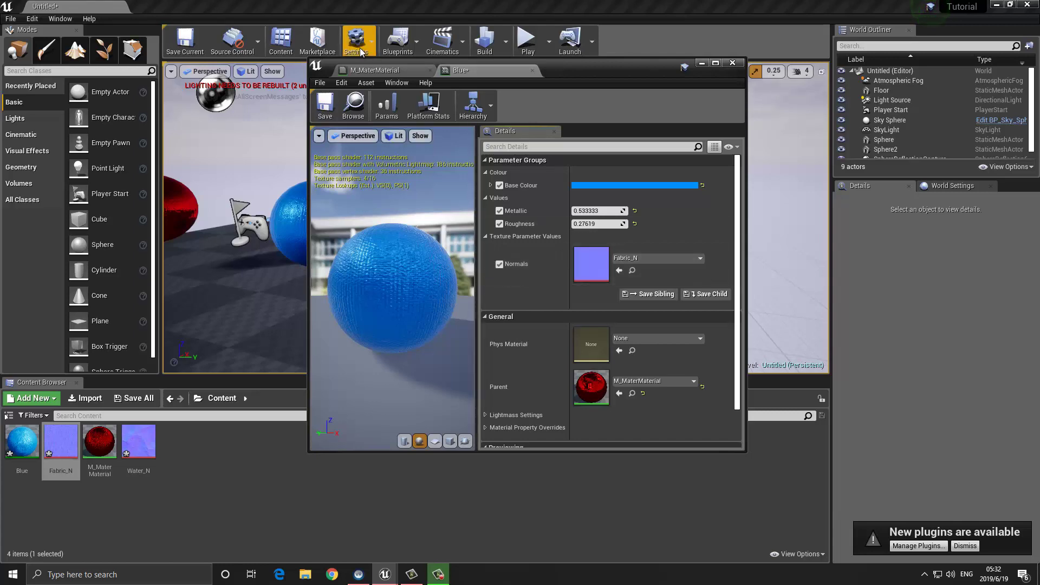
Assign the Normals parameter of M_MaterMaterial to a new group named Textures, and save and apply the material
left_click(378, 70)
double_click(564, 70)
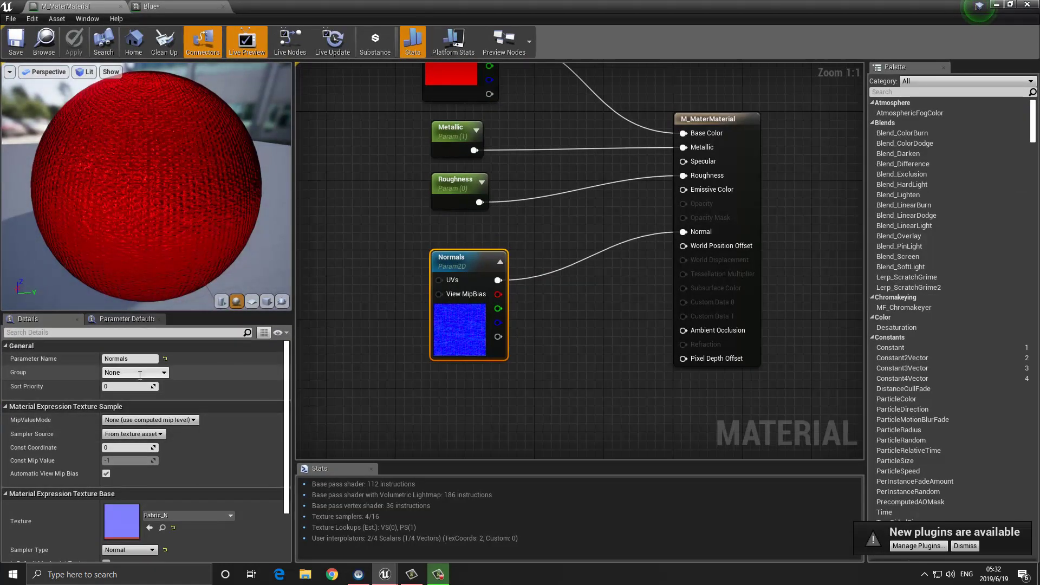
left_click(84, 378)
type("T")
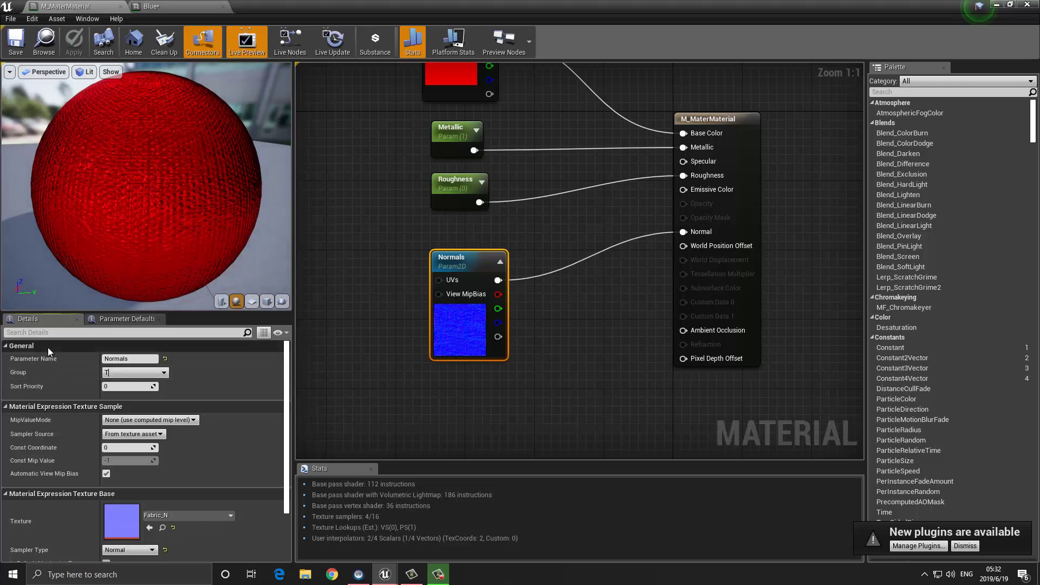
type("extures")
key("Return")
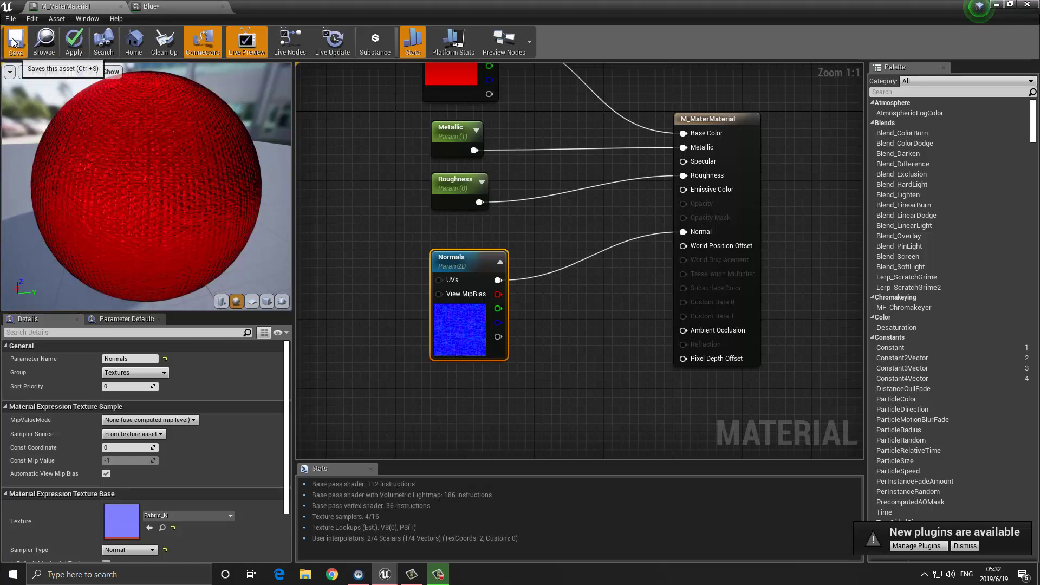
left_click(77, 39)
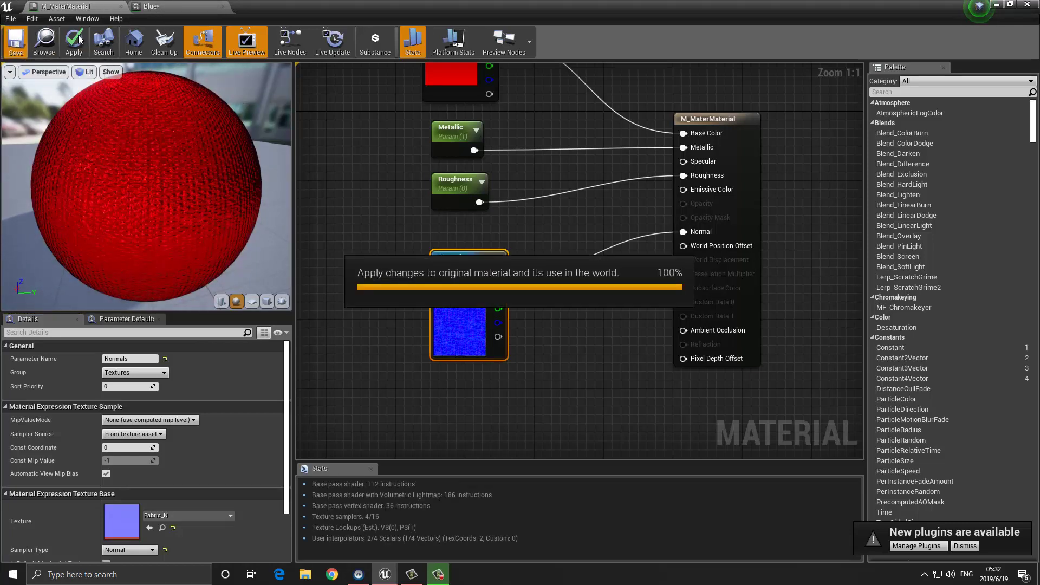
Bring up the Blue instance in a smaller window and assign the Water_N texture to its Normals parameter
left_click(174, 3)
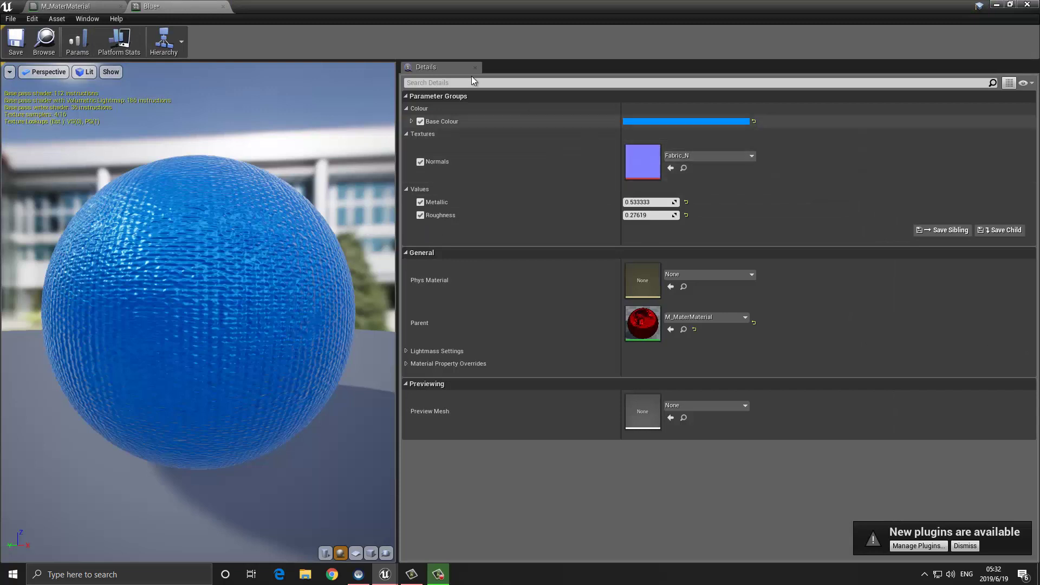
key("super+Down")
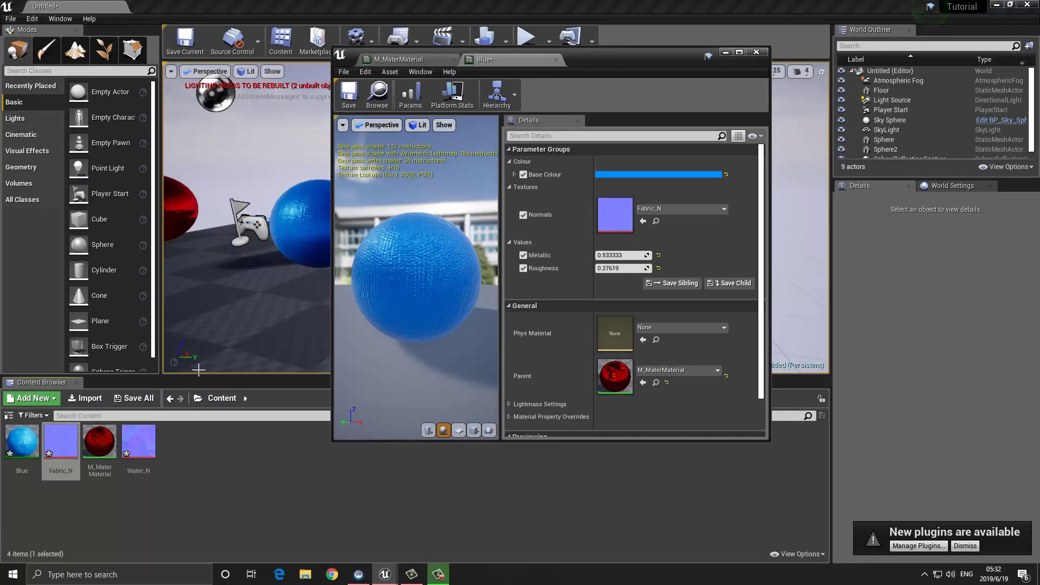
left_click_drag(139, 441, 596, 216)
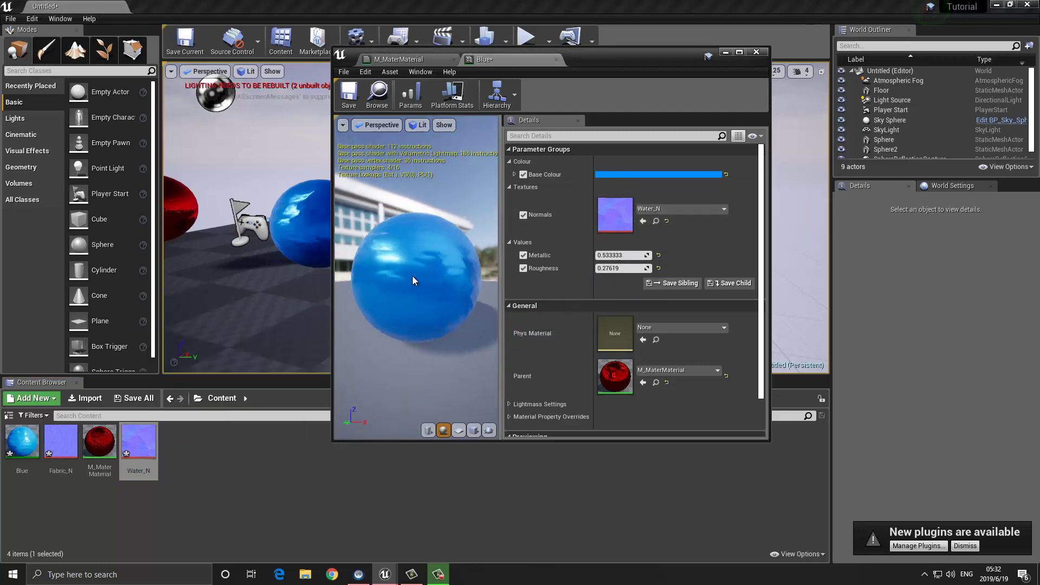
Switch the Blue instance's Normals texture to Fabric_N and back to Water_N, and save the instance
left_click(660, 210)
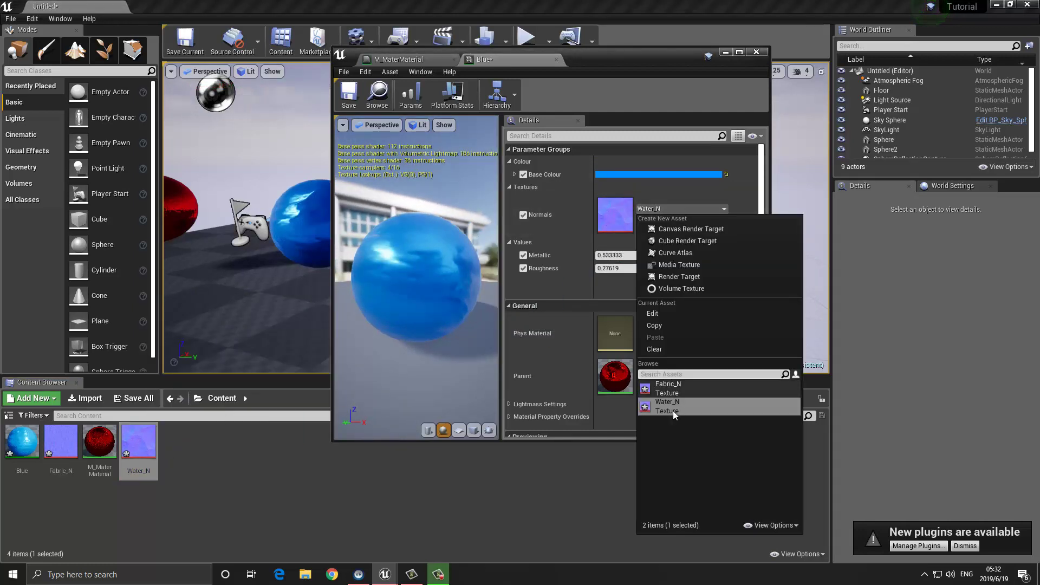
left_click(678, 389)
left_click(681, 210)
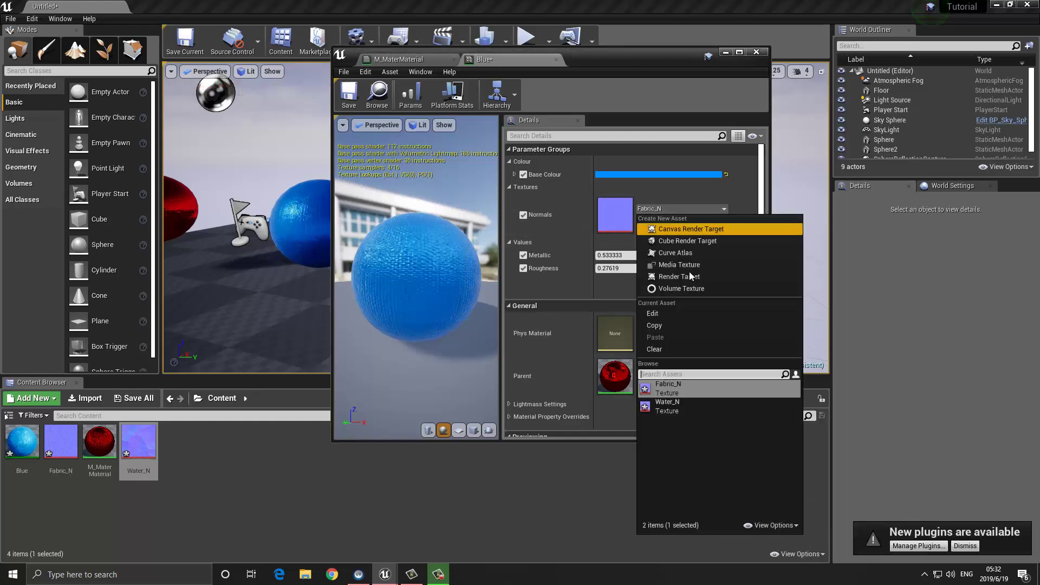
left_click(689, 406)
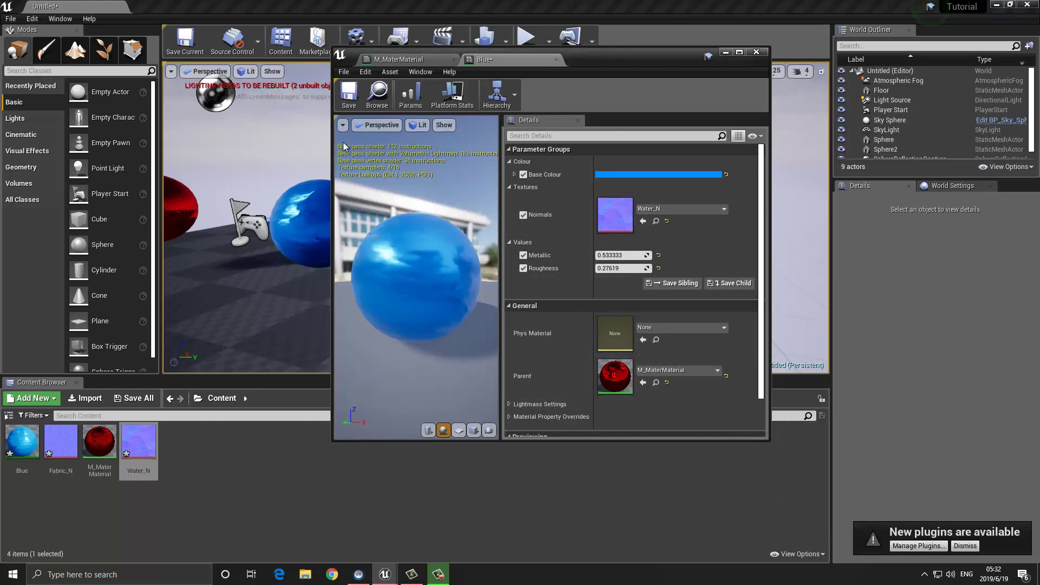
left_click(349, 94)
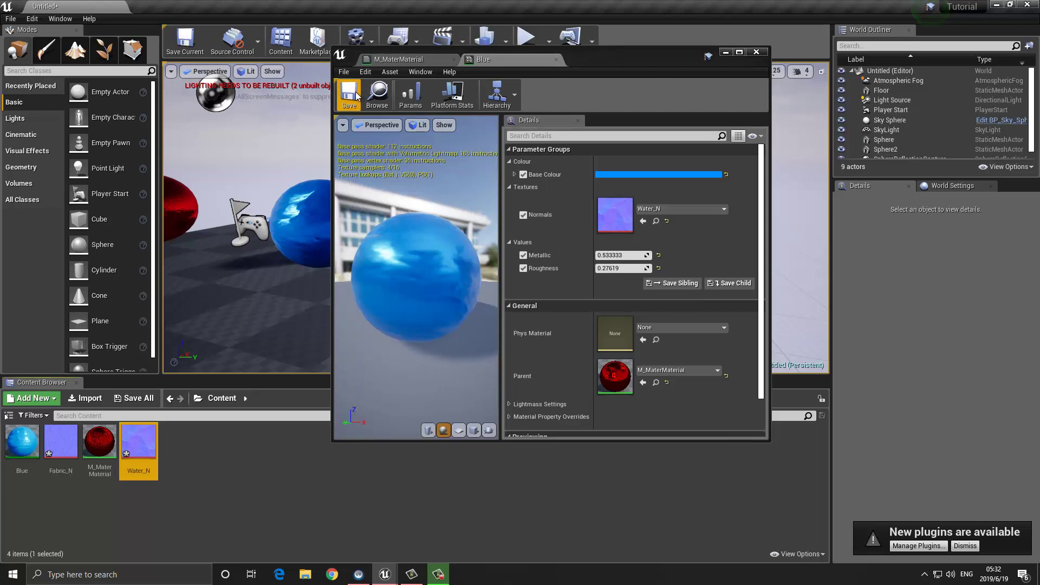
Move the Blue instance window aside and examine the blue sphere with its Water_N normals in the level
left_click_drag(639, 53, 782, 84)
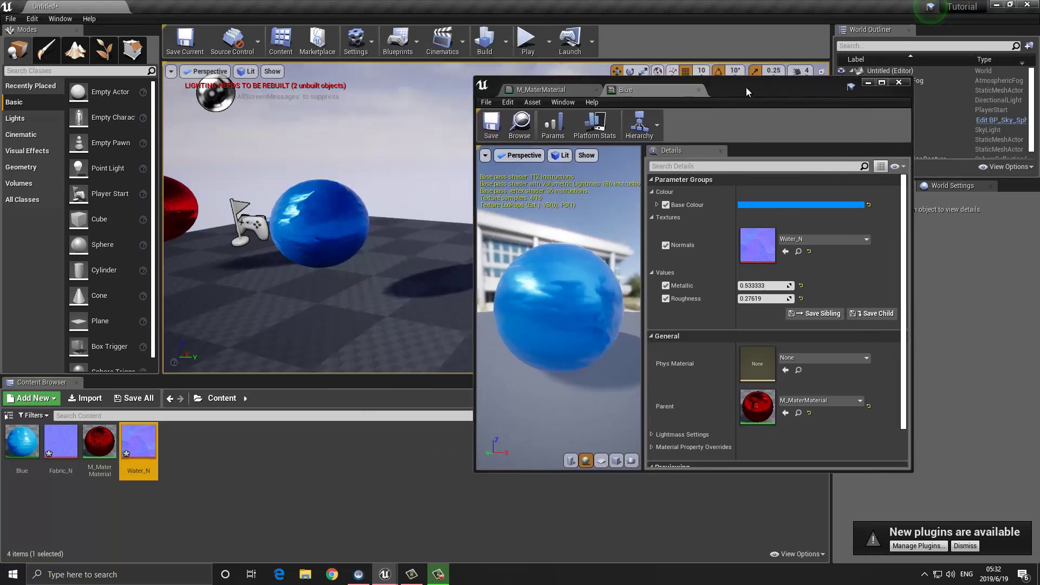
mouse_move(348, 248)
left_mouse_down()
mouse_move(220, 184)
mouse_move(214, 169)
mouse_move(223, 172)
mouse_move(206, 165)
mouse_move(196, 167)
mouse_move(199, 193)
mouse_move(212, 186)
mouse_move(196, 185)
mouse_move(193, 160)
mouse_move(231, 201)
mouse_move(301, 220)
mouse_move(302, 239)
mouse_move(290, 239)
mouse_move(318, 216)
mouse_move(253, 205)
mouse_move(303, 270)
mouse_move(239, 260)
mouse_move(369, 271)
mouse_move(304, 262)
mouse_move(341, 249)
left_mouse_up()
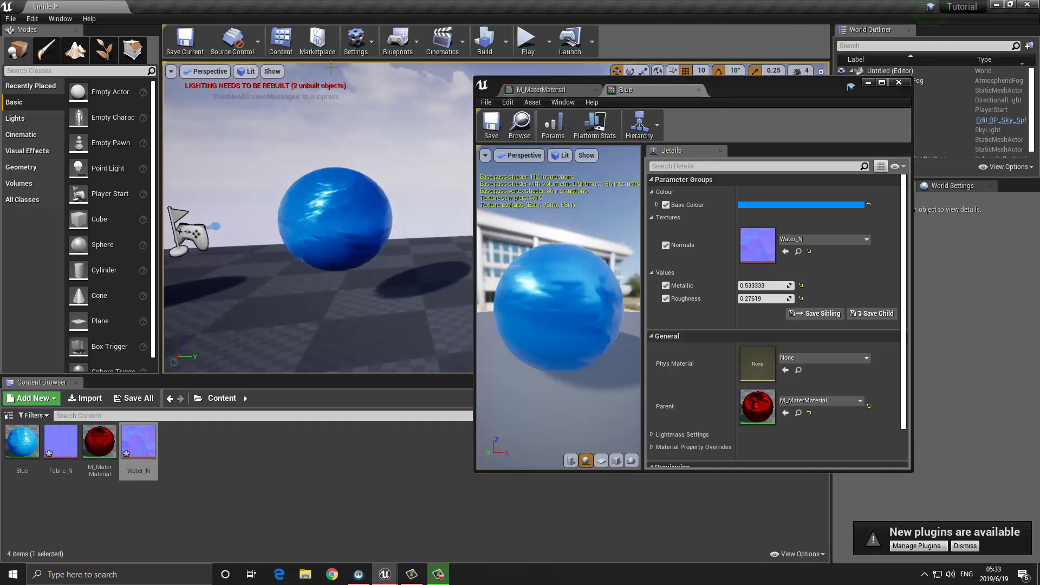
Maximize the material window, return to M_MaterMaterial and move its four parameter nodes together farther from the material's output node
left_click_drag(733, 93, 407, 1)
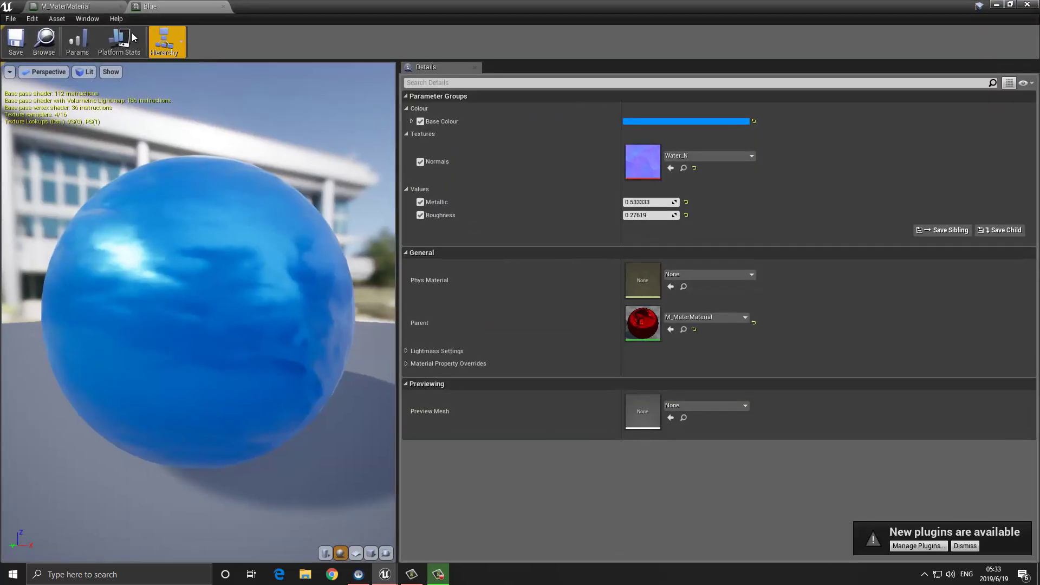
left_click(71, 6)
scroll(365, 220, "down", 3)
left_click_drag(375, 157, 517, 386)
left_click_drag(469, 340, 338, 312)
left_click_drag(383, 151, 374, 291)
left_click(372, 197)
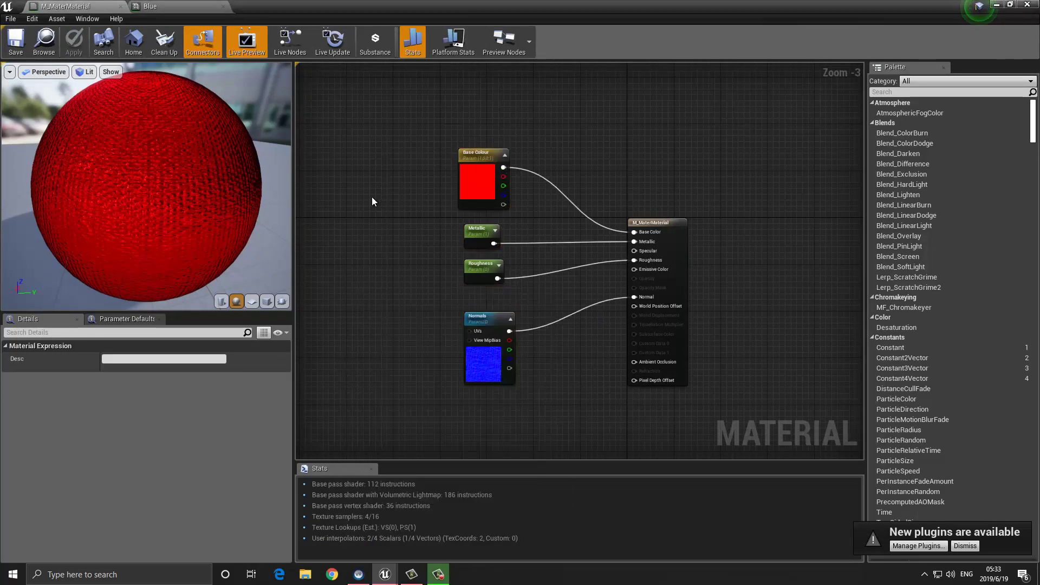
left_click_drag(398, 135, 357, 326)
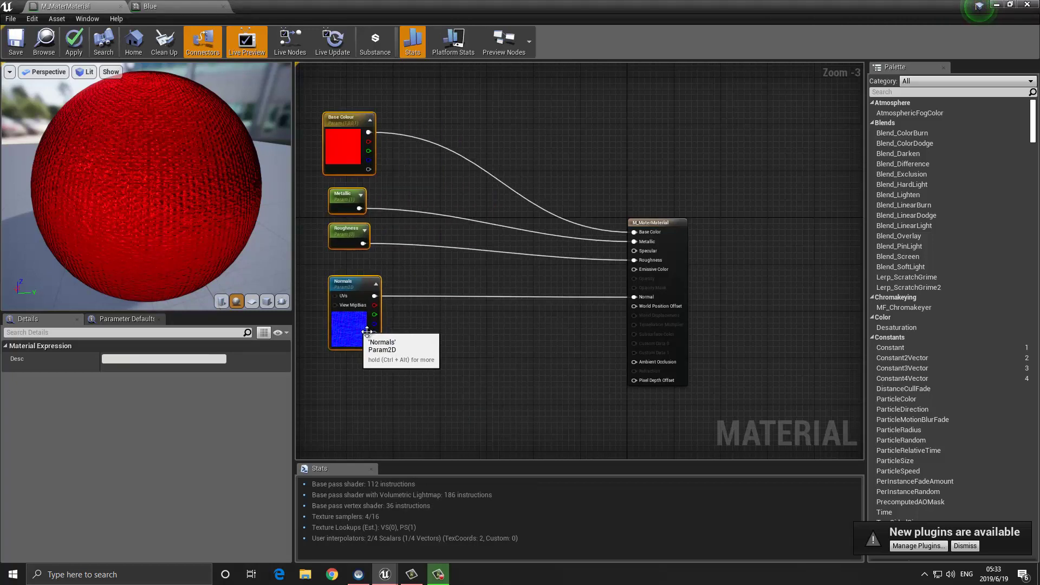
left_click(424, 356)
Move the Normals texture node farther away from the output node than the Metallic and Roughness nodes
right_click_drag(425, 356, 444, 332)
scroll(445, 338, "up", 3)
left_click_drag(539, 318, 468, 319)
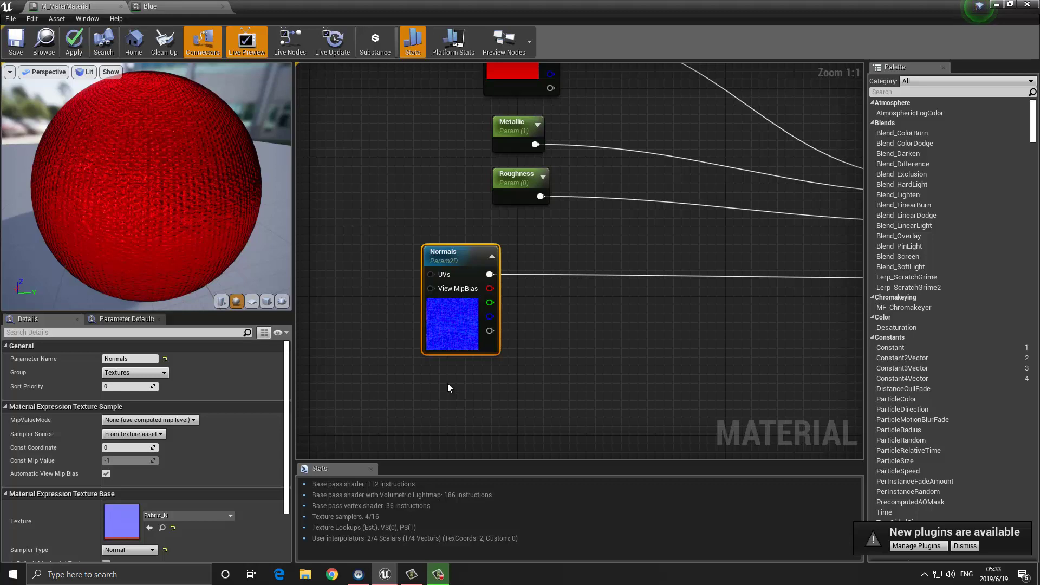
right_click(536, 304)
left_click(524, 285)
right_click_drag(542, 294, 454, 292)
left_click_drag(401, 272, 480, 342)
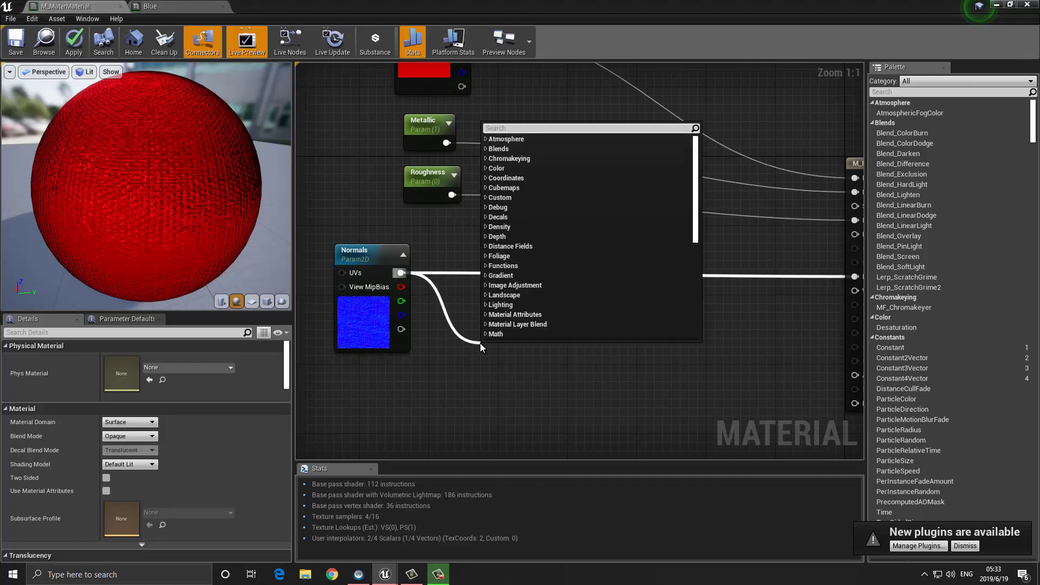
type("switch")
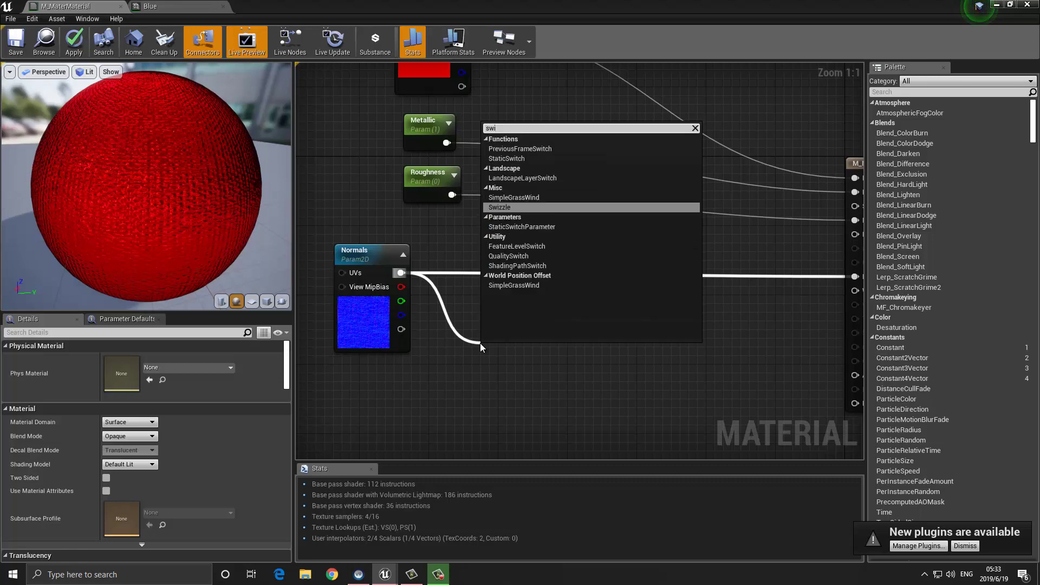
left_click(525, 160)
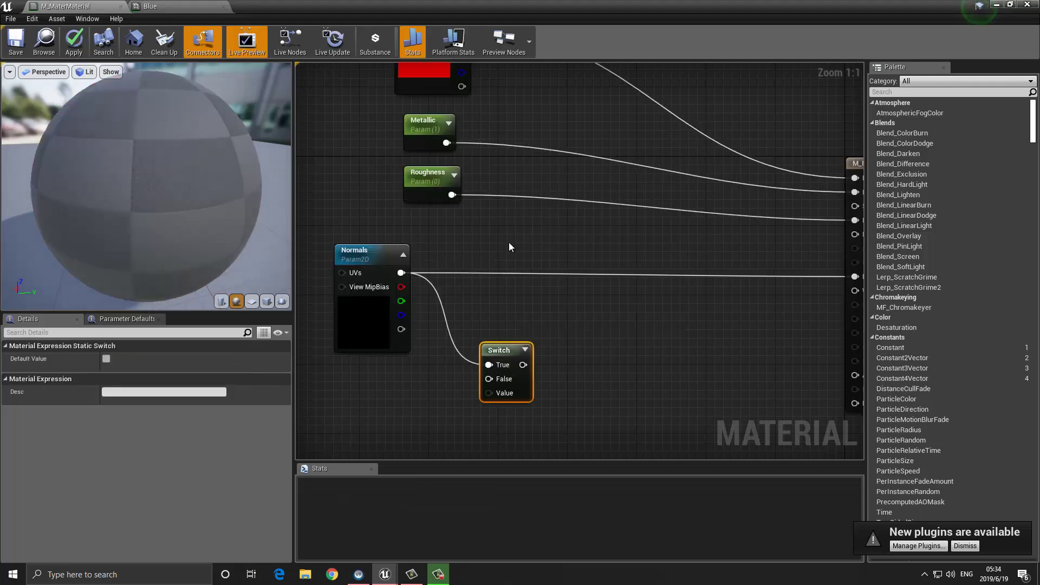
right_click_drag(469, 317, 493, 264)
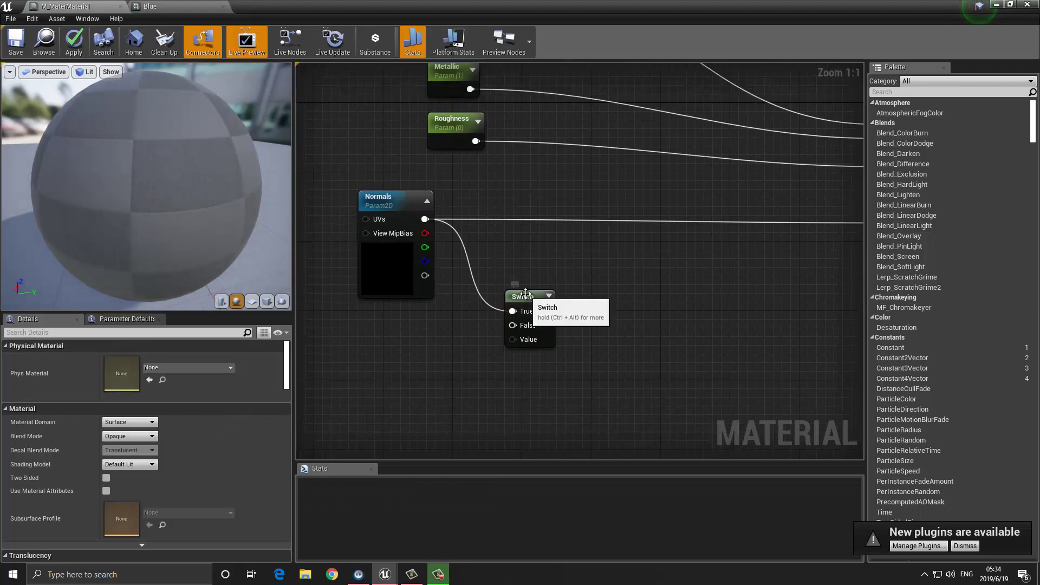
key("Delete")
Try a StaticSwitch node with its True input fed by the Normals texture, placed beside the Normals node
left_click_drag(426, 219, 482, 267)
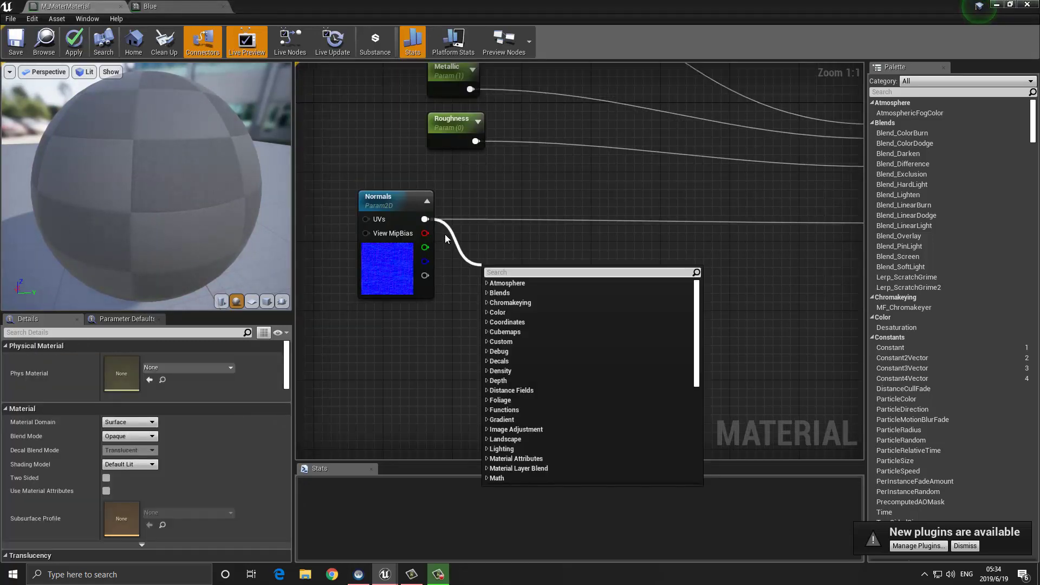
type("switch")
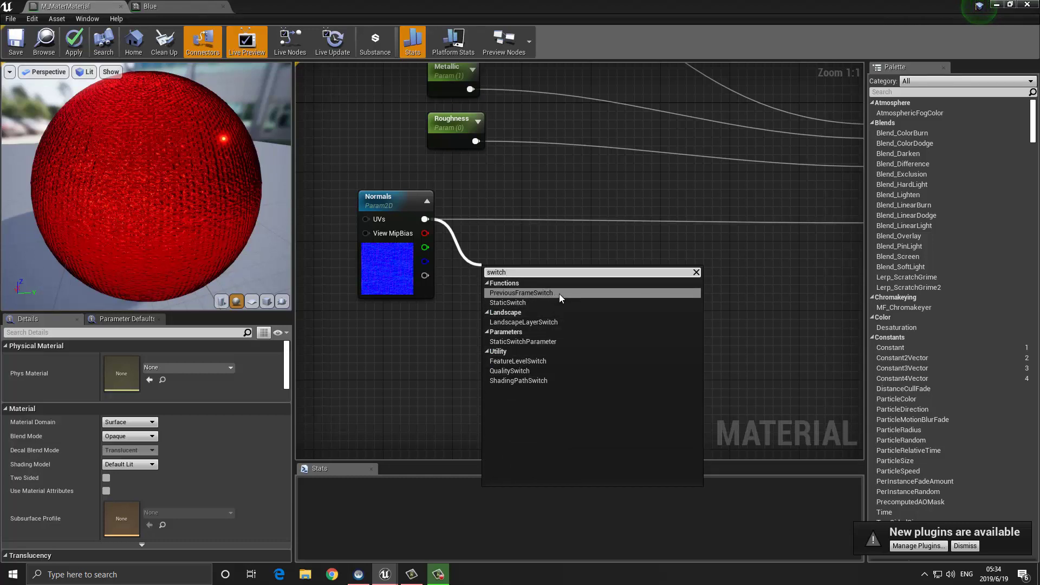
left_click(541, 302)
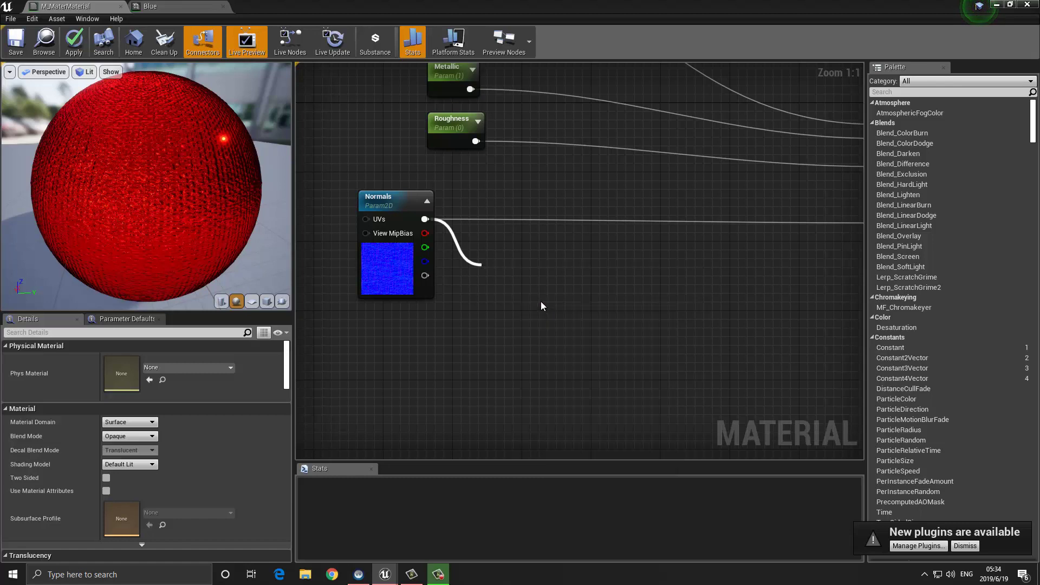
right_click(497, 268)
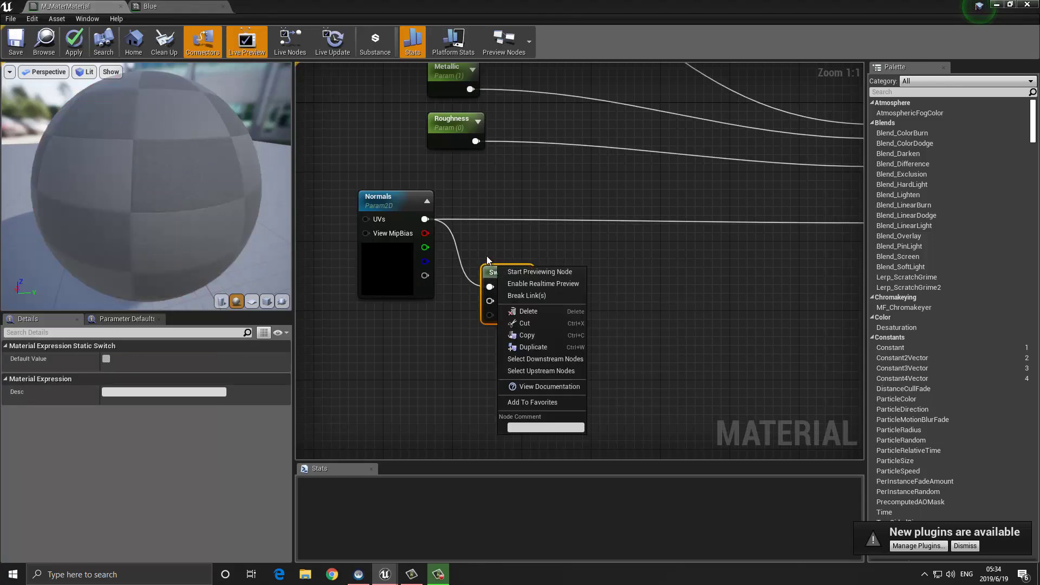
left_click(487, 248)
left_click_drag(522, 270, 539, 285)
left_click(531, 274)
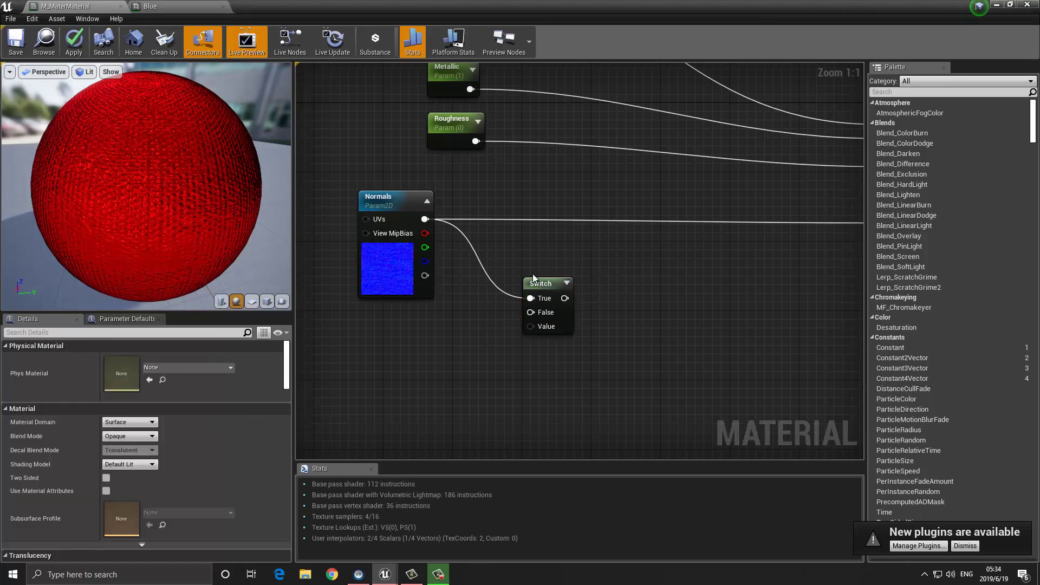
left_click_drag(547, 289, 512, 254)
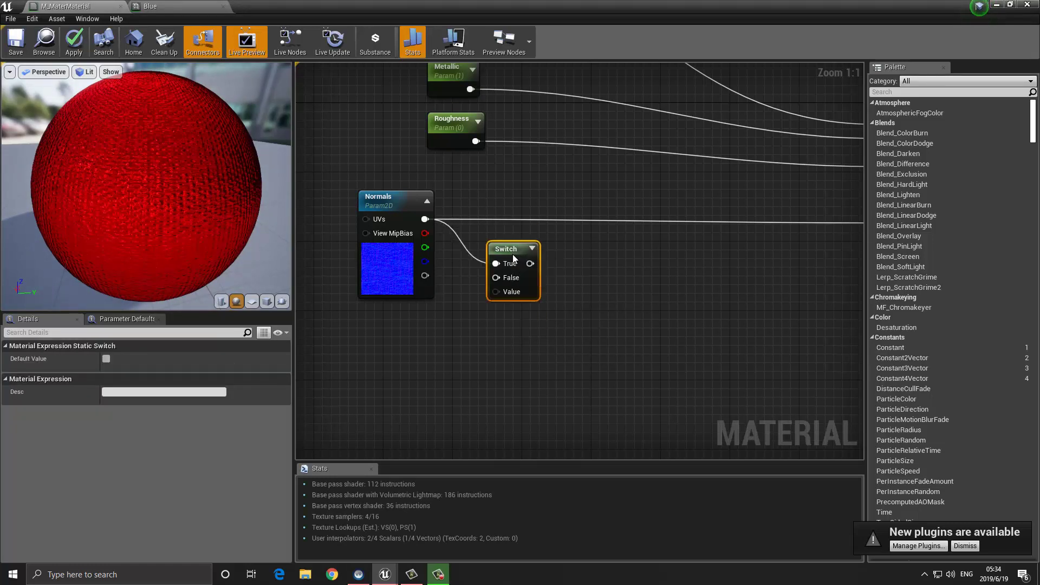
right_click(513, 254)
left_click(526, 215)
Add a StaticSwitchParameter with its True input fed by the Normals texture, and delete the plain StaticSwitch node
left_click_drag(425, 219, 436, 332)
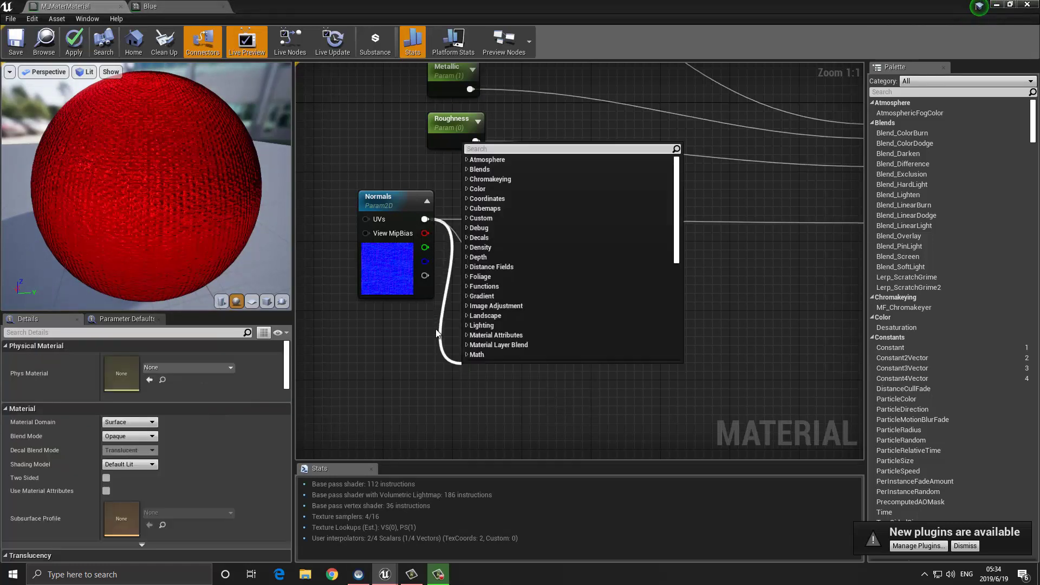
type("swit")
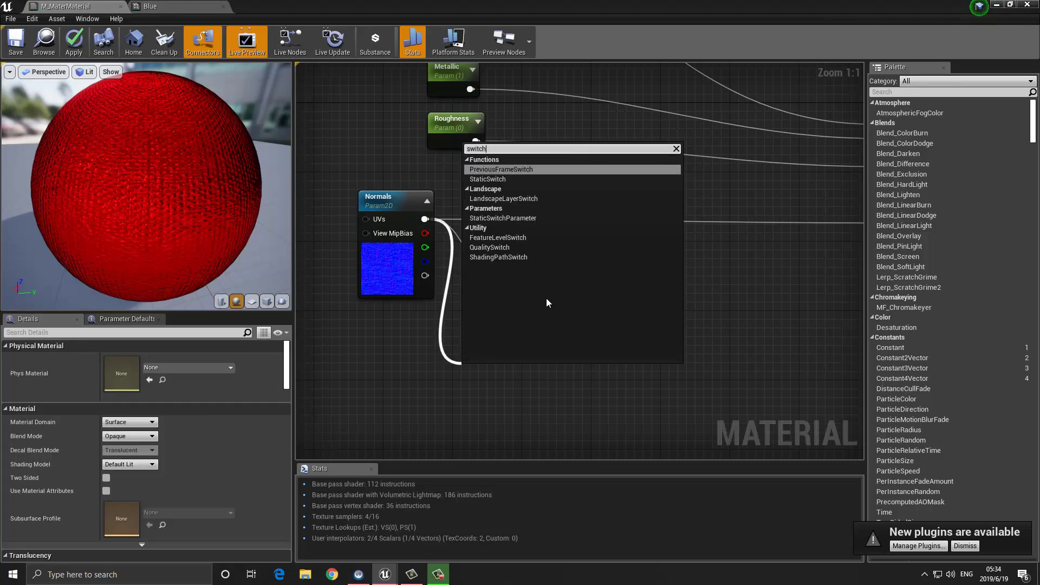
type("ch")
left_click(532, 218)
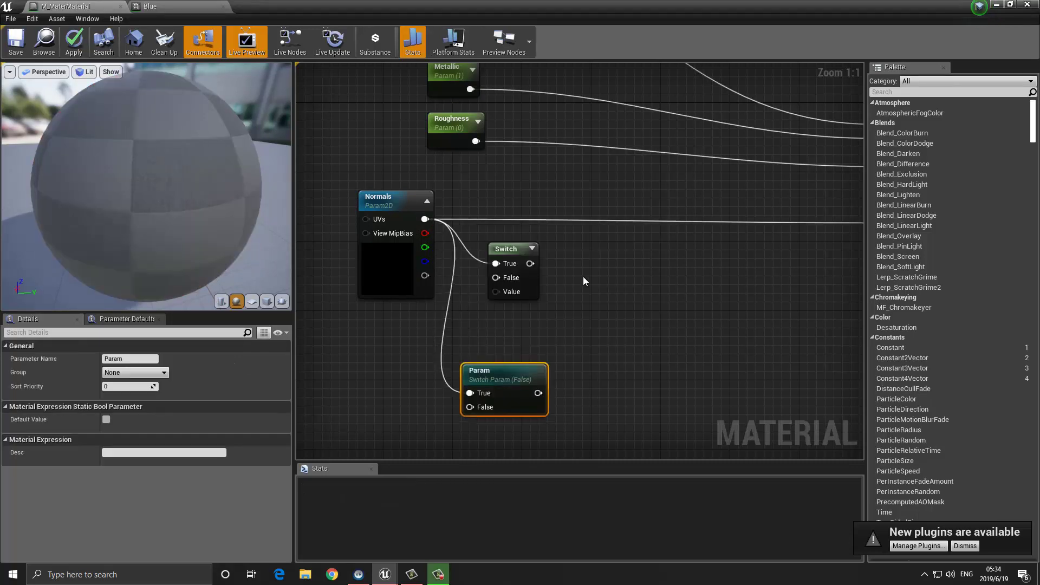
left_click(583, 277)
left_click(508, 251)
key("Delete")
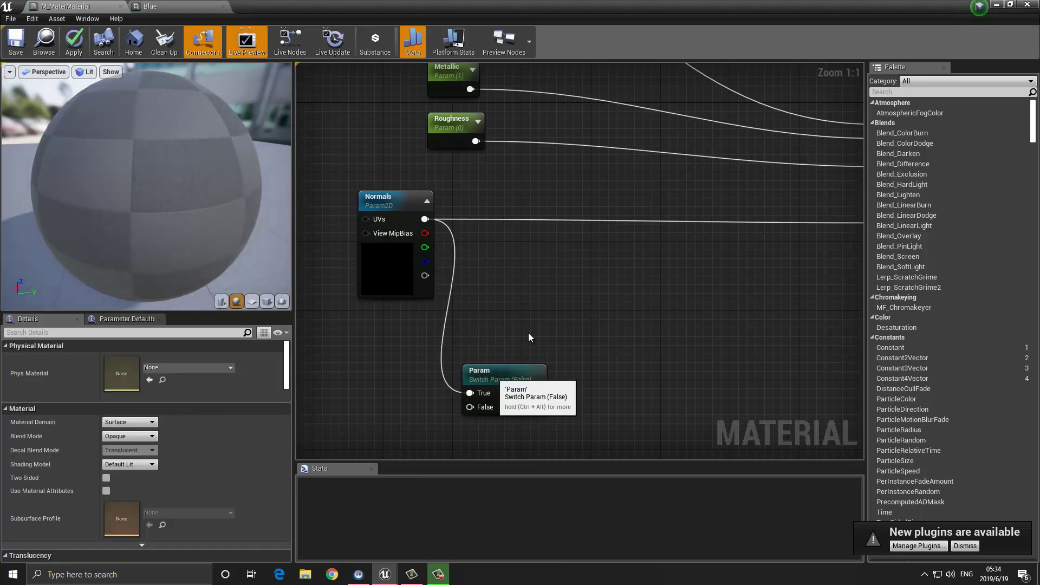
Place the switch parameter beside the Normals node, name it HasNormals? and assign it to a new group named Switches
left_click_drag(488, 376, 540, 281)
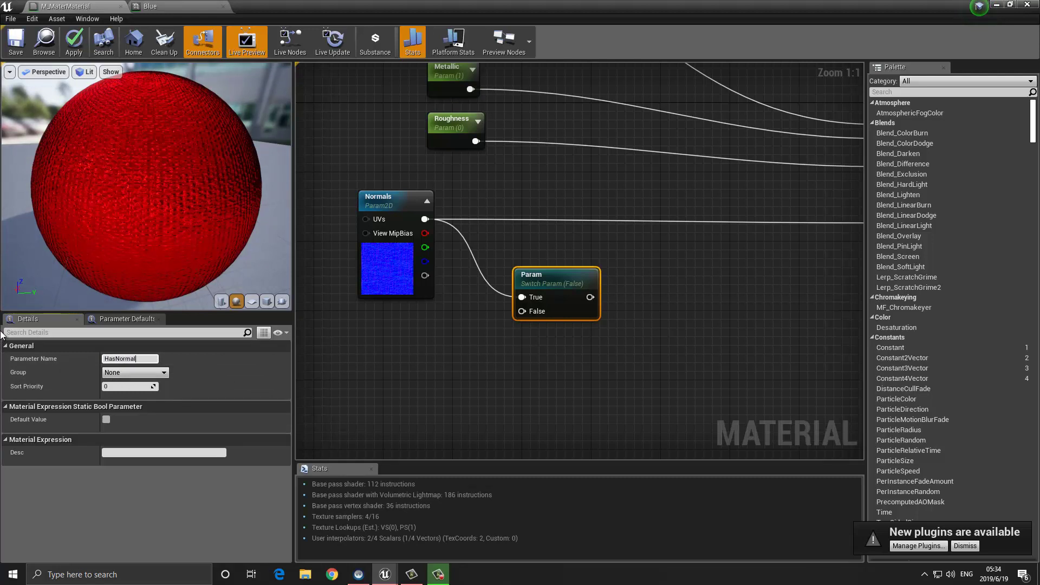
type("?")
key("Return")
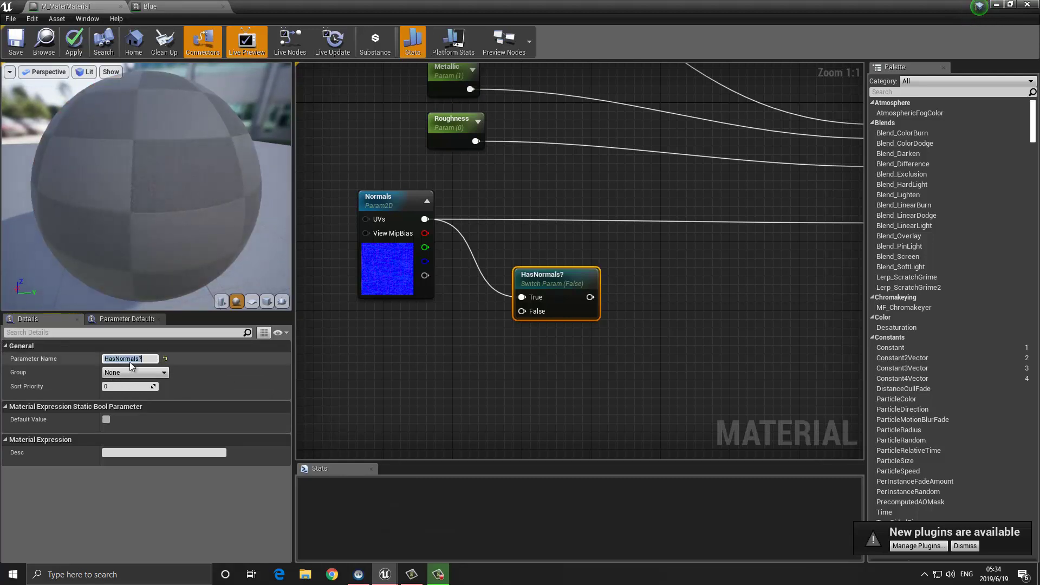
key("Tab")
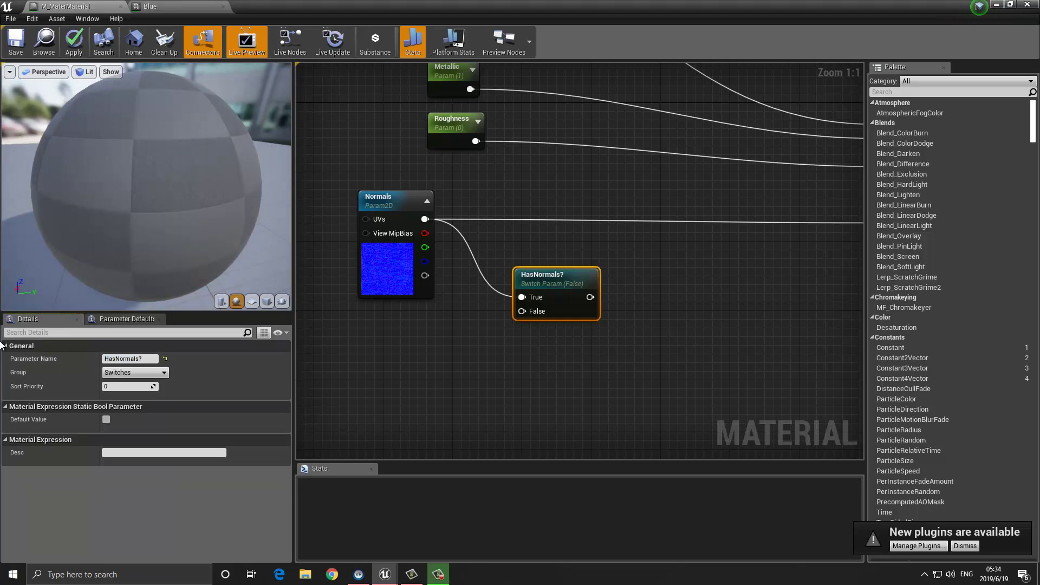
Add a Constant3Vector node just below the Normals texture node
left_click(365, 328)
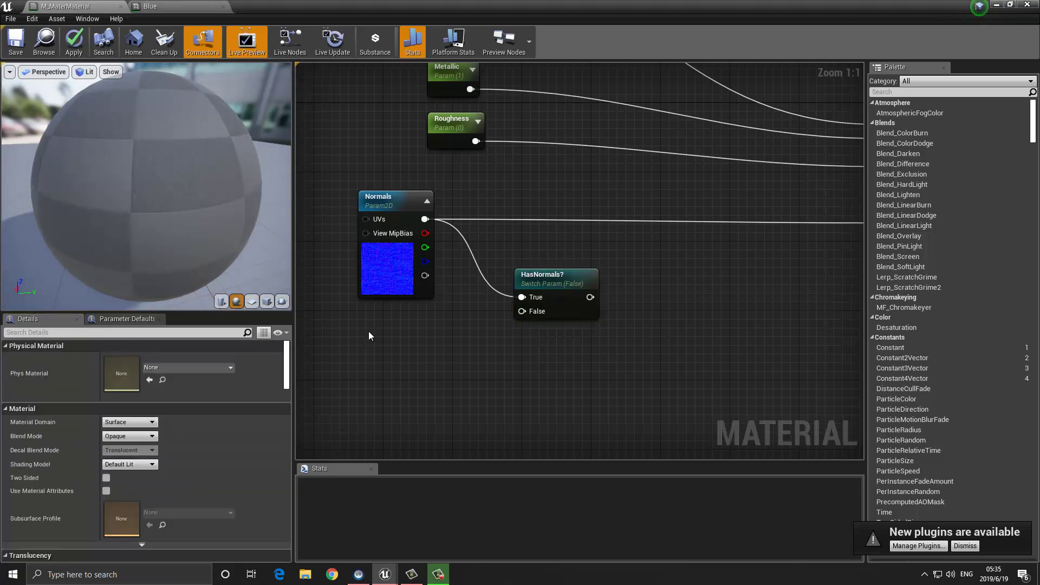
right_click_drag(369, 330, 418, 313)
left_click(420, 310)
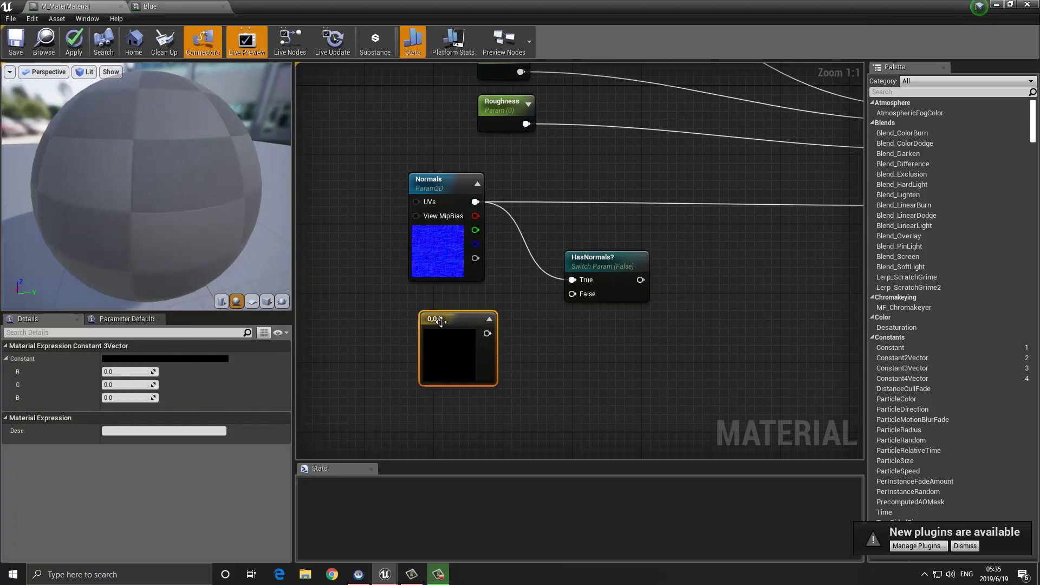
left_click_drag(441, 321, 438, 320)
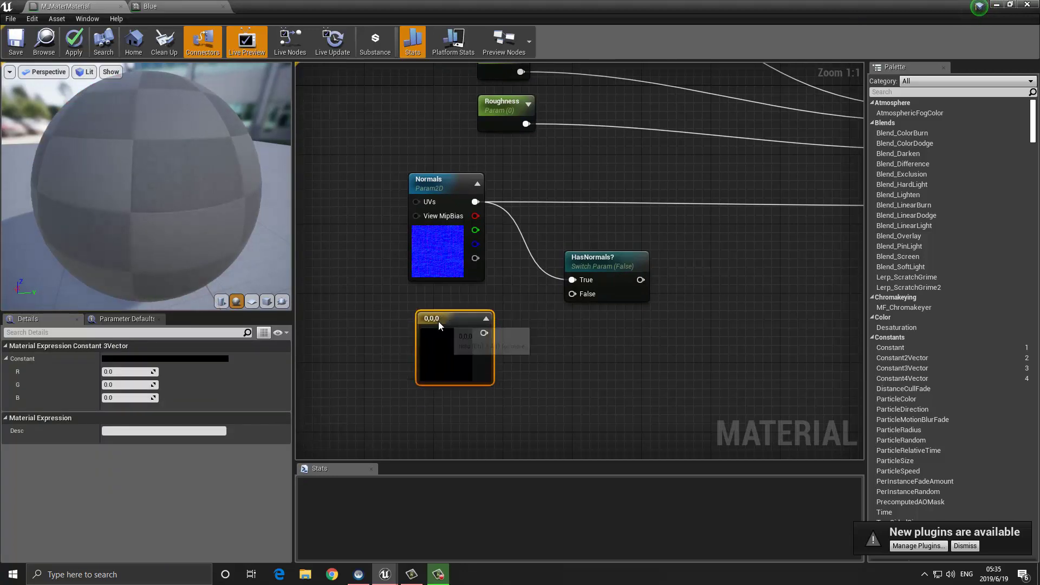
Set the Constant3Vector to R 0, G 0 and B 1
left_click(121, 385)
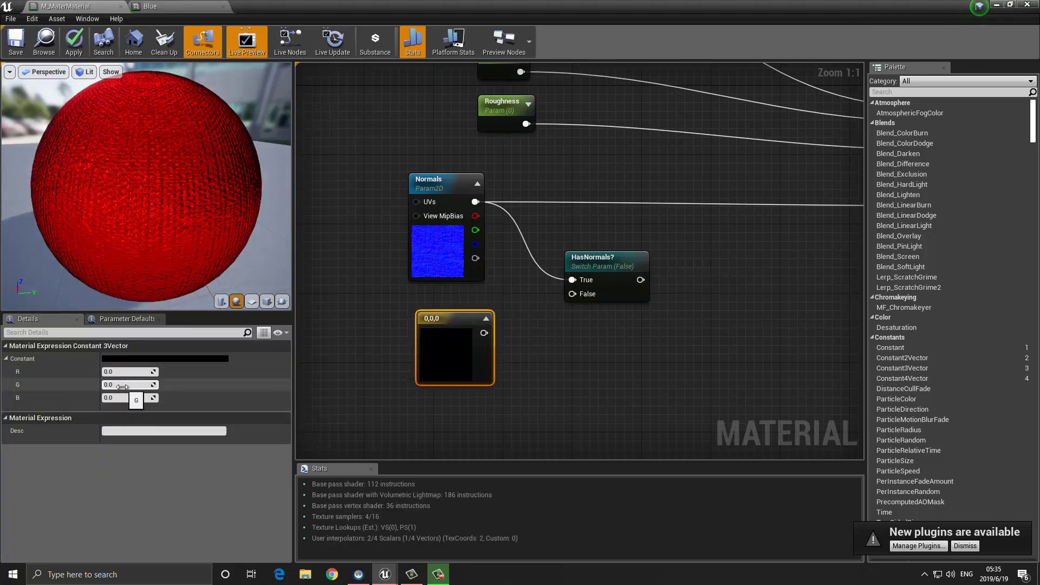
type(".5")
key("Return")
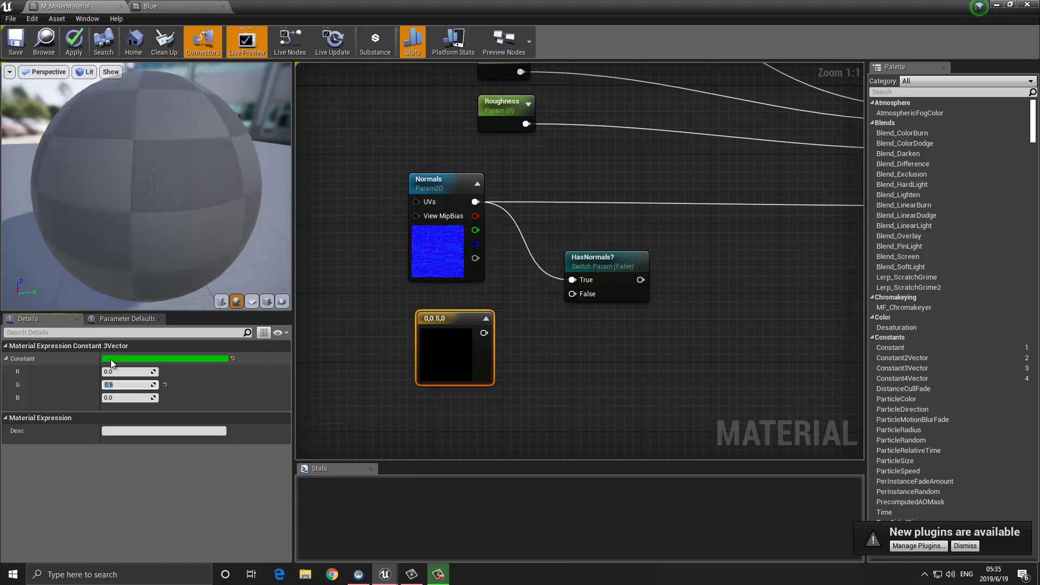
type("0")
key("Tab")
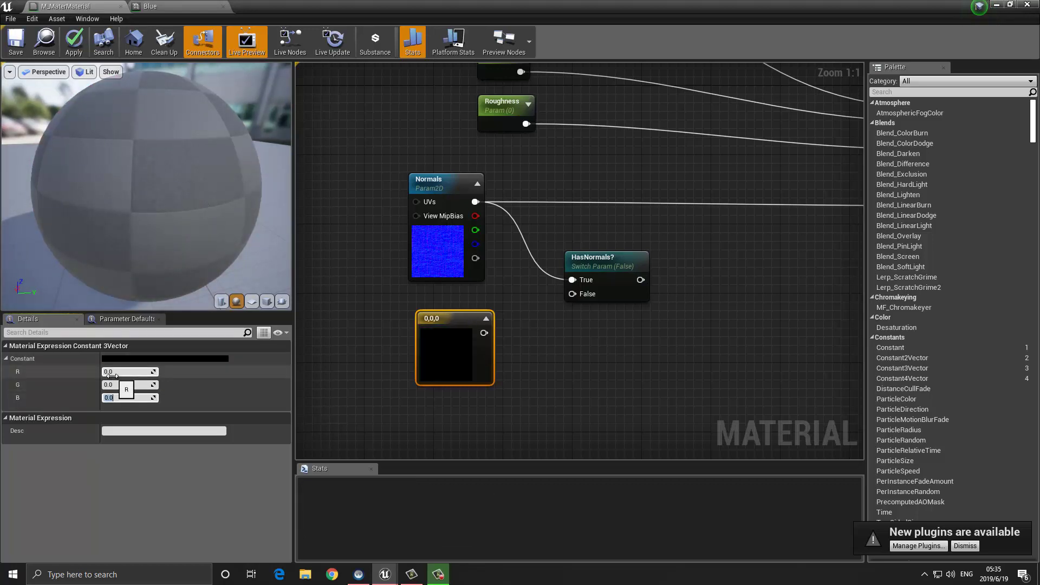
type("0.5")
key("Return")
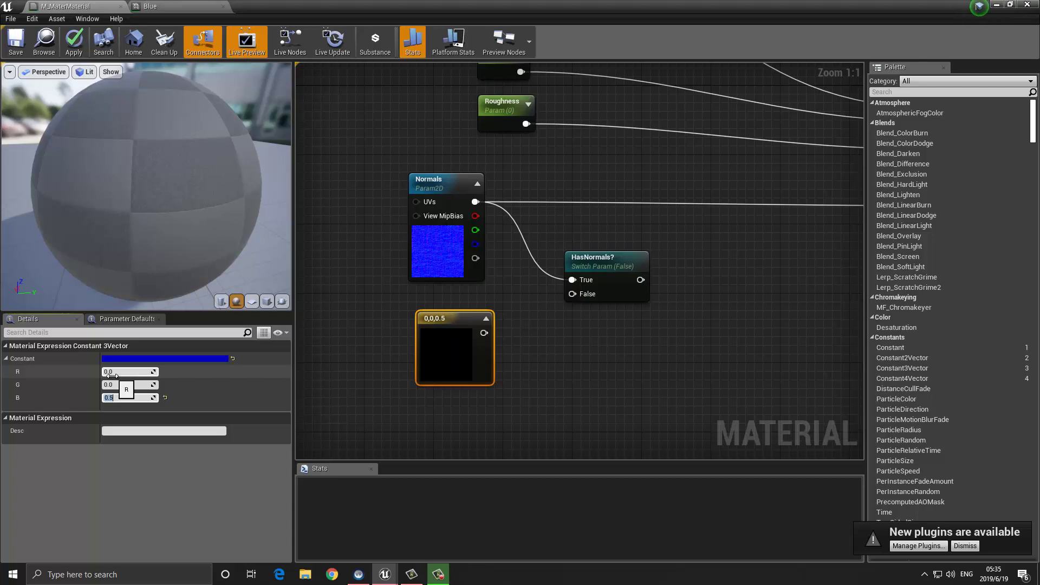
type("1")
key("Return")
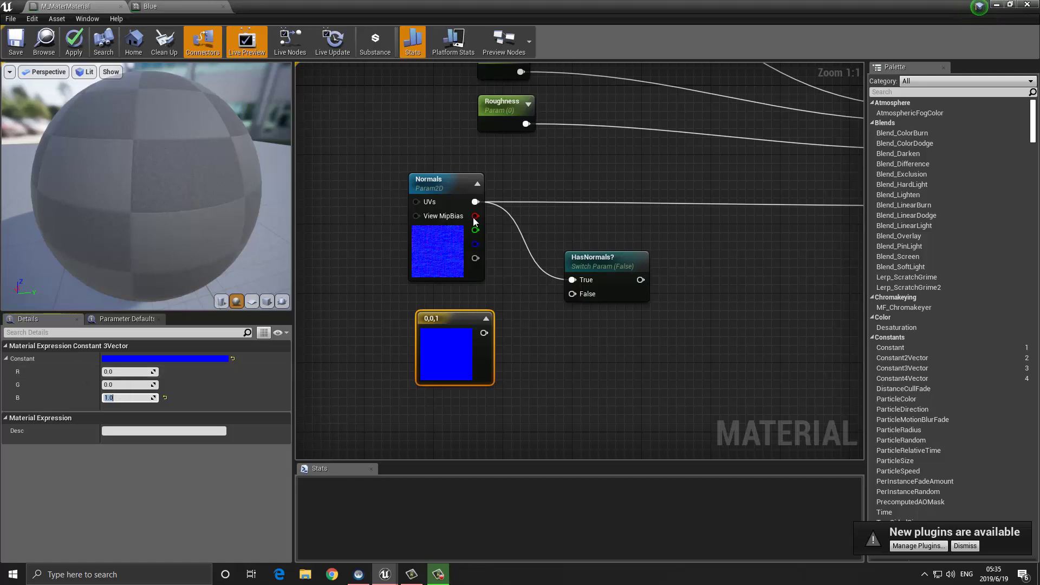
Connect the 0,0,1 vector to the False input of HasNormals? and the switch's output to the material's Normal input
left_click_drag(485, 334, 584, 298)
right_click_drag(675, 226, 467, 268)
left_click_drag(432, 321, 722, 248)
right_click_drag(555, 264, 563, 263)
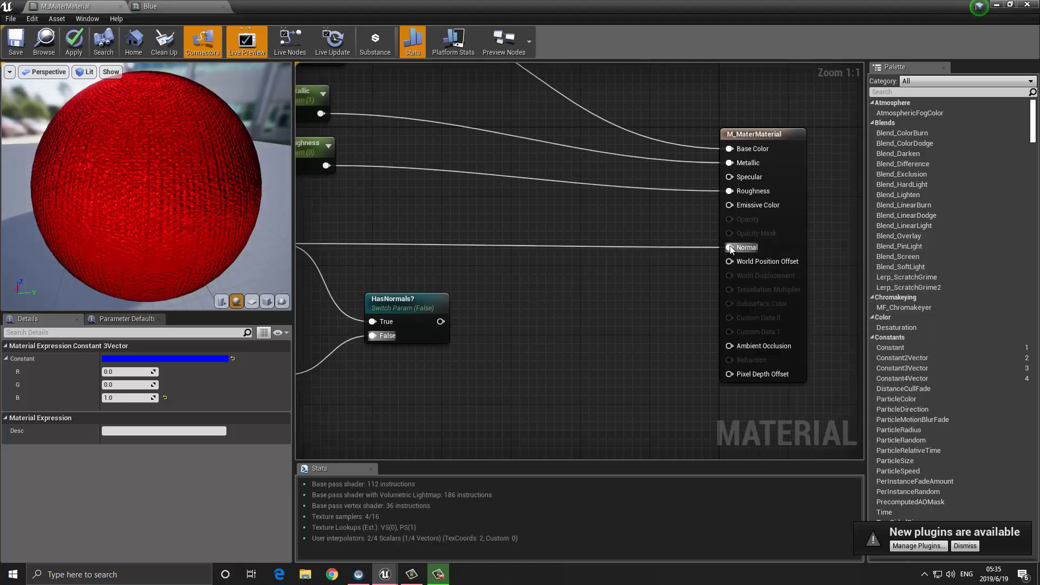
left_click_drag(730, 249, 425, 252)
Review the settings of the HasNormals? switch parameter and save M_MaterMaterial
right_click_drag(352, 304, 476, 300)
left_click(461, 293)
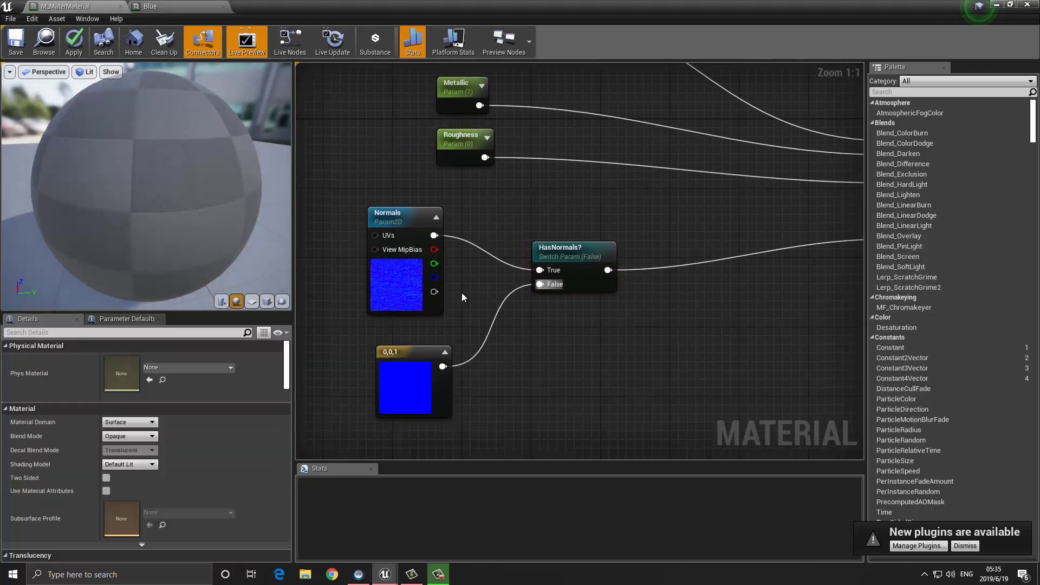
left_click(581, 246)
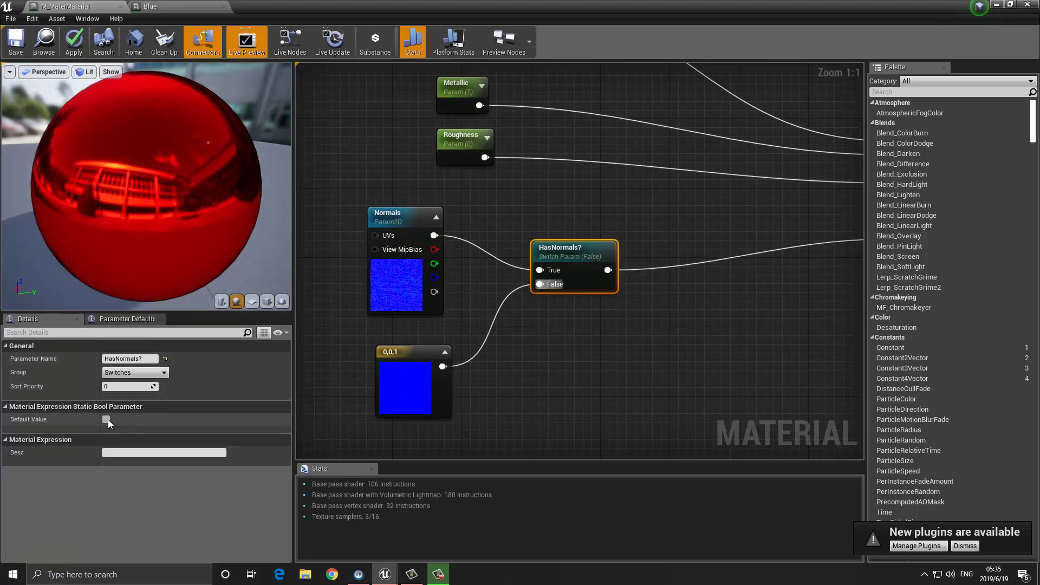
left_click(20, 36)
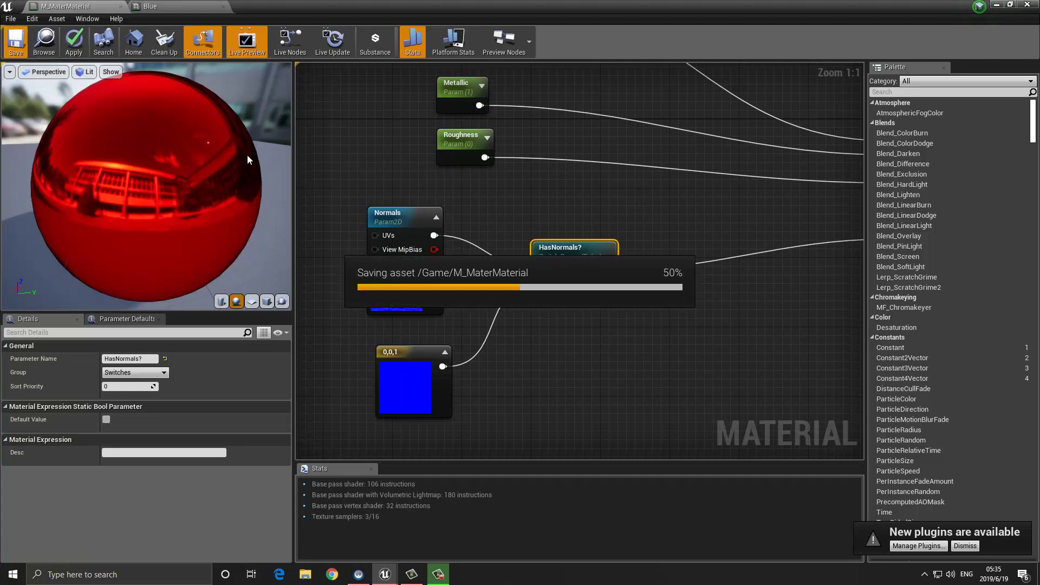
In the Blue instance, enable the override of the HasNormals? switch and turn the switch on
left_click(206, 6)
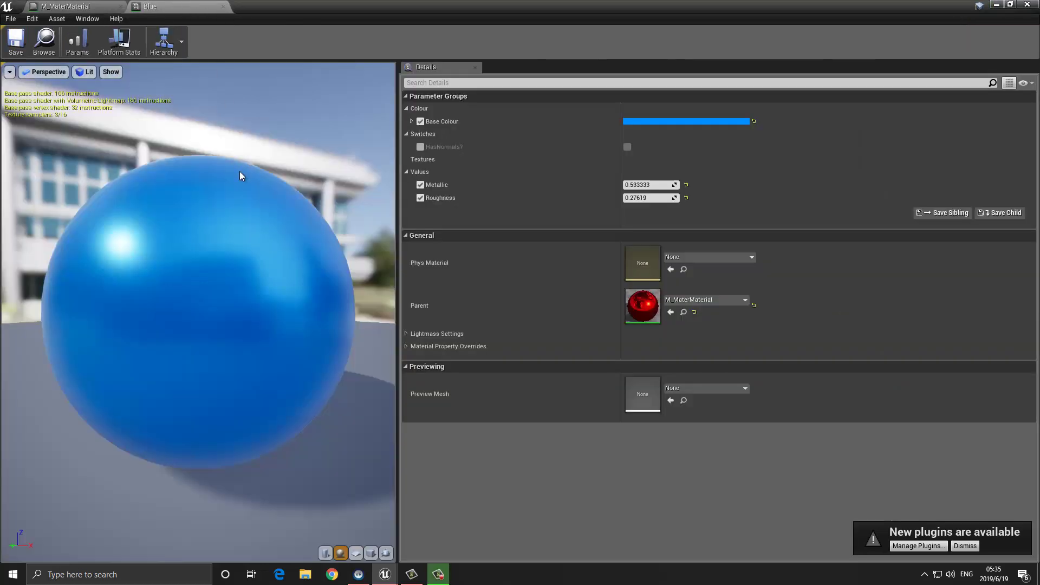
mouse_move(229, 225)
left_mouse_down()
mouse_move(128, 242)
mouse_move(148, 258)
mouse_move(219, 229)
left_mouse_up()
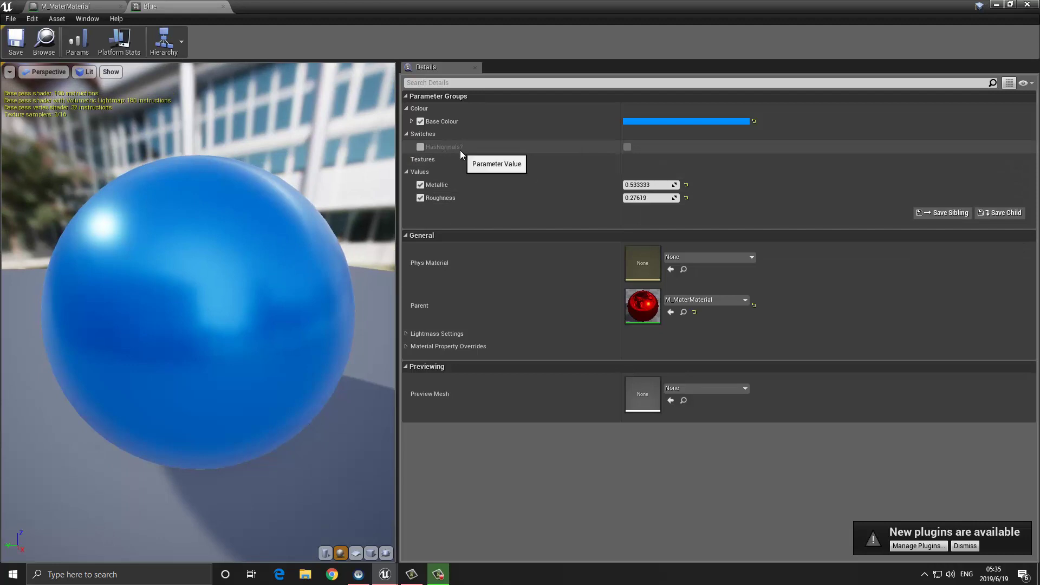
left_click(420, 145)
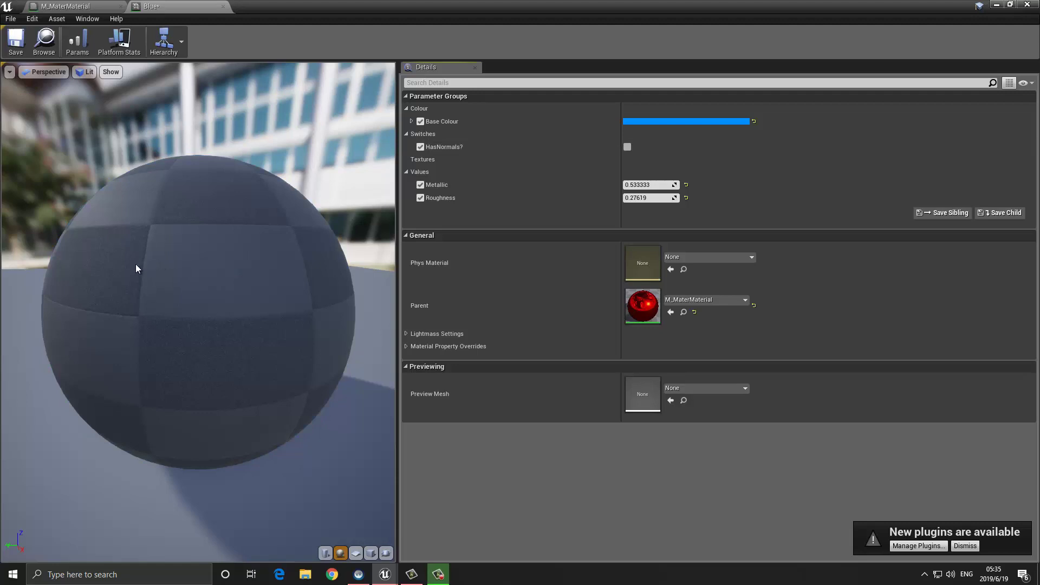
mouse_move(137, 271)
left_mouse_down()
mouse_move(123, 269)
mouse_move(234, 251)
mouse_move(128, 255)
mouse_move(142, 262)
left_mouse_up()
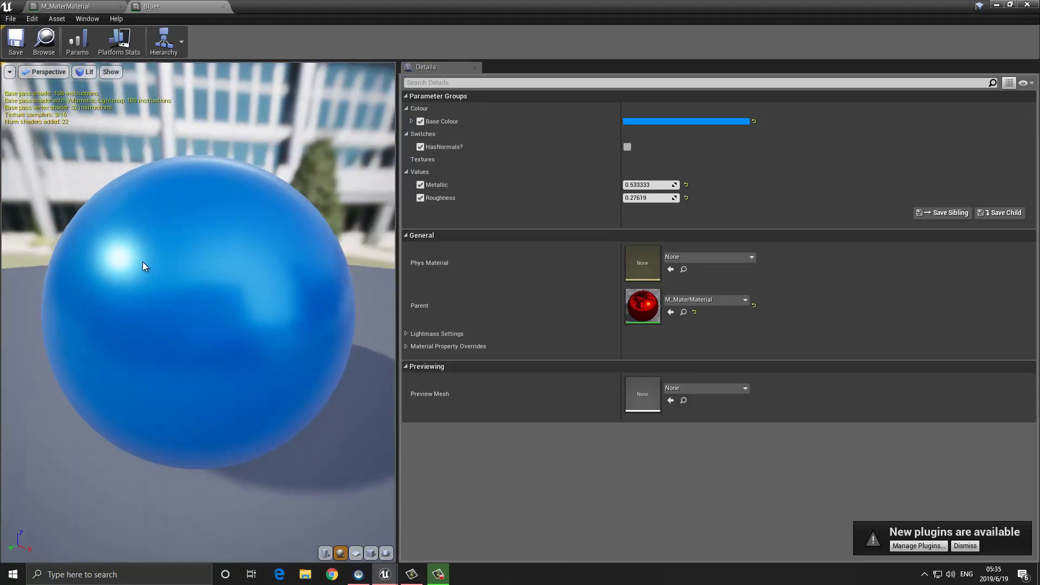
left_click(626, 146)
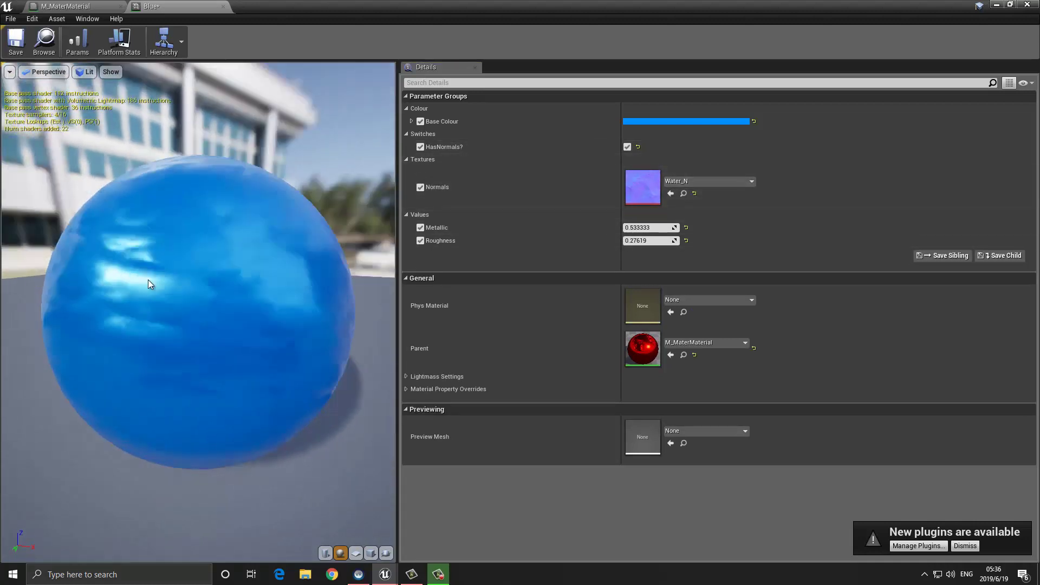
Try Fabric_N as the Normals texture and HasNormals? switched off, returning to Water_N with the switch on
left_click(689, 182)
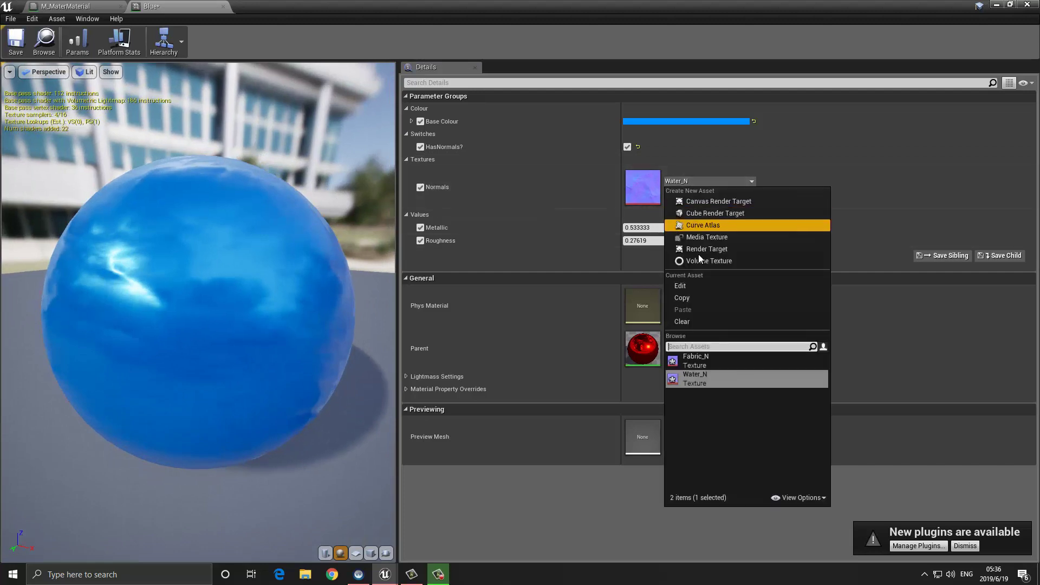
left_click(706, 360)
left_click(675, 182)
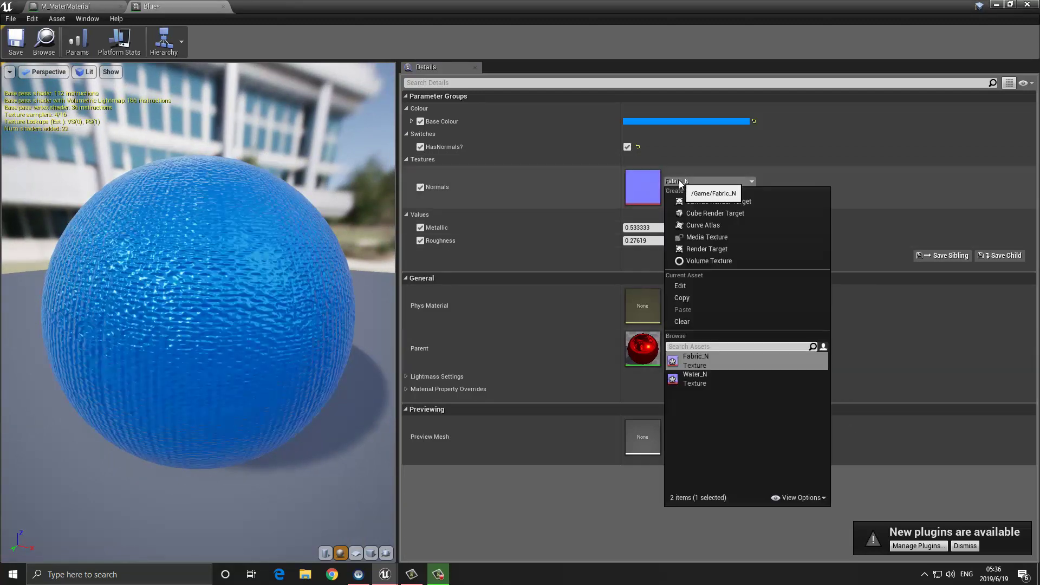
left_click(685, 355)
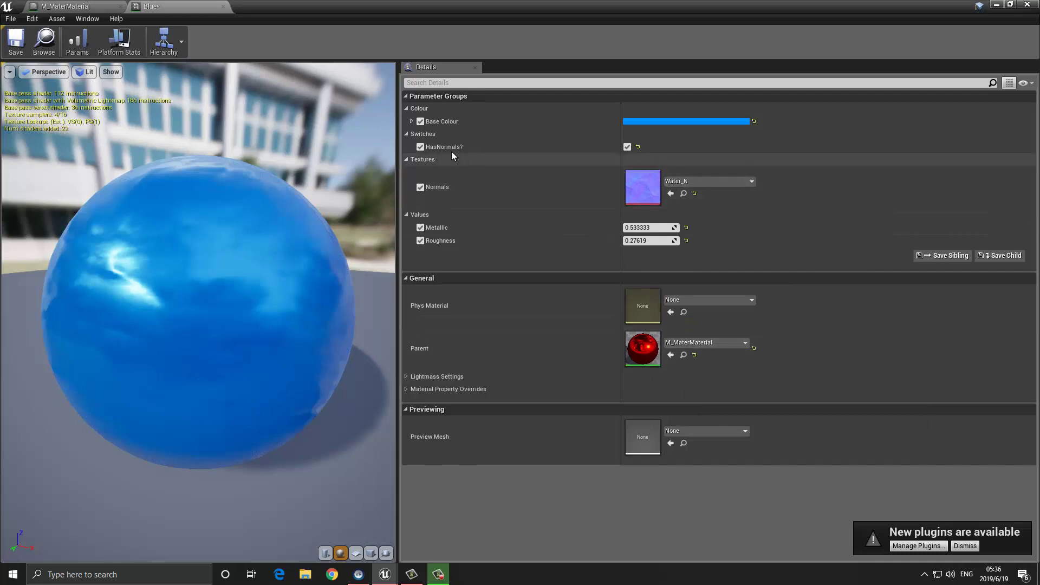
left_click(627, 146)
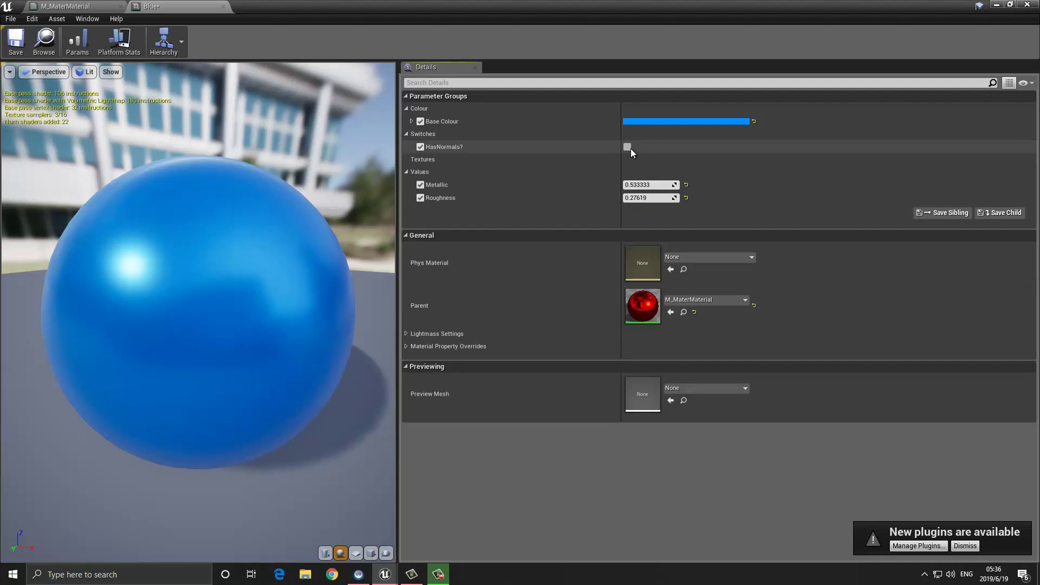
left_click(627, 147)
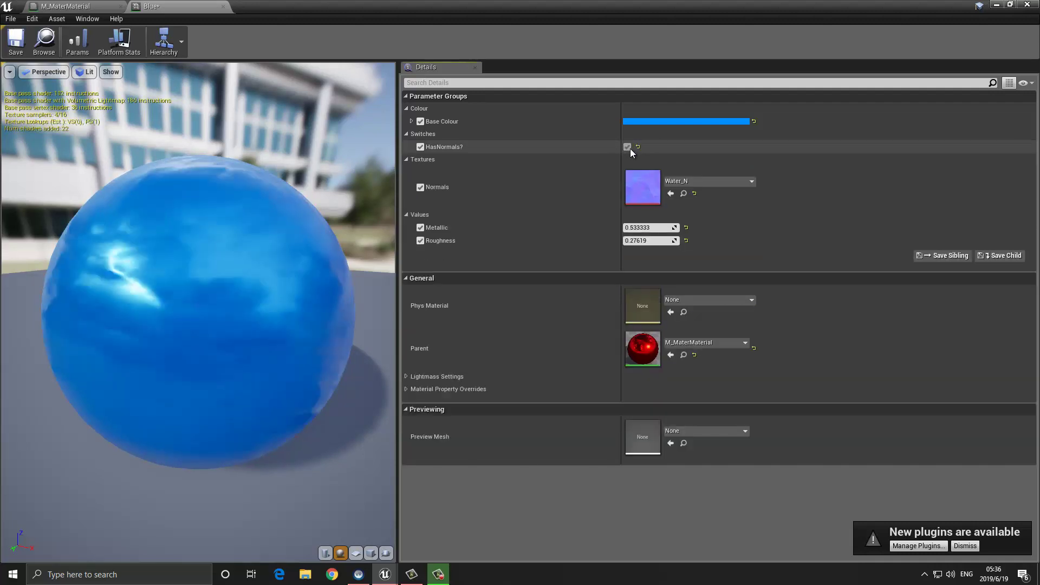
Save the Blue material instance and close it
left_click(14, 40)
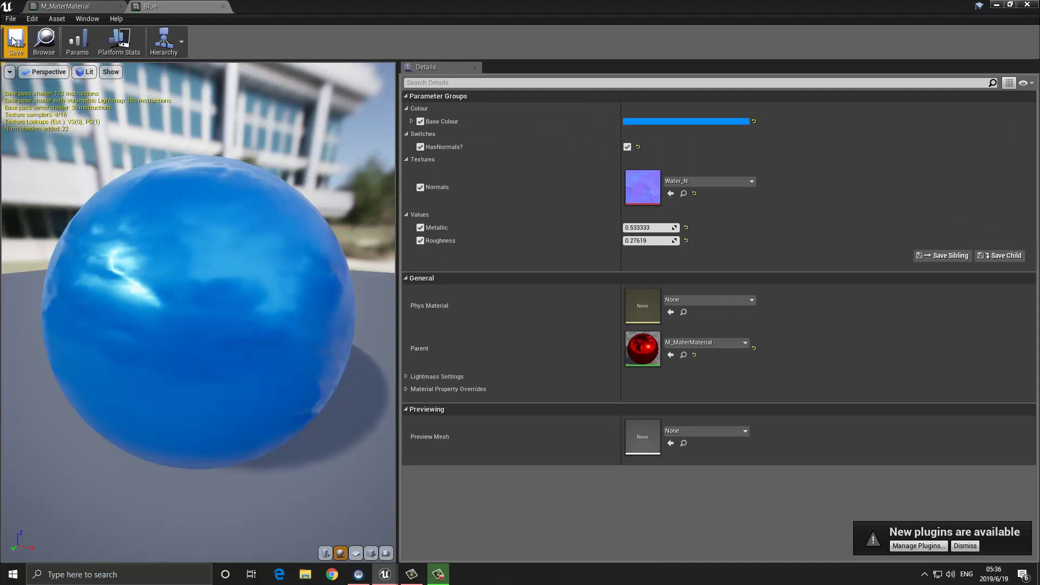
left_click(223, 6)
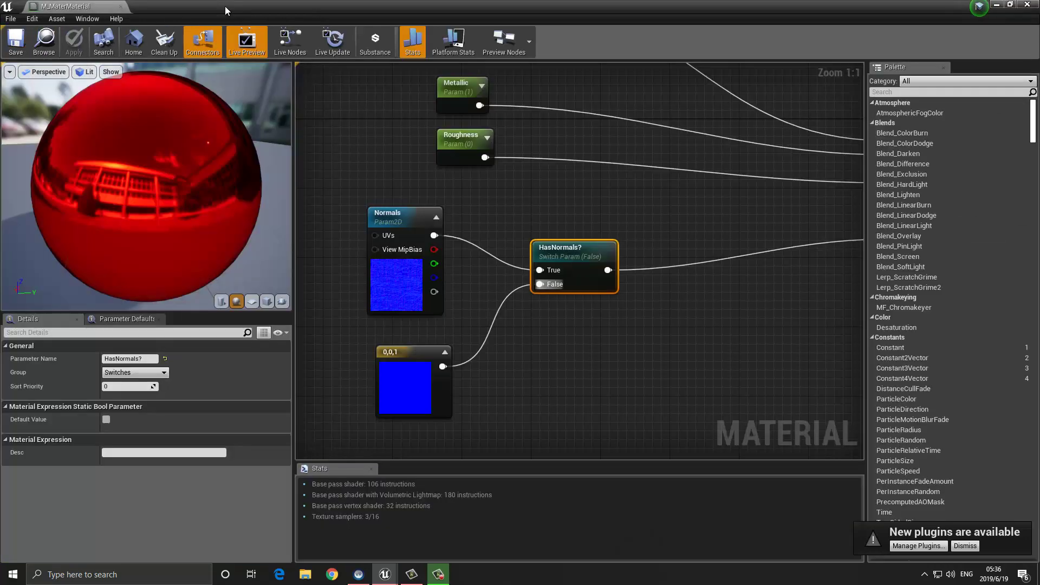
Move the Base Colour node up and well to the left of the Metallic and Roughness nodes
scroll(398, 193, "down", 1)
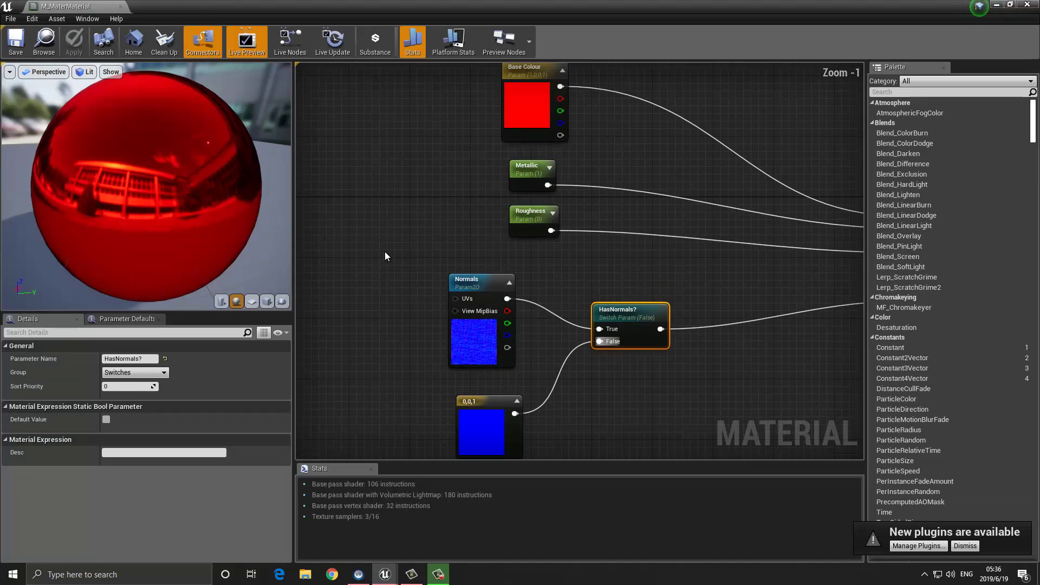
right_click_drag(384, 256, 357, 222)
left_click_drag(355, 224, 595, 363)
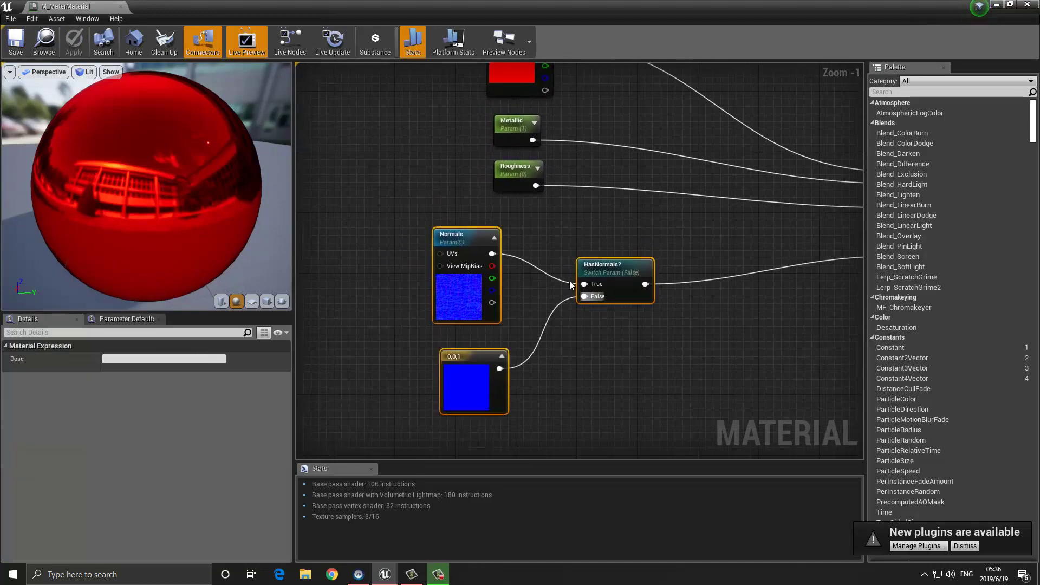
right_click_drag(570, 281, 564, 322)
scroll(440, 223, "up", 1)
right_click_drag(441, 223, 554, 297)
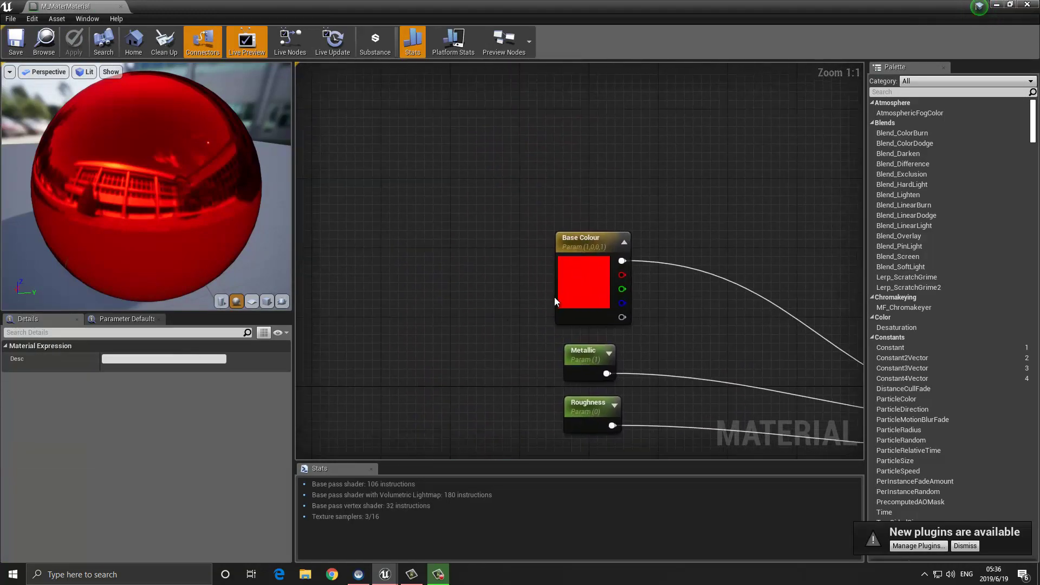
left_click_drag(554, 297, 362, 197)
right_click_drag(361, 197, 509, 206)
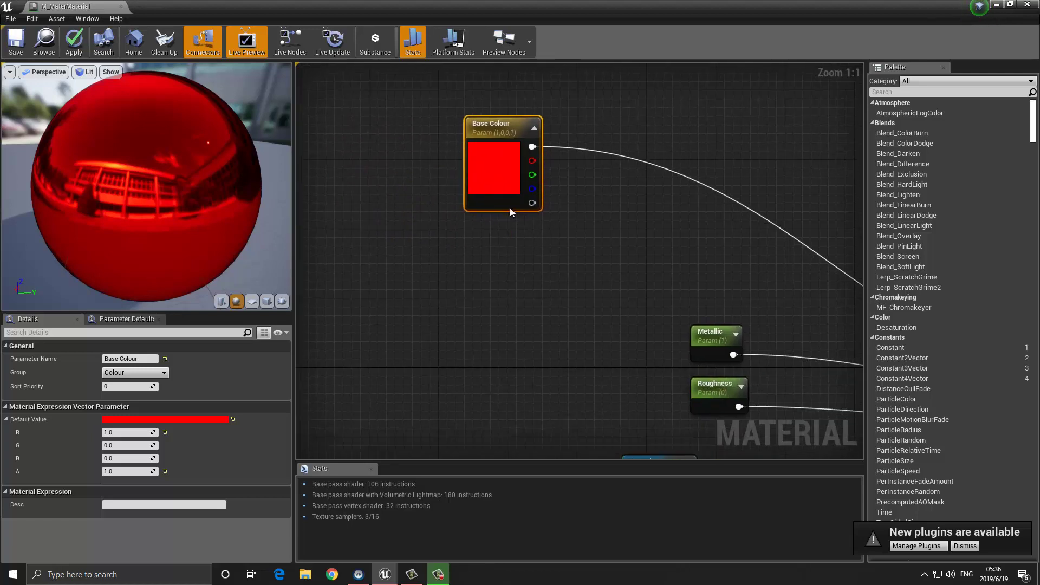
left_click_drag(490, 179, 472, 178)
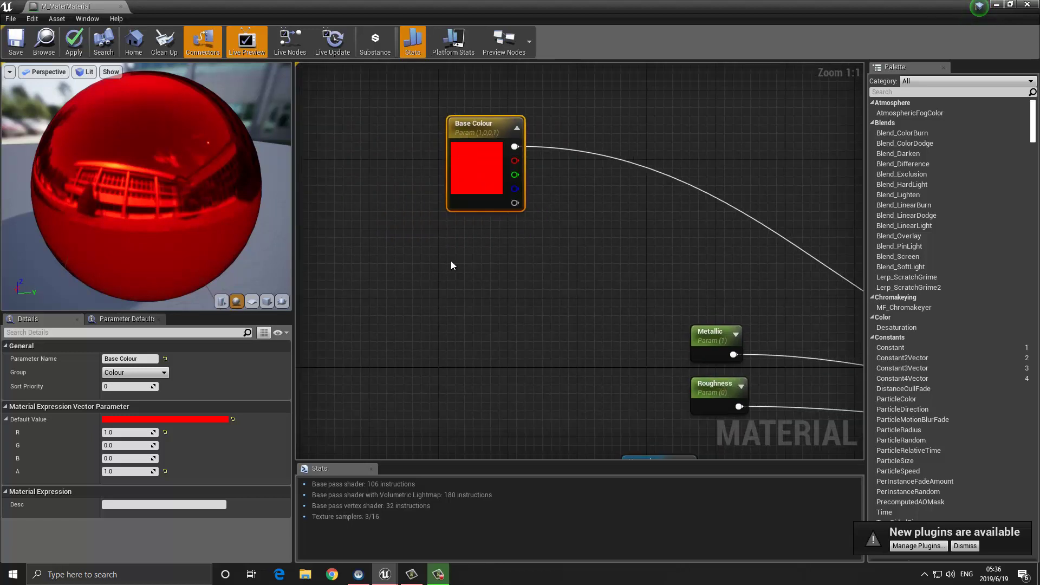
left_click_drag(472, 202, 437, 193)
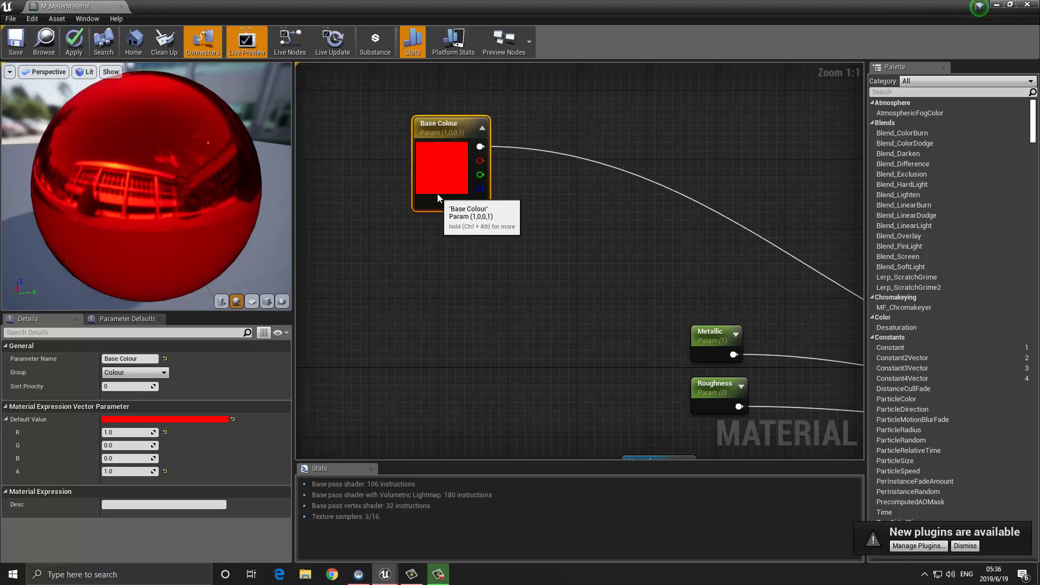
Duplicate the Base Colour parameter node and place the copy directly beneath the original
left_click(439, 246)
right_click_drag(429, 226, 426, 254)
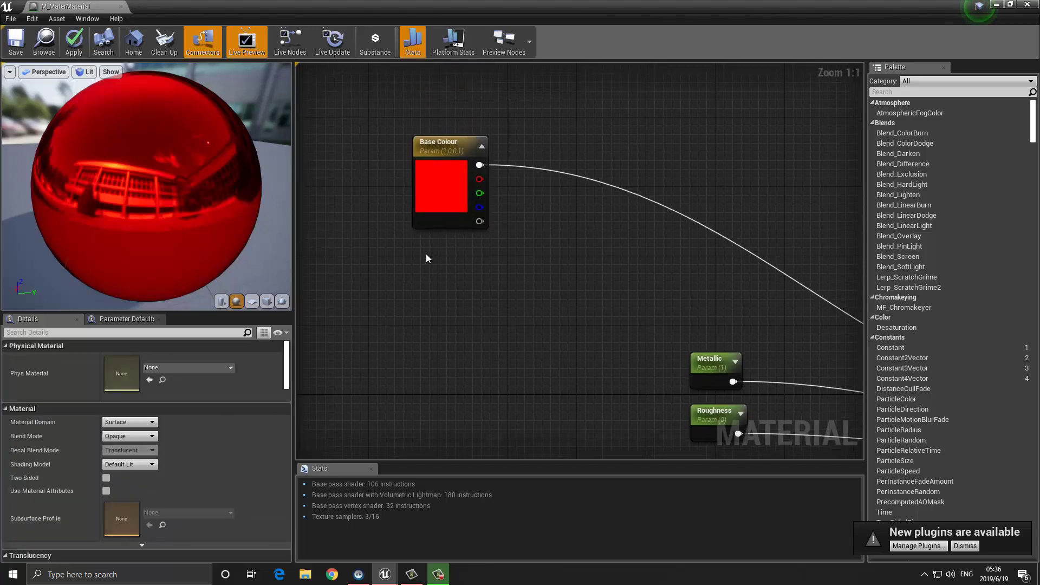
left_click(435, 210)
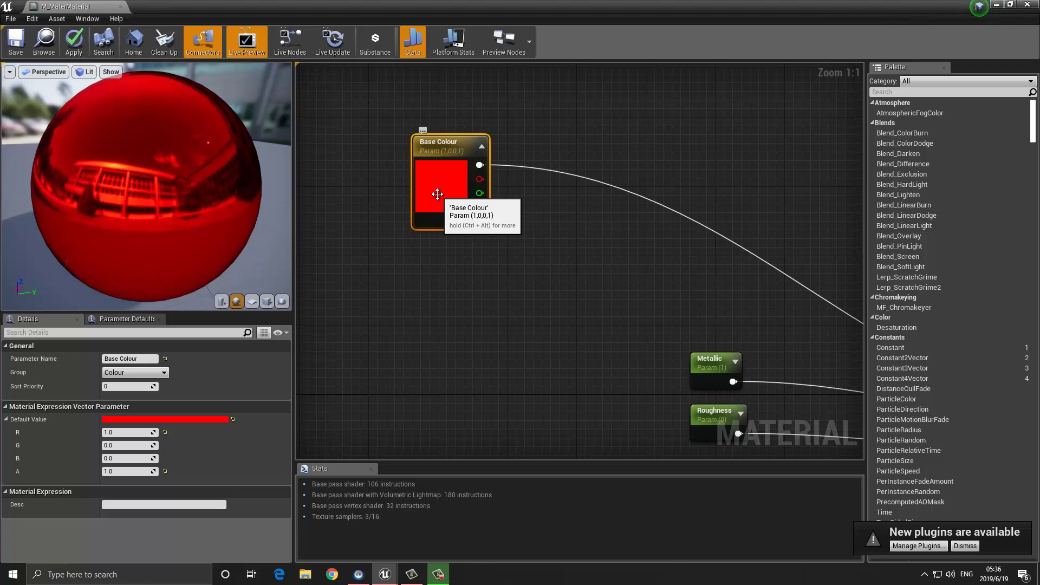
left_click(466, 287)
key("ctrl+v")
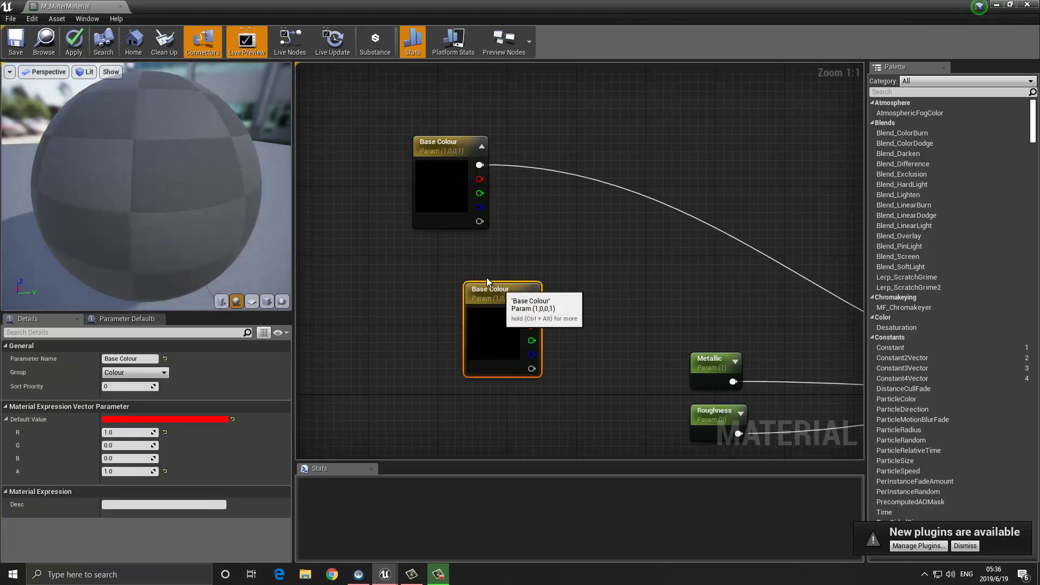
left_click_drag(487, 281, 452, 246)
Rename the original Base Colour parameter to Base A and the copy beneath it to Base B
left_click(422, 170)
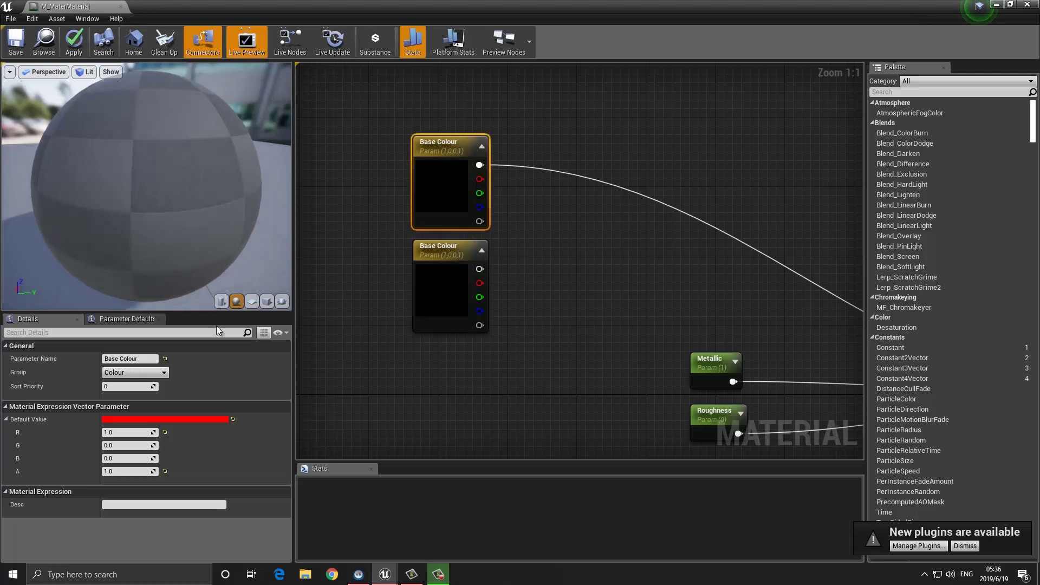
left_click(136, 357)
key("Return")
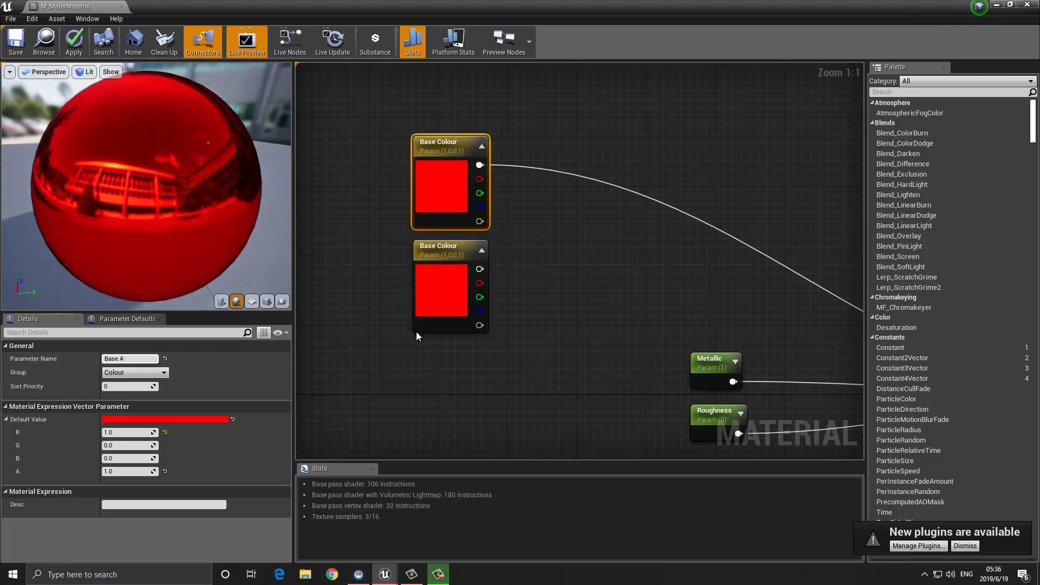
left_click(440, 304)
double_click(132, 360)
type("B")
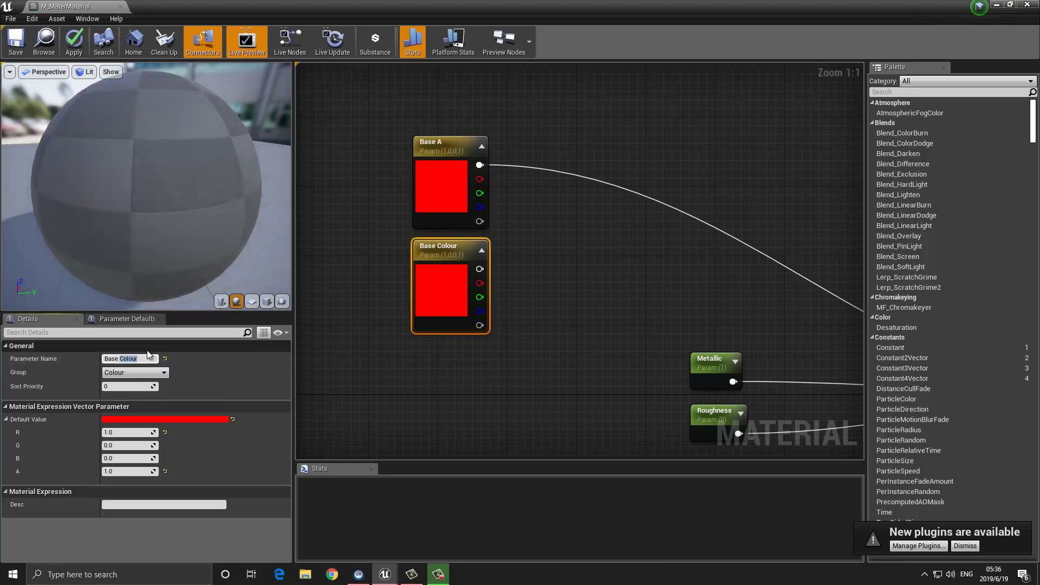
key("Return")
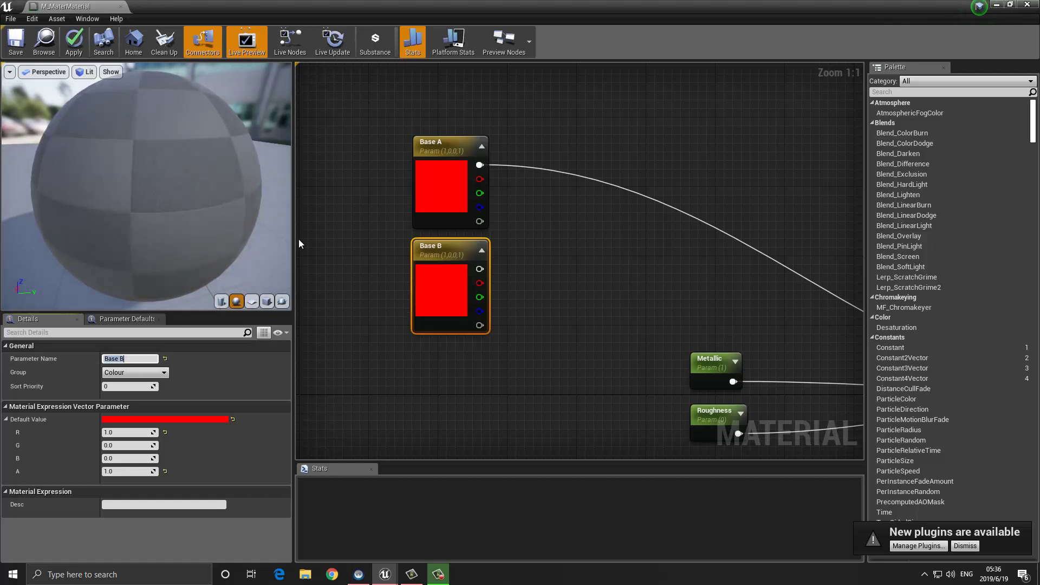
Set the default colour of Base B to cyan, with R 0, G 1 and B about 0.773
double_click(426, 287)
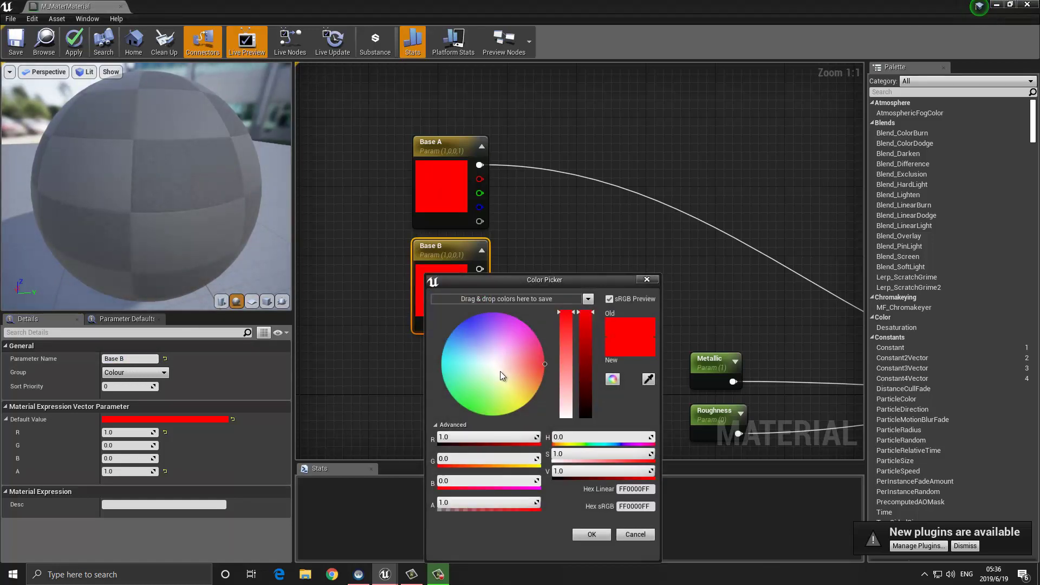
left_click_drag(499, 371, 424, 381)
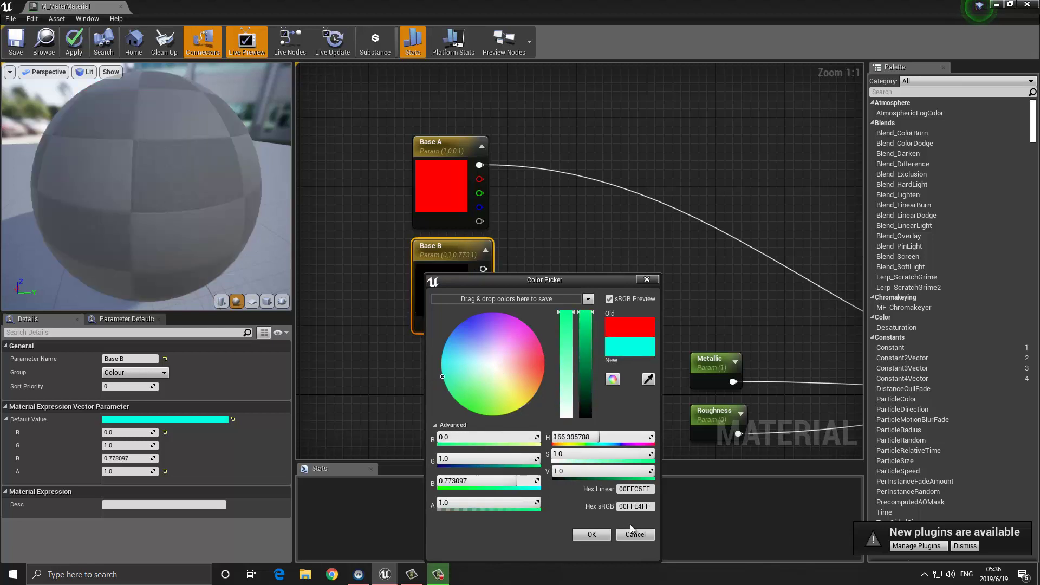
left_click(603, 534)
left_click(553, 239)
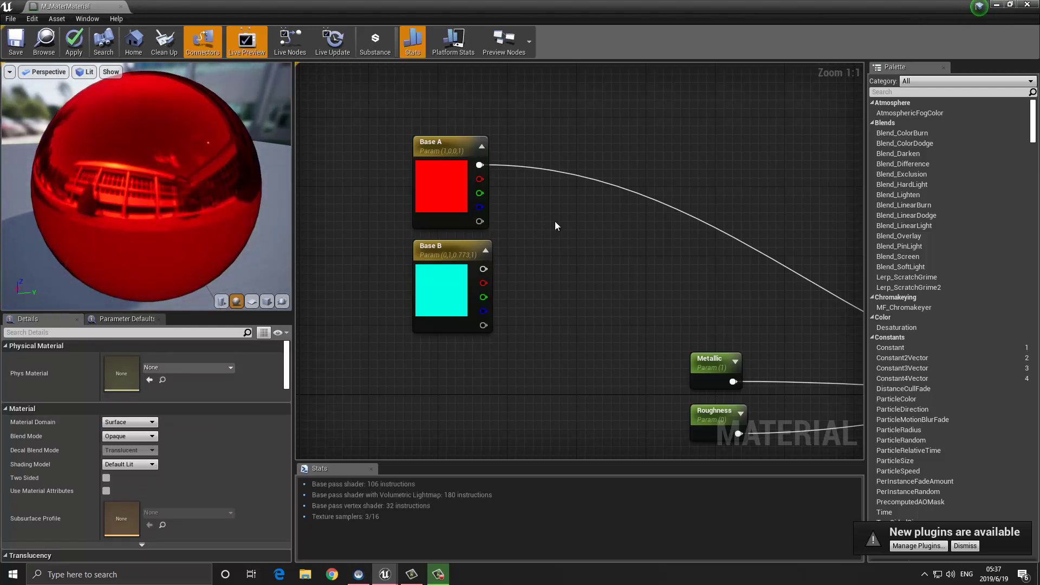
Add a Lerp node beside the two colour parameters, connecting Base A to its A input and Base B to its B input
left_click(554, 220)
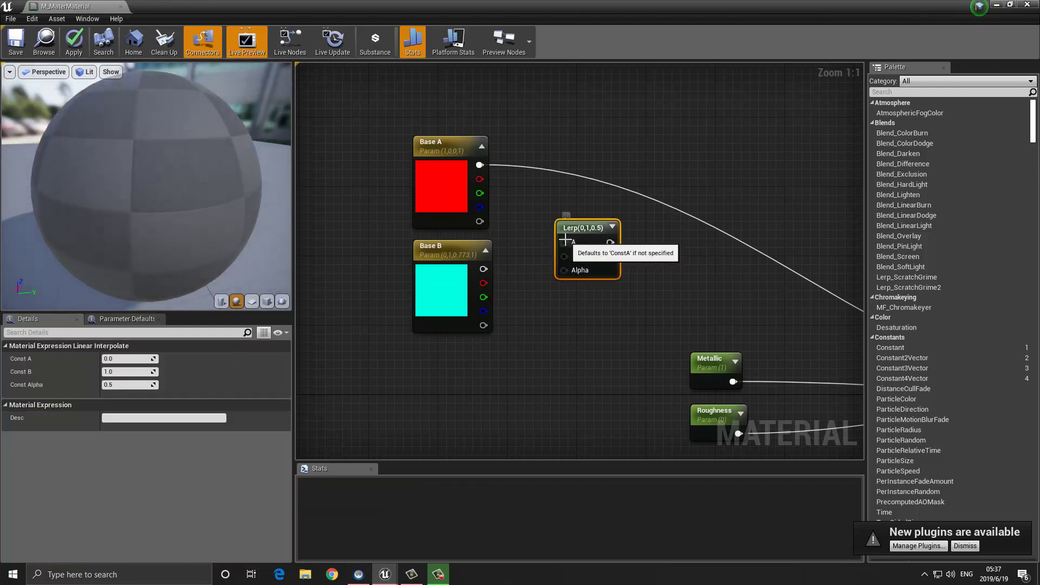
left_click_drag(565, 242, 480, 165)
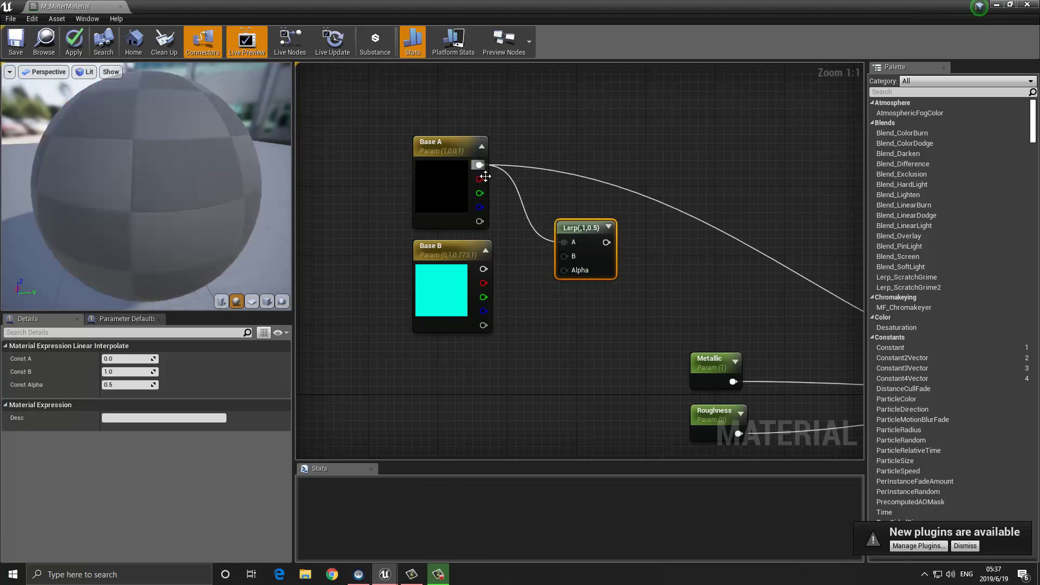
left_click_drag(562, 255, 483, 270)
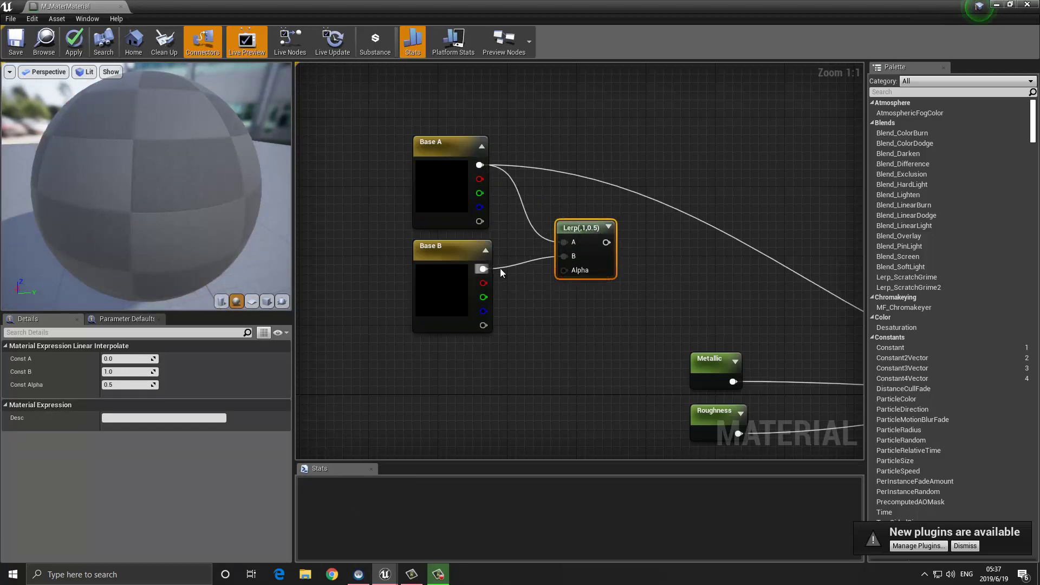
Promote the Lerp node's Alpha input to a parameter and place the Alpha node below Base B
right_click(566, 270)
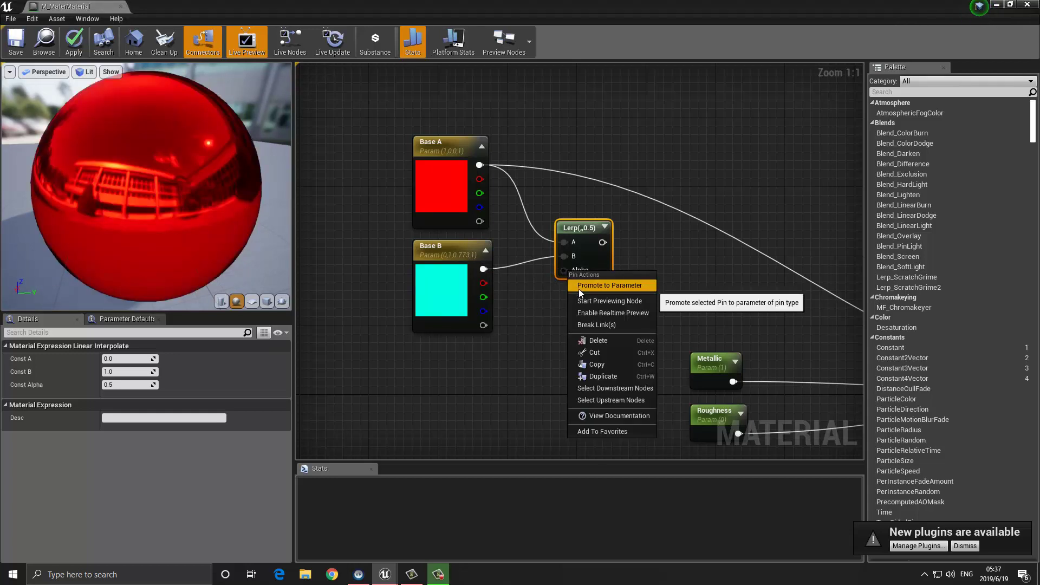
left_click(579, 285)
left_click_drag(519, 247, 457, 355)
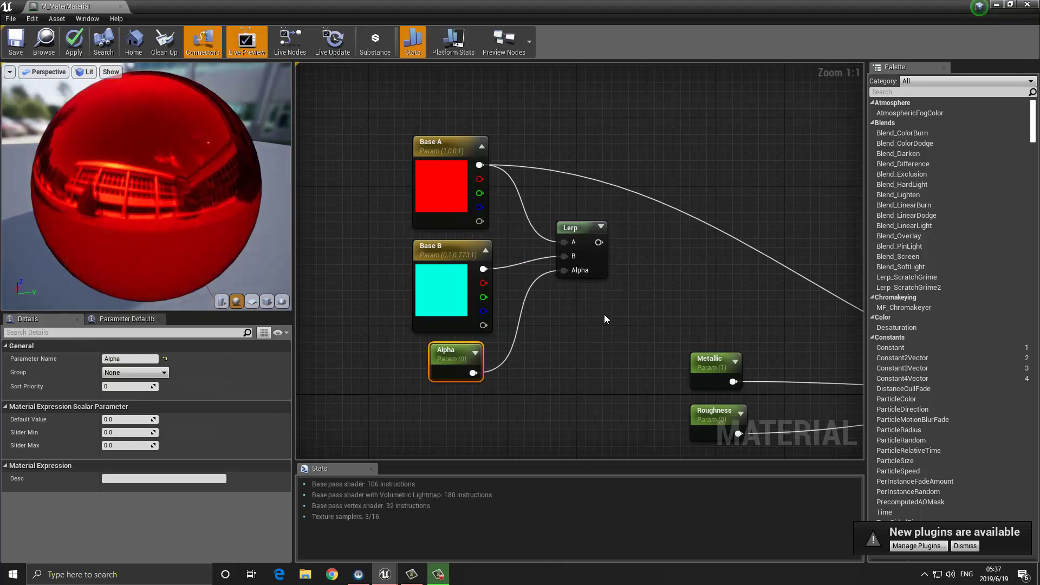
Connect the Lerp node's output to the material's Base Color input and realign the Alpha node below Base B
right_click_drag(606, 319, 464, 227)
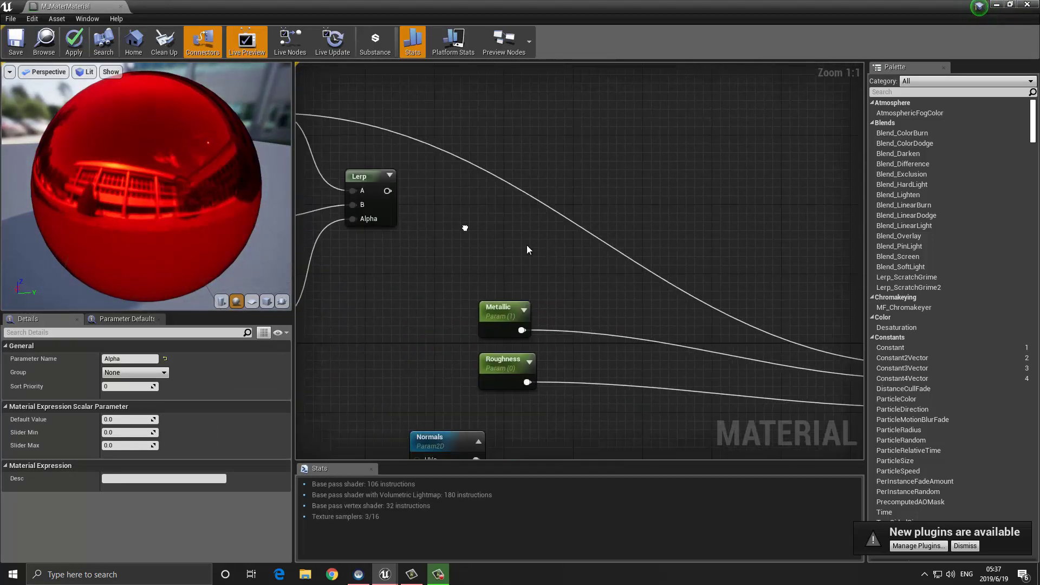
right_click_drag(416, 198, 525, 222)
right_click(498, 205)
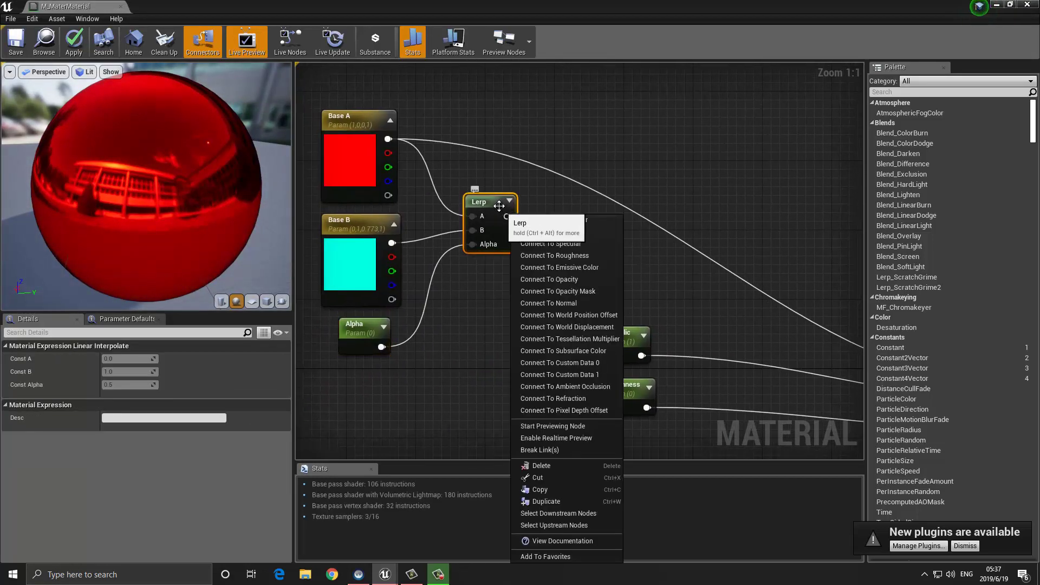
left_click(585, 219)
right_click_drag(539, 177, 666, 165)
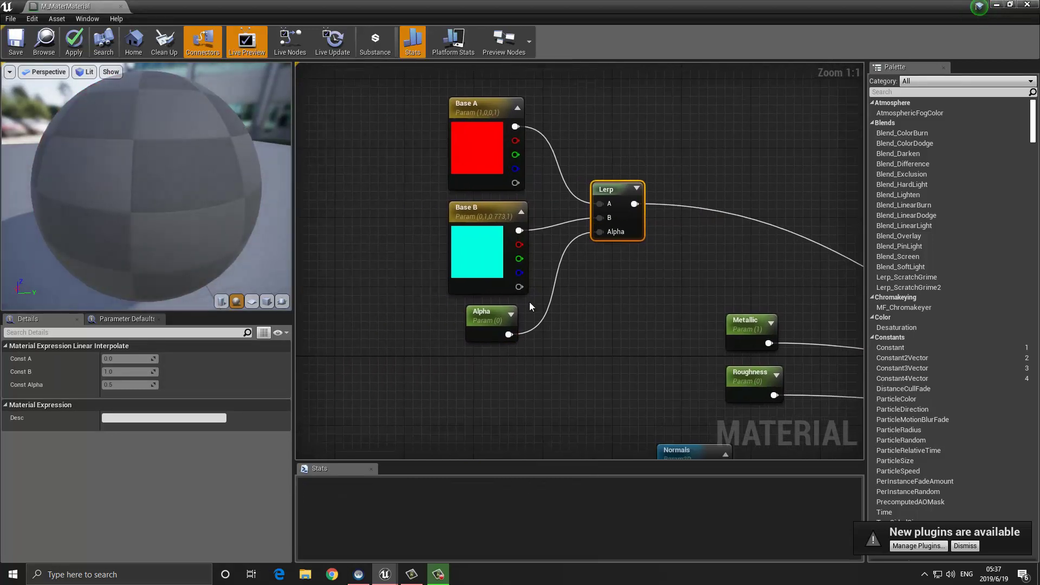
left_click_drag(500, 317, 490, 326)
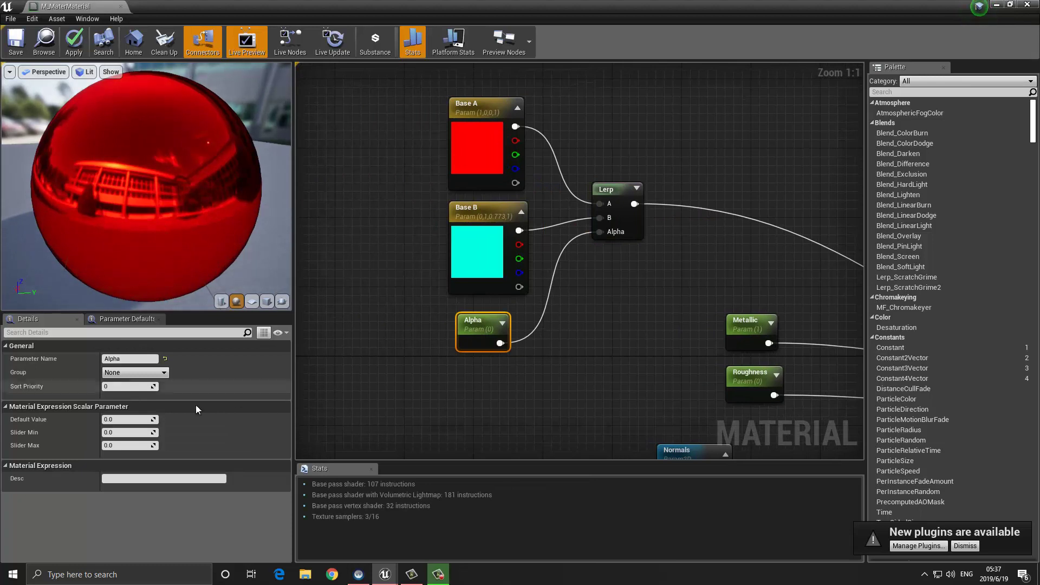
Try a default value of 1 for the Alpha parameter, and finish by setting it to 0.5
left_click(479, 138)
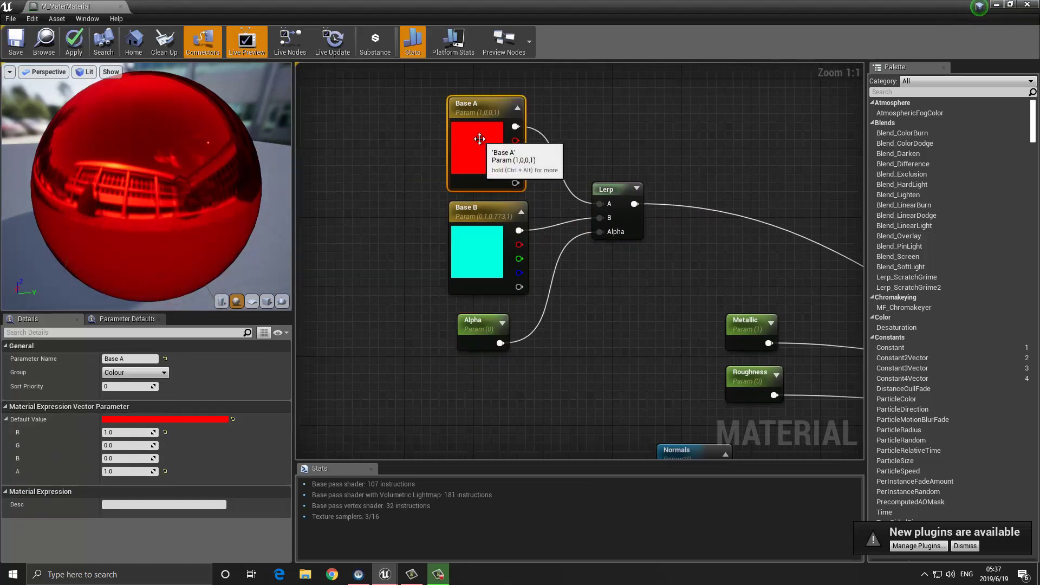
left_click(479, 325)
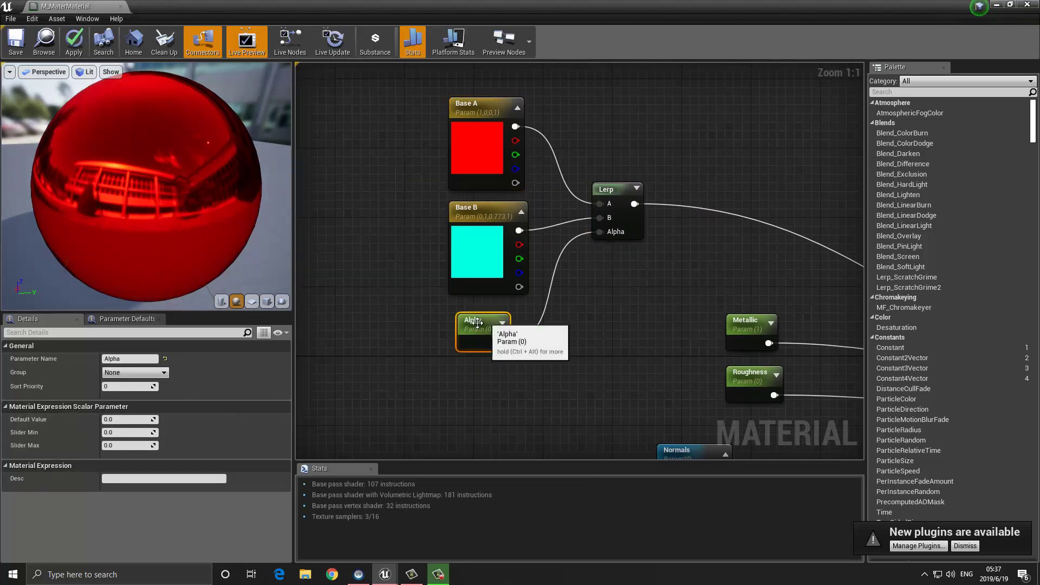
left_click(132, 419)
type("1")
key("Return")
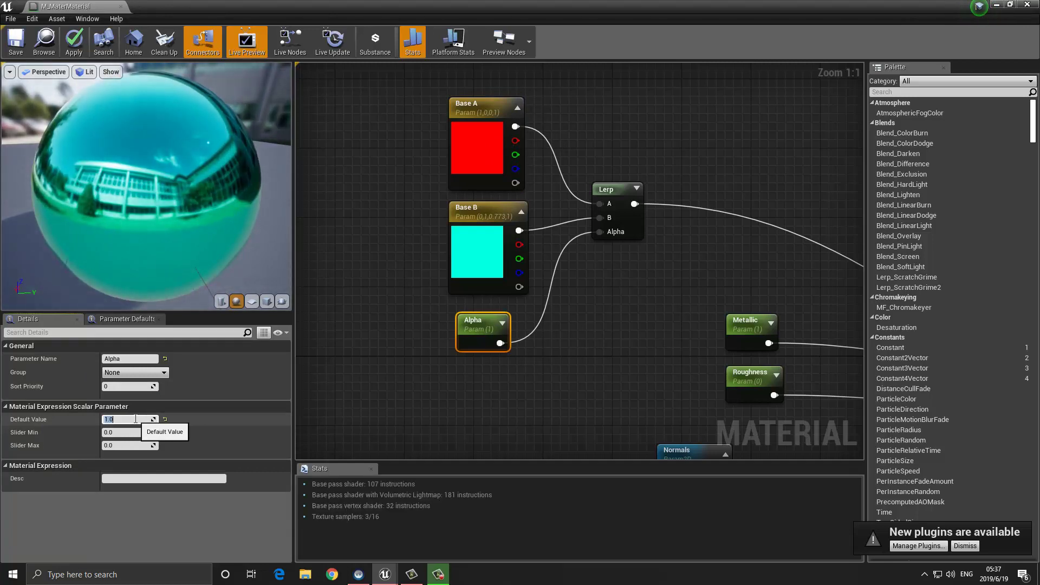
type(".5")
key("Return")
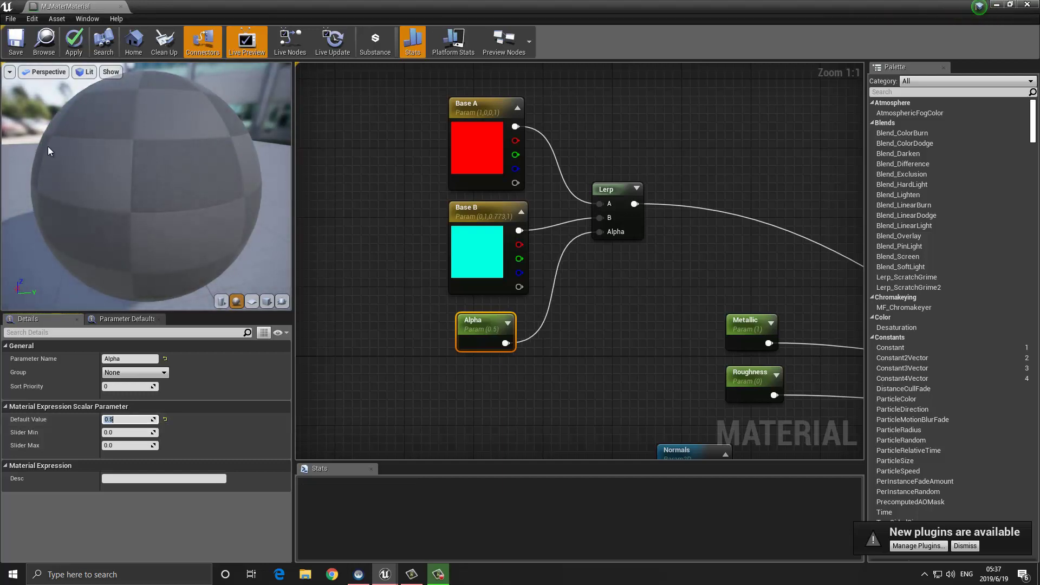
Check the blended colour on the preview sphere, save M_MaterMaterial and close its material editor
left_click_drag(39, 121, 109, 210)
left_click(10, 44)
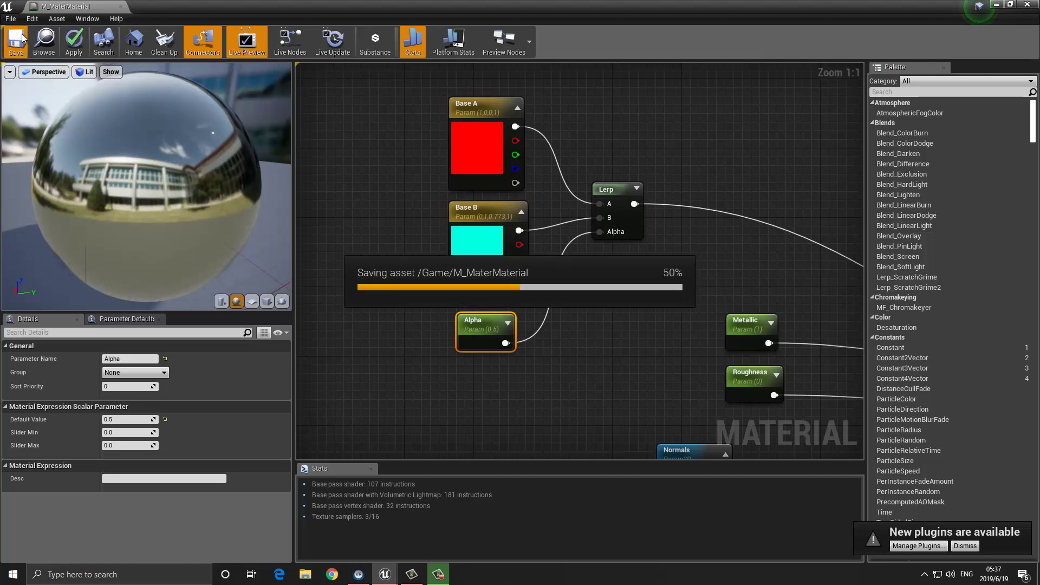
double_click(181, 5)
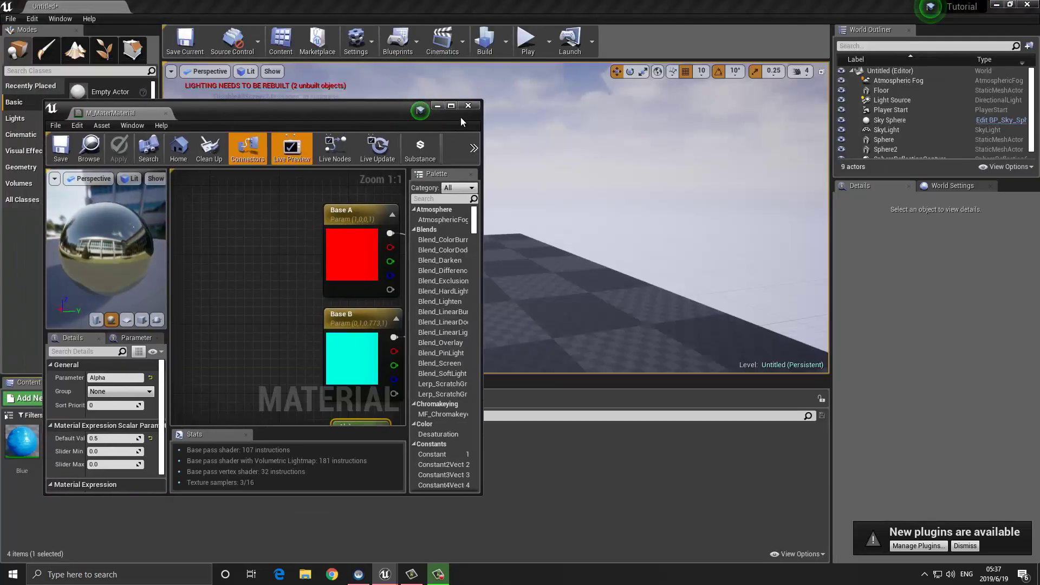
left_click(468, 106)
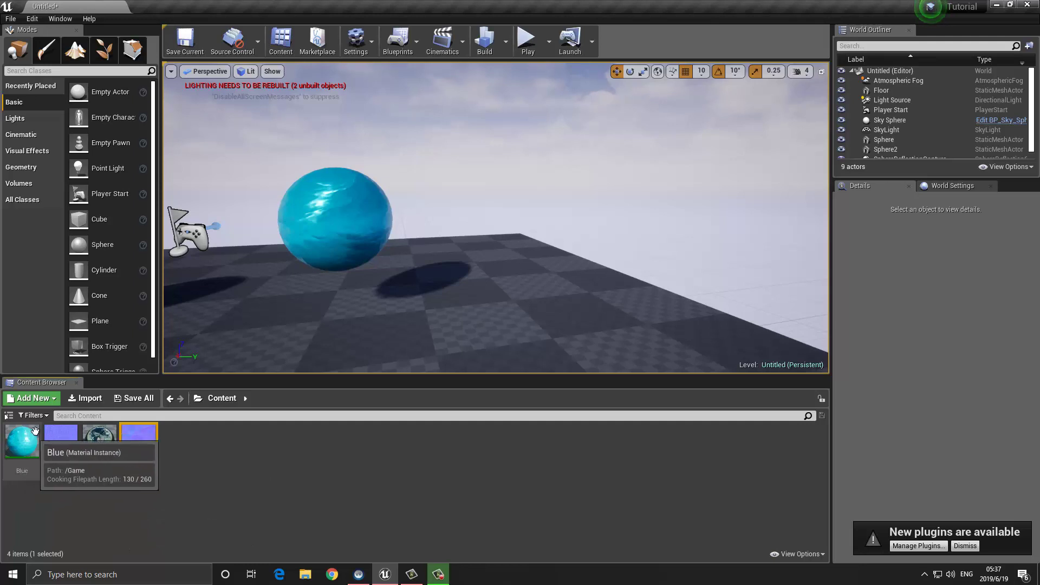
Open the Blue material instance, enable its Alpha override, and arrange the window so the level's sphere can be seen beside it
double_click(19, 454)
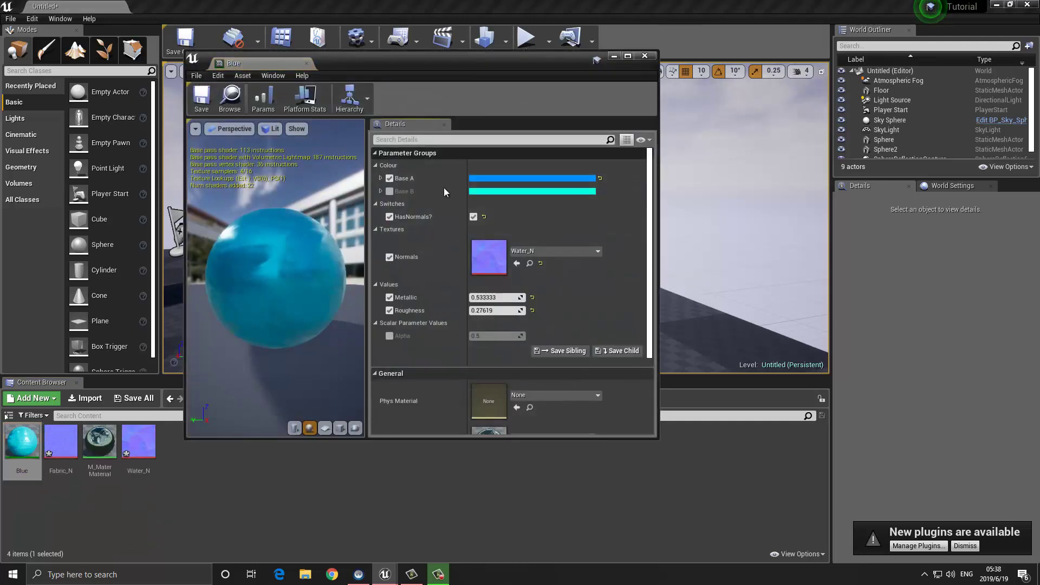
left_click(389, 337)
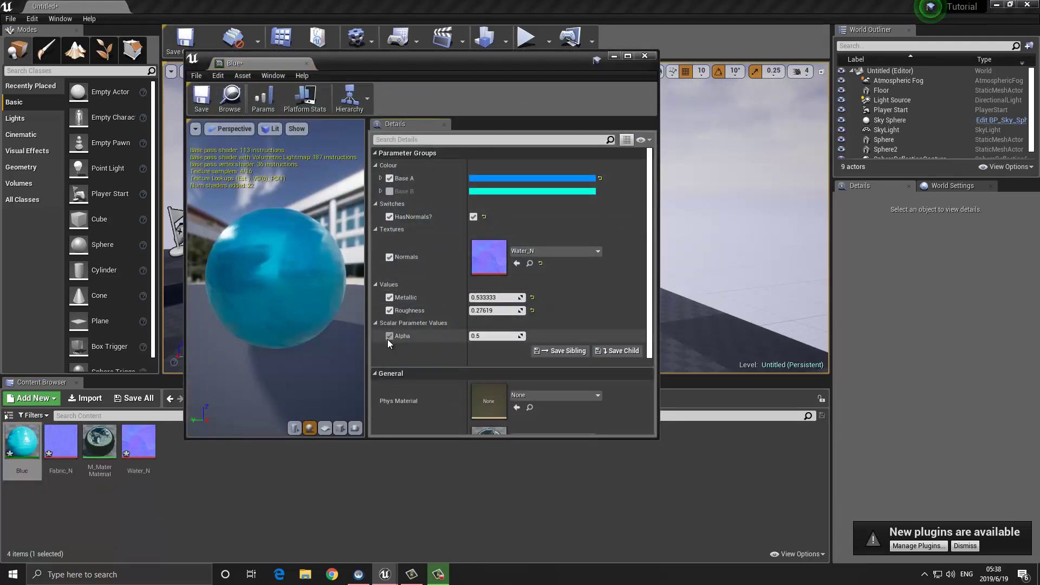
left_click_drag(396, 63, 578, 42)
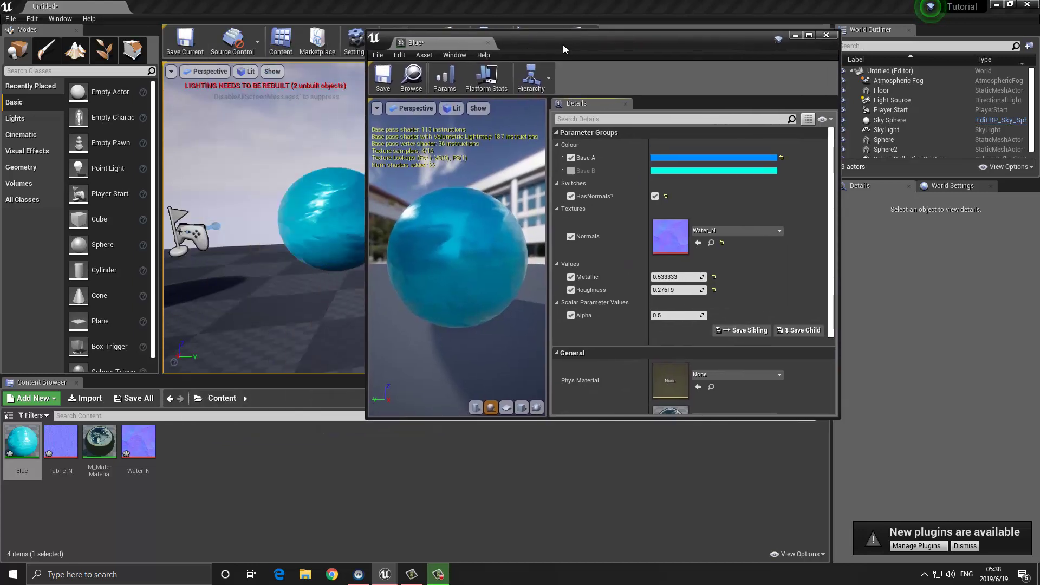
left_click_drag(256, 263, 274, 271)
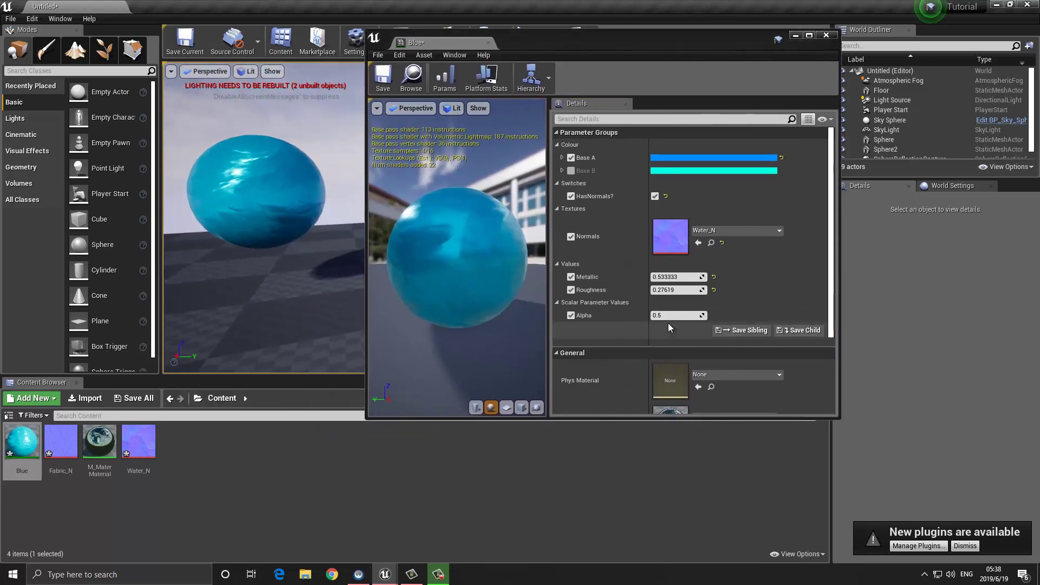
Test the Blue instance's Alpha override at several values up to 3.0, finishing with Alpha at 0
mouse_move(669, 315)
left_mouse_down()
mouse_move(695, 313)
mouse_move(658, 315)
mouse_move(721, 321)
mouse_move(656, 324)
left_mouse_up()
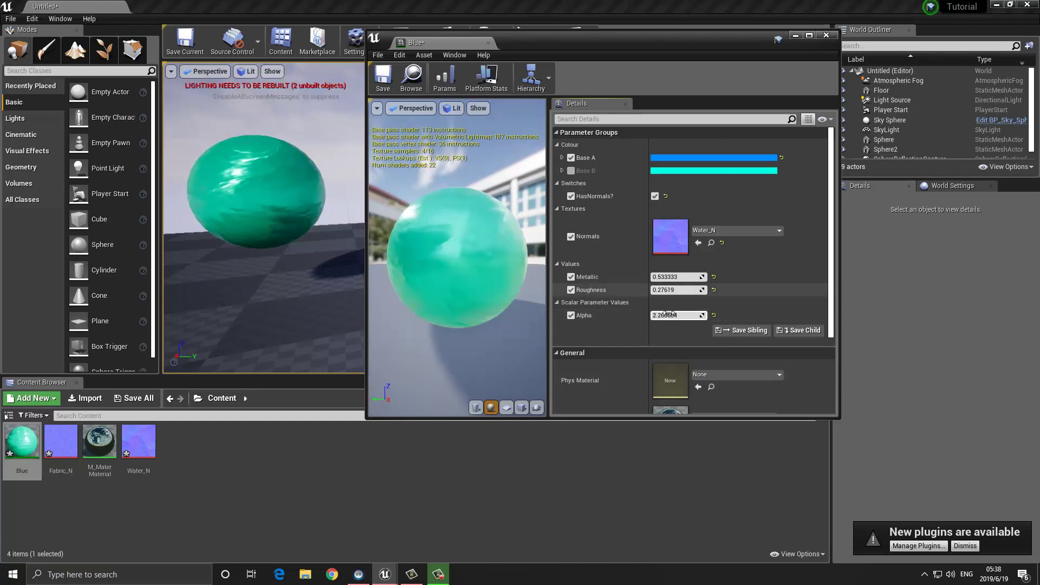
left_click(673, 314)
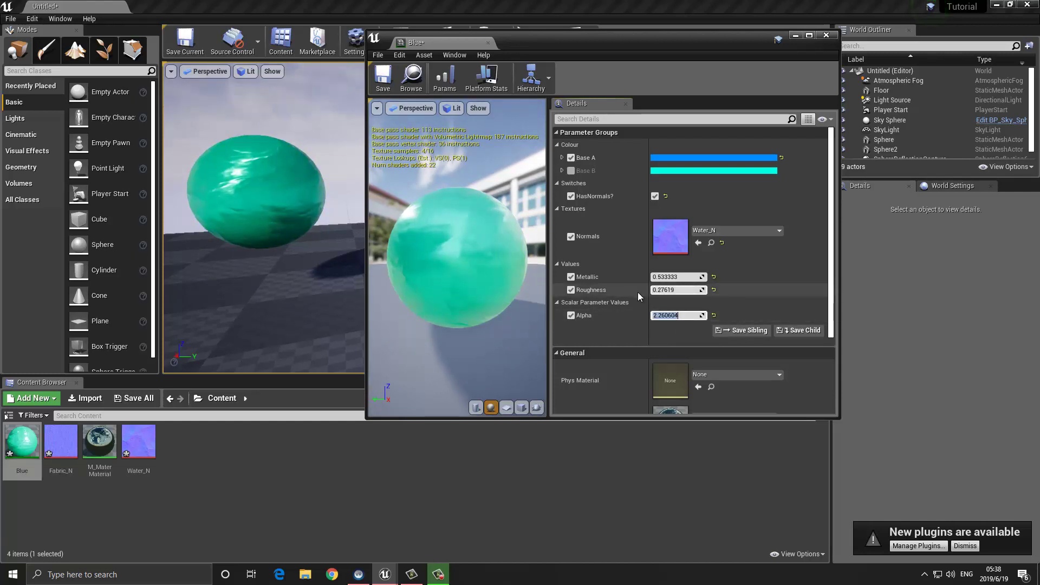
type("1.0")
key("Return")
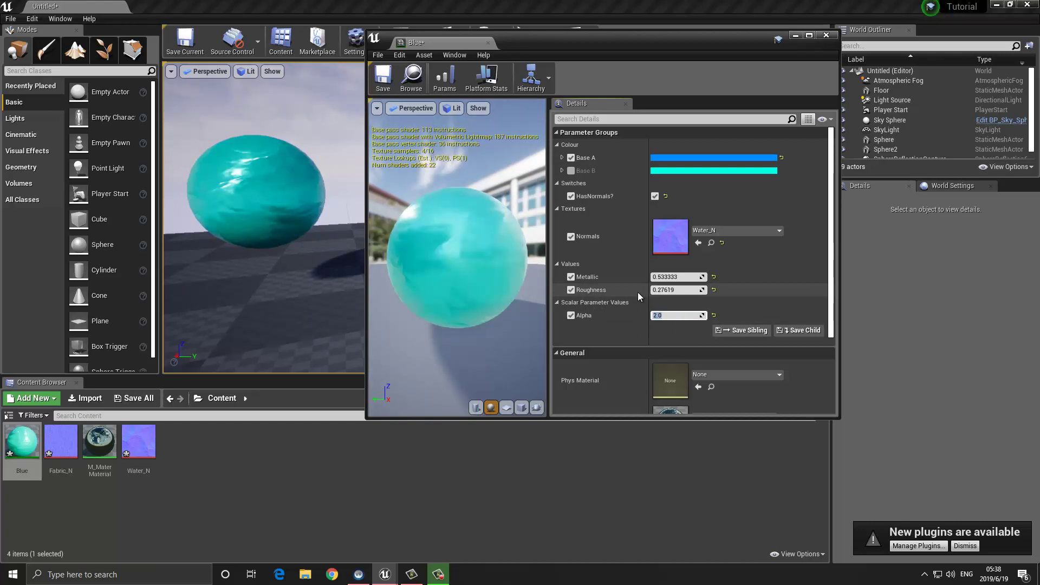
type("3.0")
key("Return")
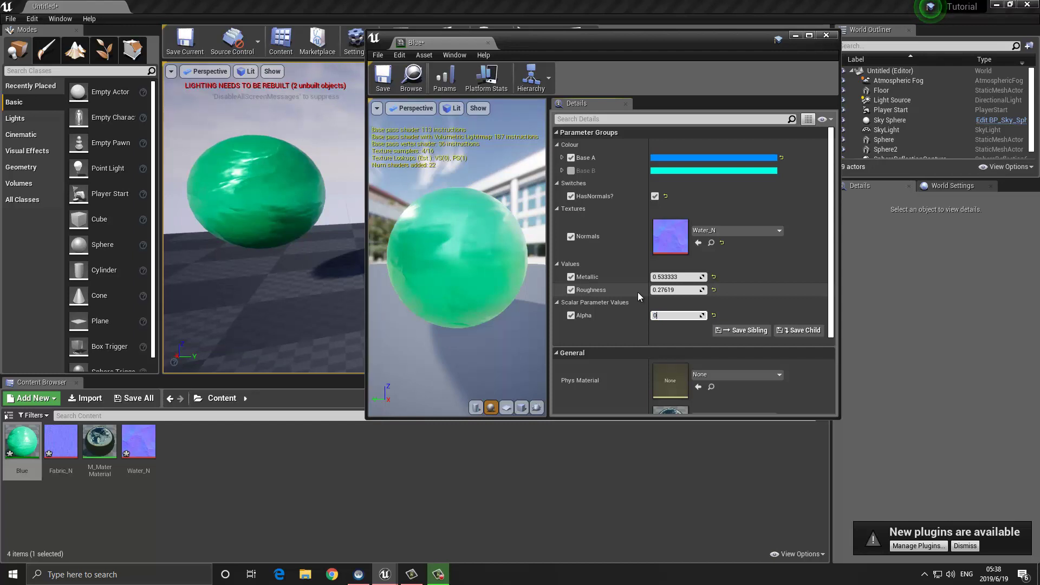
key("Return")
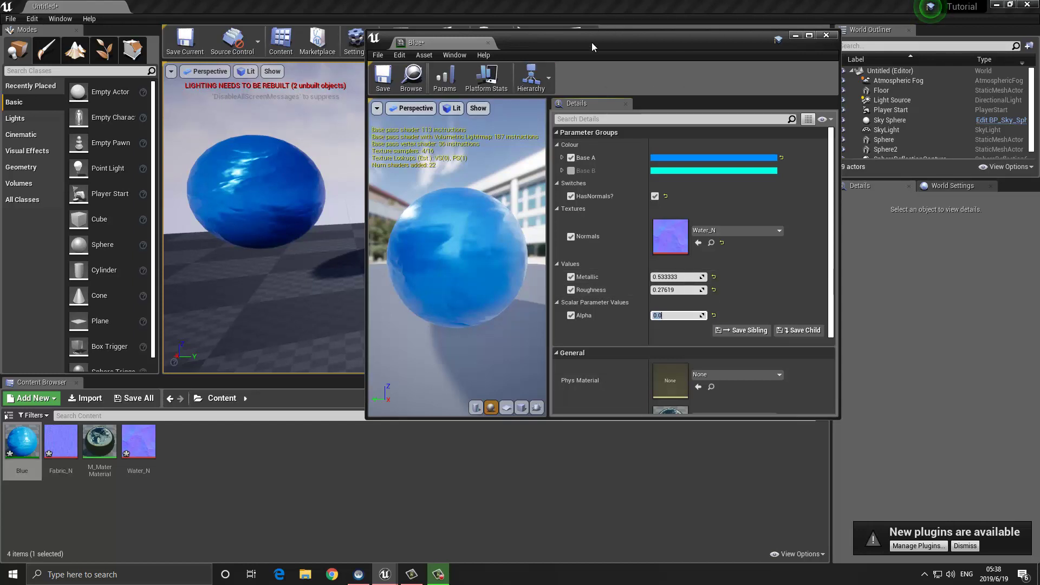
left_click_drag(590, 42, 395, 47)
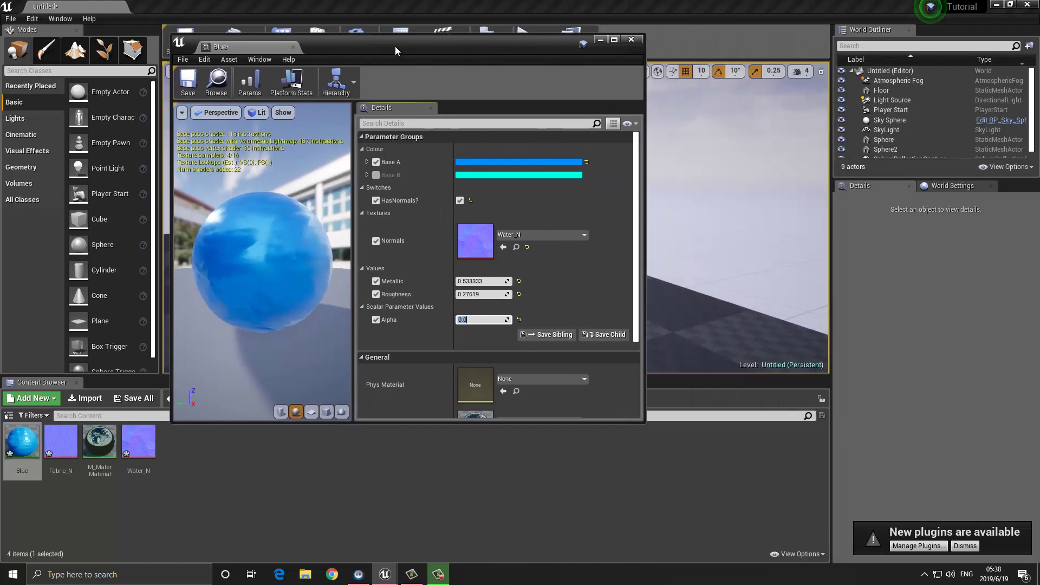